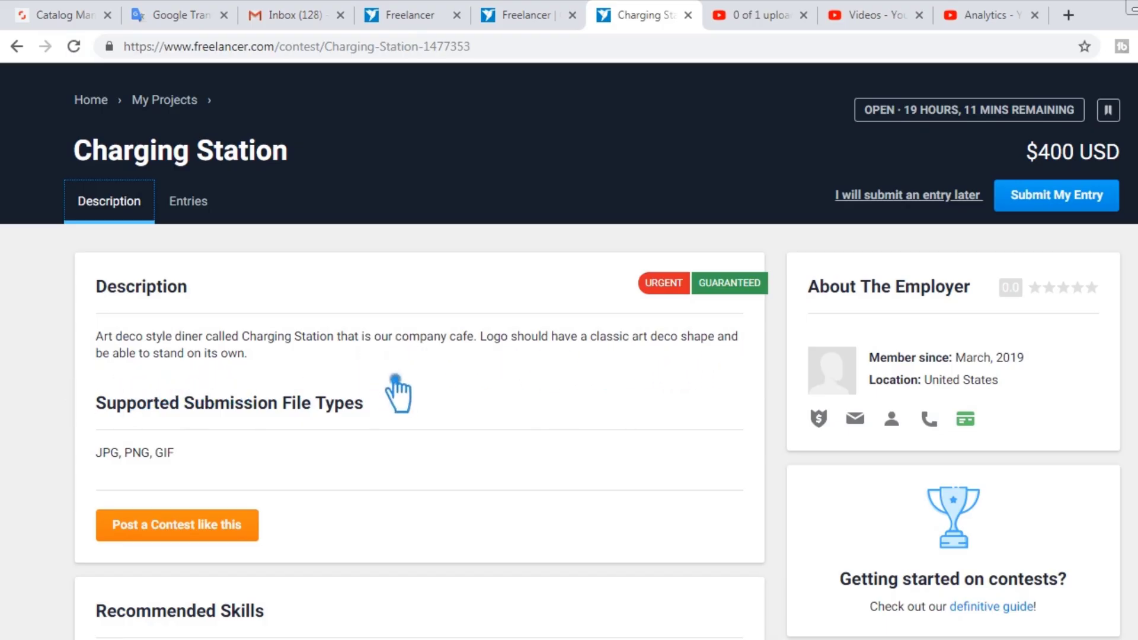
# Show the Charging Station contest's grid of submitted logo entries
pyautogui.click(205, 205)
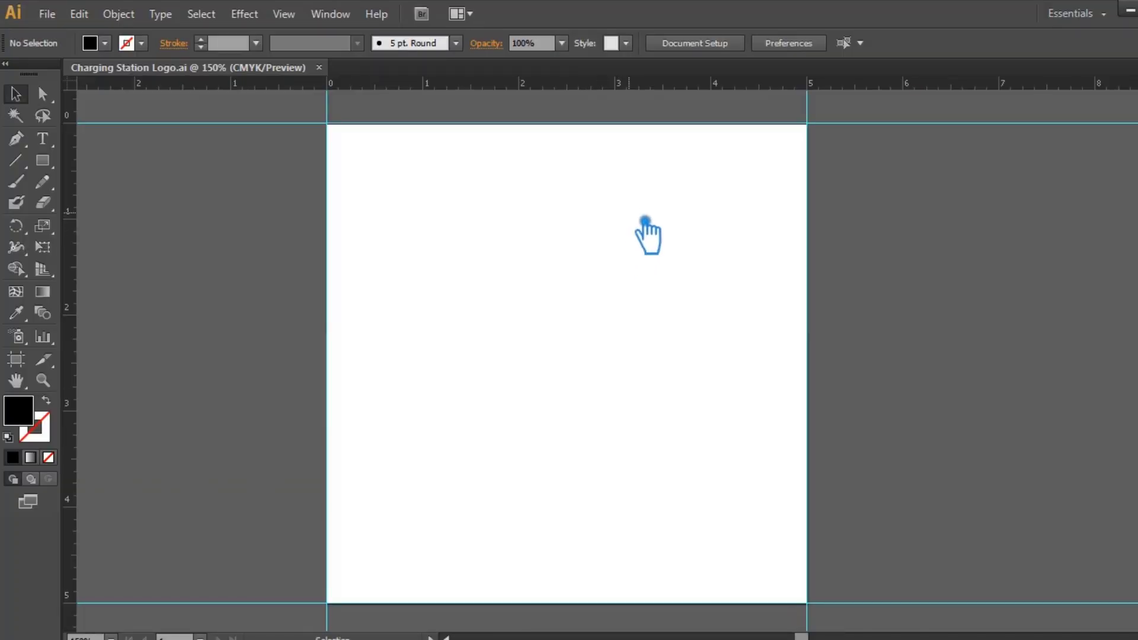
# Draw a flat black ellipse on the artboard with the Ellipse tool
pyautogui.click(43, 160)
pyautogui.click(127, 200)
pyautogui.moveTo(465, 374)
pyautogui.mouseDown()
pyautogui.moveTo(525, 392)
pyautogui.moveTo(537, 294)
pyautogui.mouseUp()
pyautogui.click(18, 96)
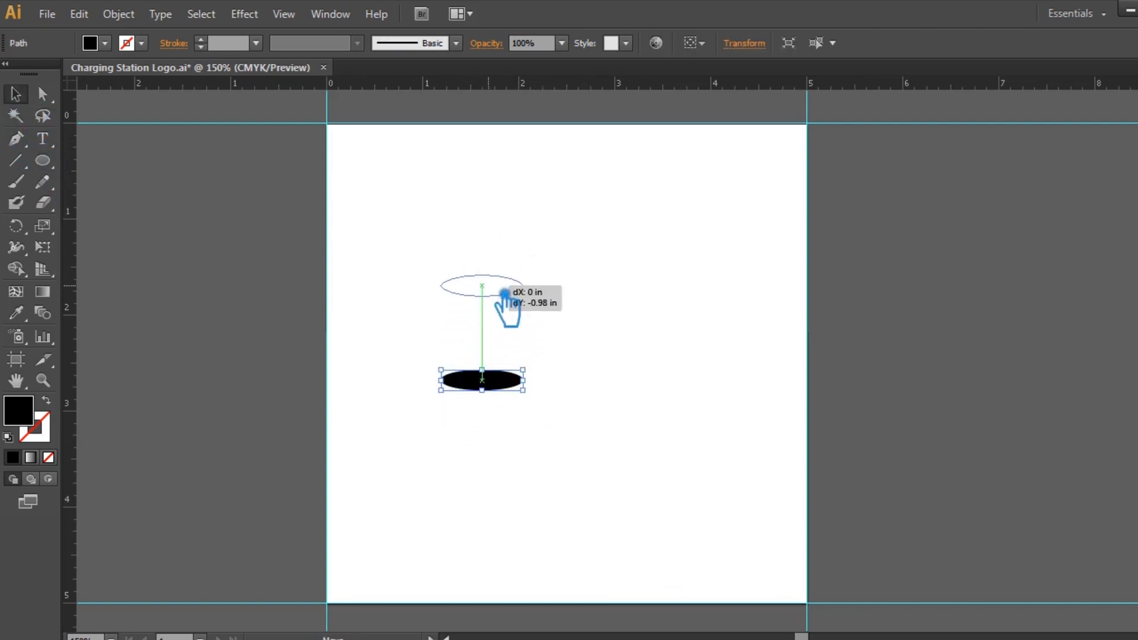
pyautogui.hotkey('ctrl', 'z')
# Place a copy of the ellipse about an inch higher and stretch it wider
pyautogui.click(539, 332)
pyautogui.moveTo(510, 384); pyautogui.dragTo(509, 270)
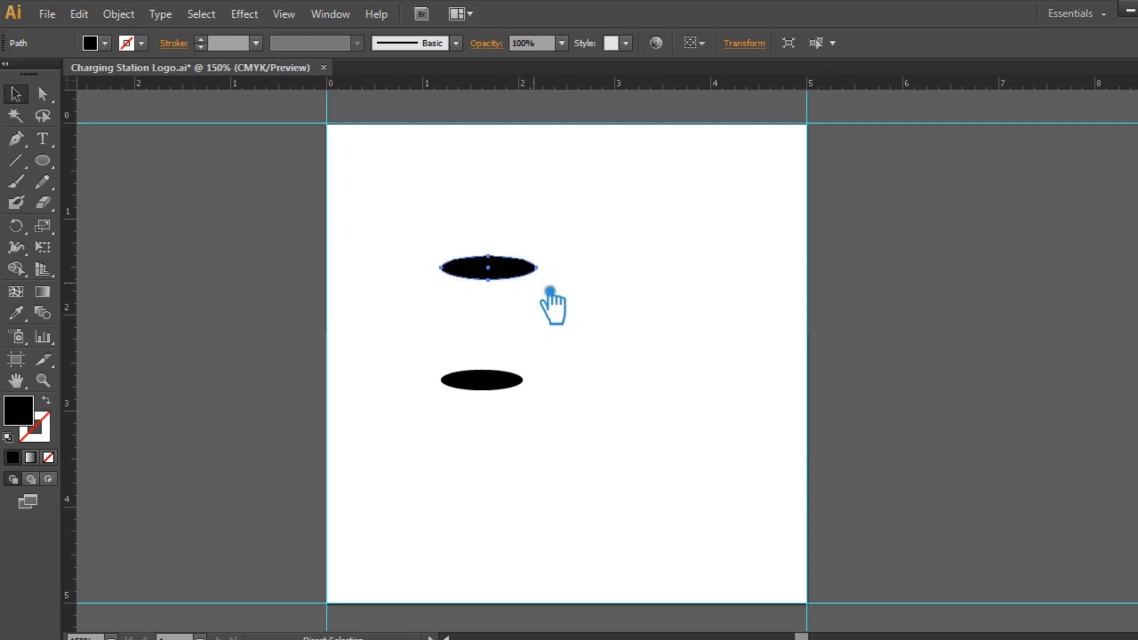
pyautogui.moveTo(538, 285); pyautogui.dragTo(563, 292)
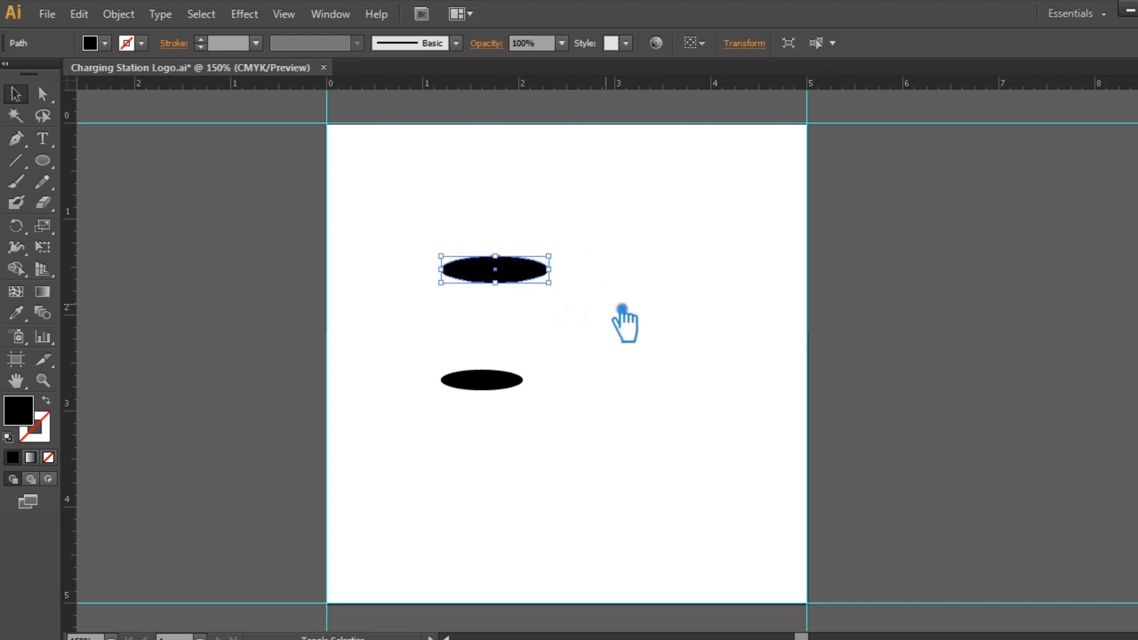
pyautogui.moveTo(565, 290); pyautogui.dragTo(587, 317)
# Align both ellipses to each other's horizontal center
pyautogui.click(563, 325)
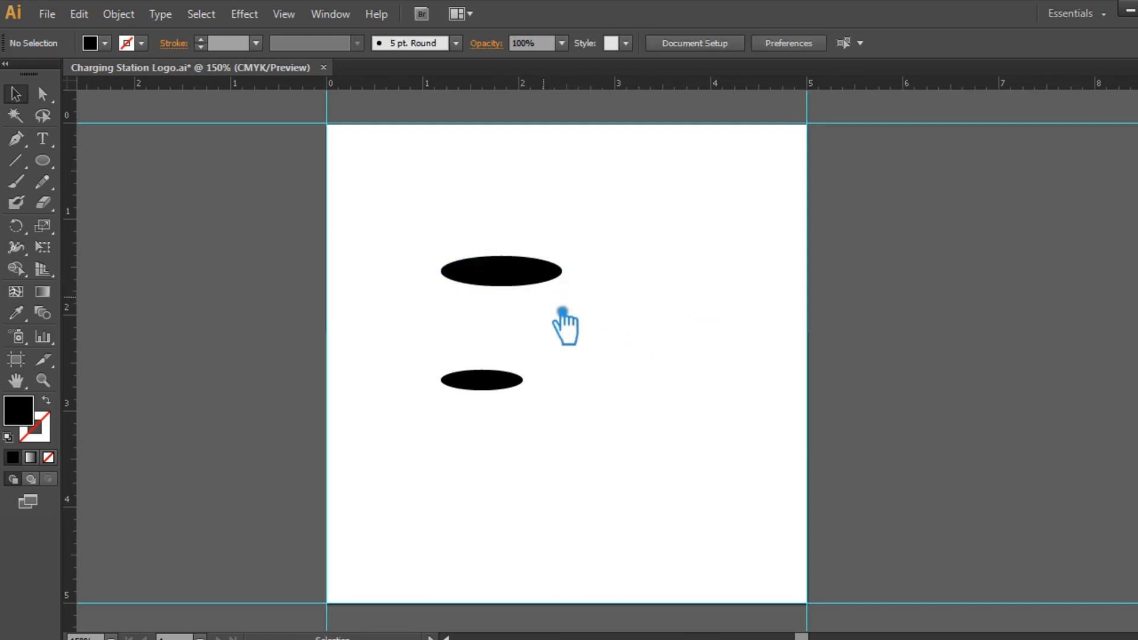
pyautogui.hotkey('ctrl', 'a')
pyautogui.click(750, 43)
pyautogui.click(705, 233)
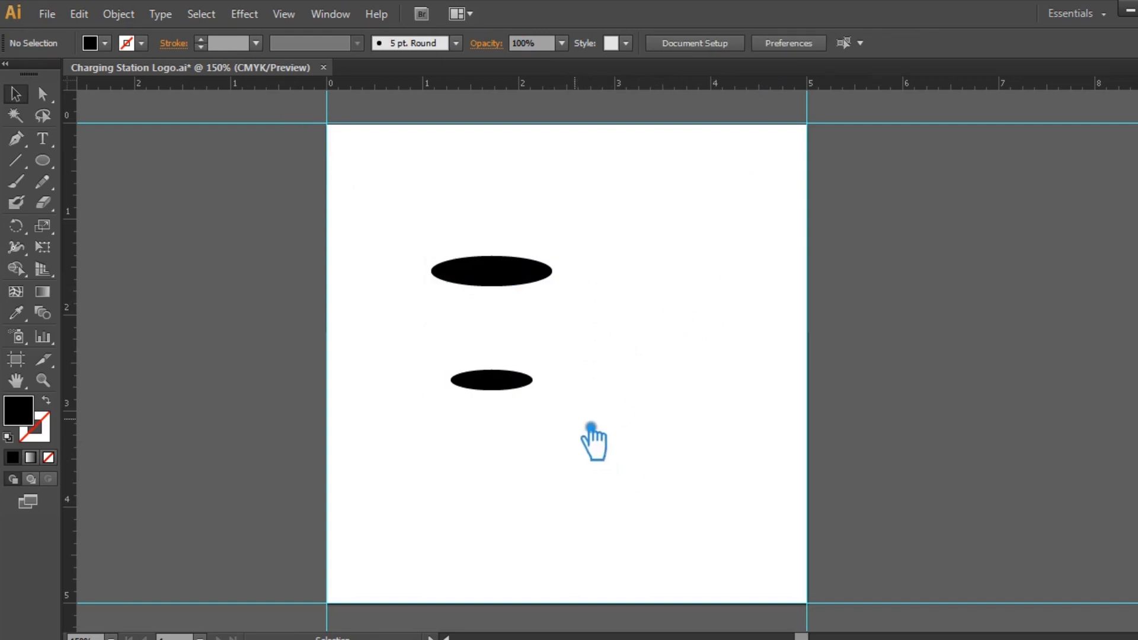
pyautogui.click(521, 286)
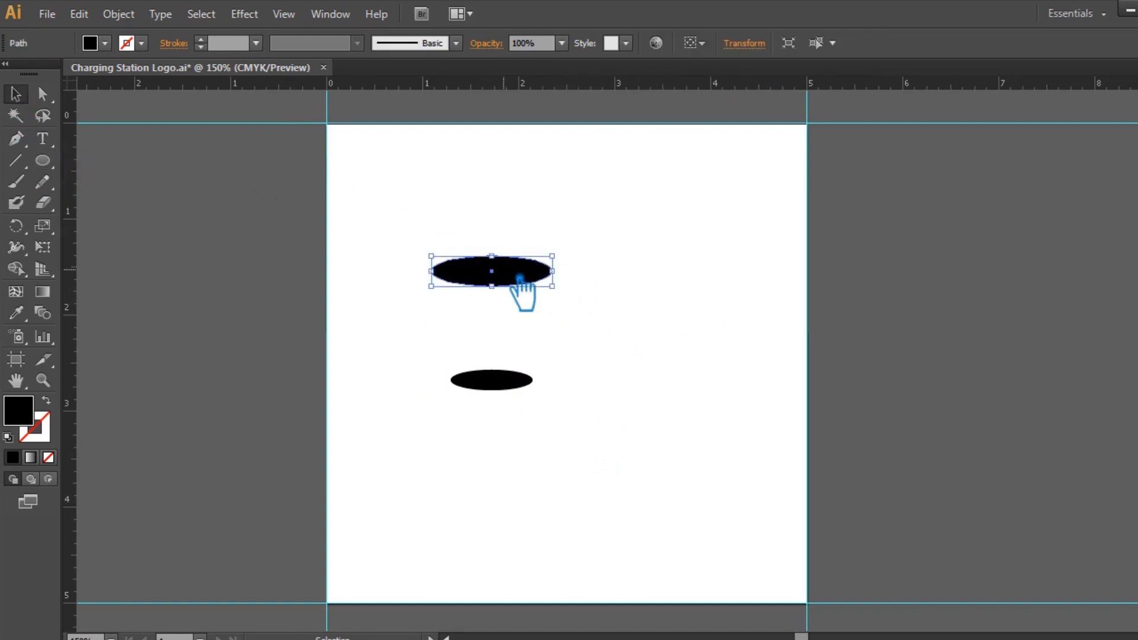
pyautogui.hotkey('ctrl', '=')
pyautogui.hotkey('ctrl', '=')
# Paste a copy in front of the upper ellipse and make it narrower and slightly shorter
pyautogui.moveTo(648, 276)
pyautogui.mouseDown()
pyautogui.moveTo(721, 310)
pyautogui.moveTo(787, 315)
pyautogui.mouseUp()
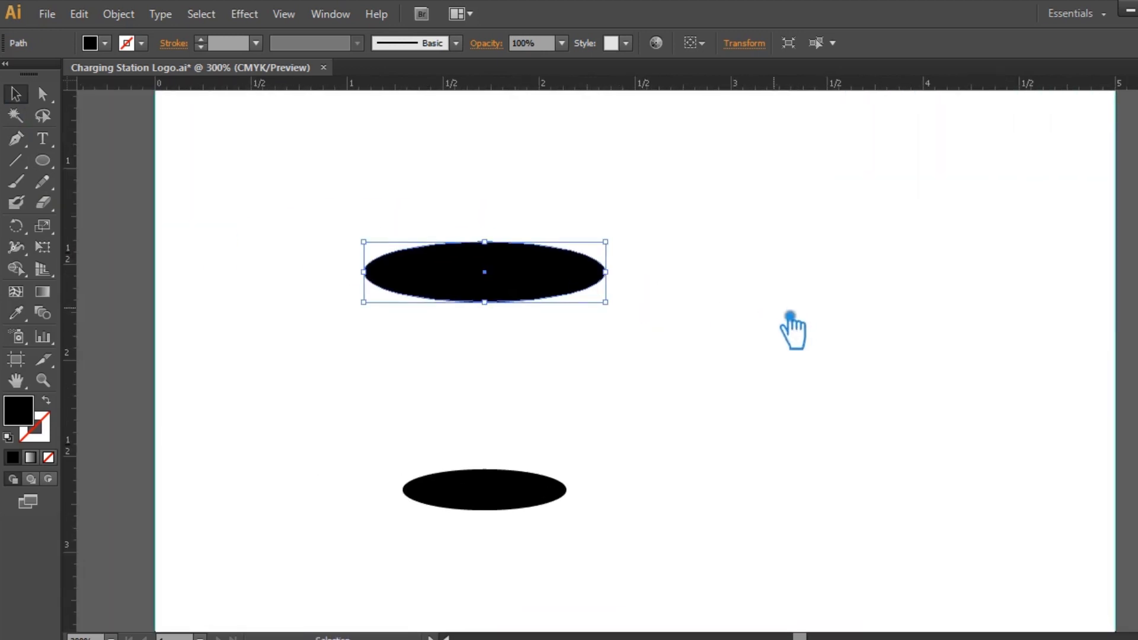
pyautogui.press('v')
pyautogui.press('a')
pyautogui.press('v')
pyautogui.press('a')
pyautogui.press('v')
pyautogui.press('a')
pyautogui.press('v')
pyautogui.press('a')
pyautogui.press('v')
pyautogui.press('Return')
pyautogui.click(717, 464)
pyautogui.moveTo(622, 310); pyautogui.dragTo(610, 305)
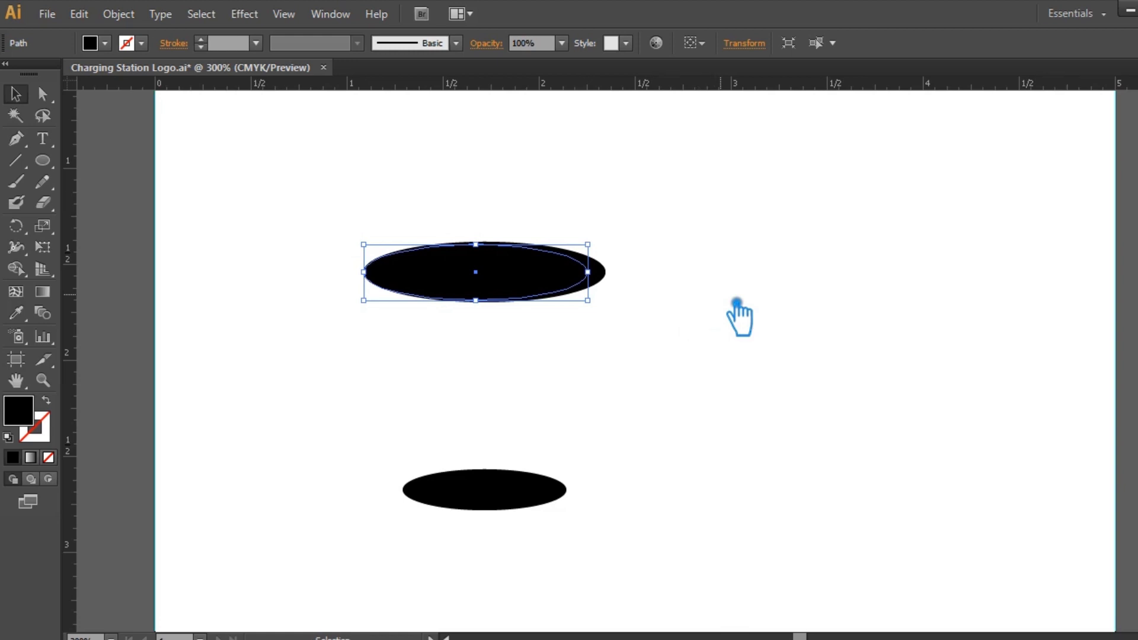
# Try Pathfinder Exclude and another combine mode on the upper ellipses, undoing both
pyautogui.moveTo(738, 302); pyautogui.dragTo(358, 251)
pyautogui.click(330, 14)
pyautogui.click(468, 524)
pyautogui.click(1123, 417)
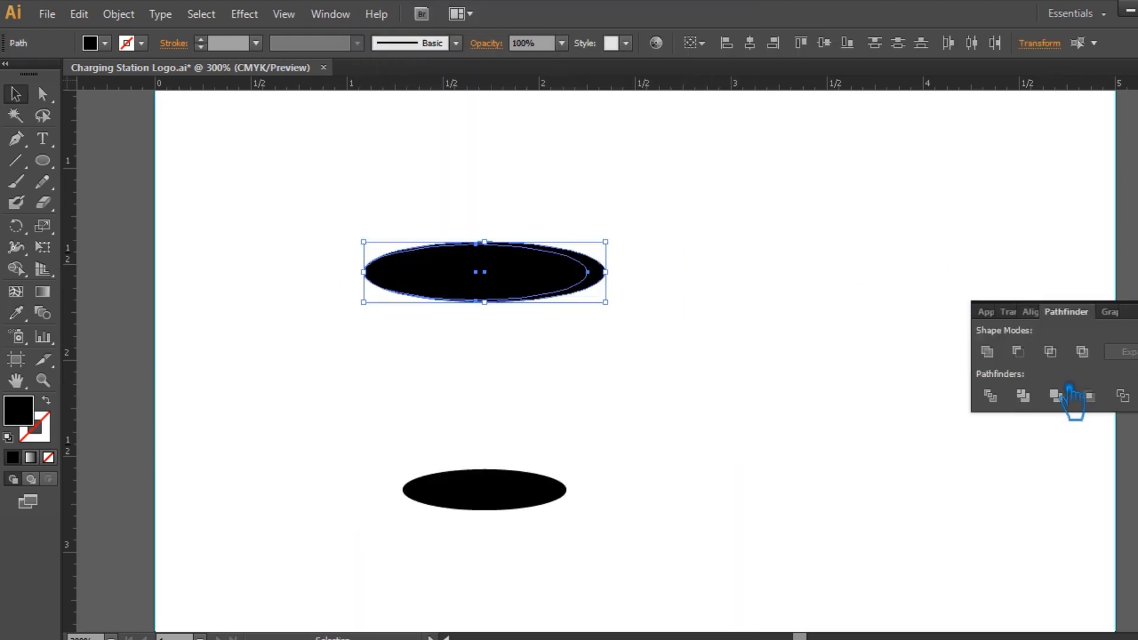
pyautogui.click(1082, 351)
pyautogui.click(802, 265)
pyautogui.hotkey('ctrl', 'z')
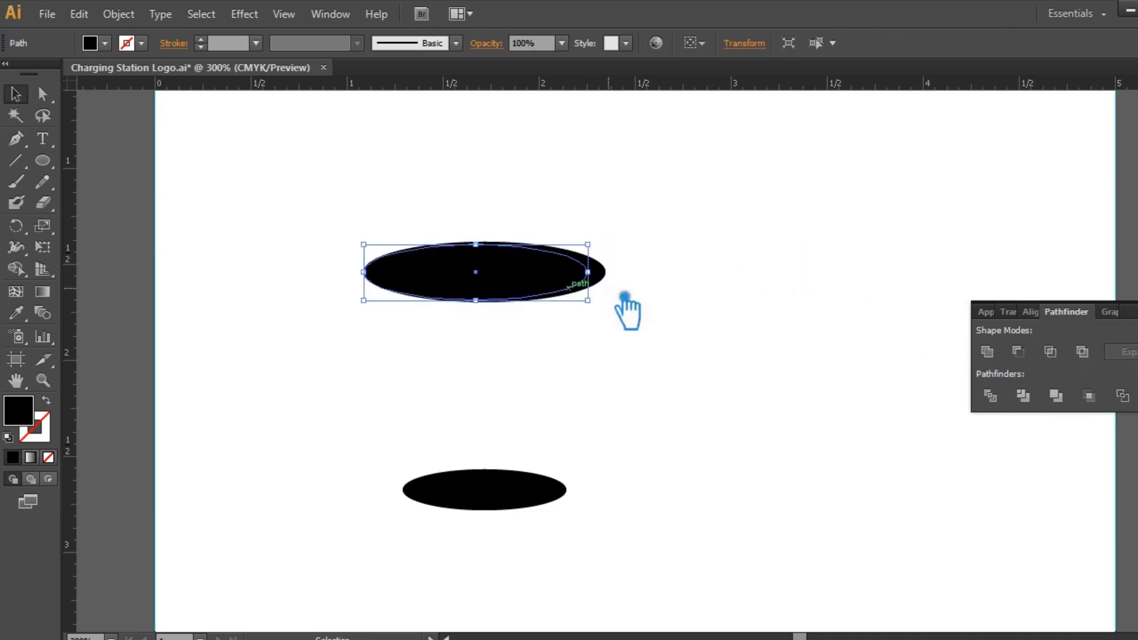
pyautogui.scroll(2, 477, 151)
pyautogui.scroll(-2, 478, 151)
pyautogui.click(1088, 394)
pyautogui.hotkey('ctrl', 'z')
pyautogui.click(741, 246)
# Try Intersect and Minus Front on the upper ellipses, then undo back to two shapes
pyautogui.click(484, 291)
pyautogui.moveTo(676, 330); pyautogui.dragTo(307, 235)
pyautogui.click(1050, 352)
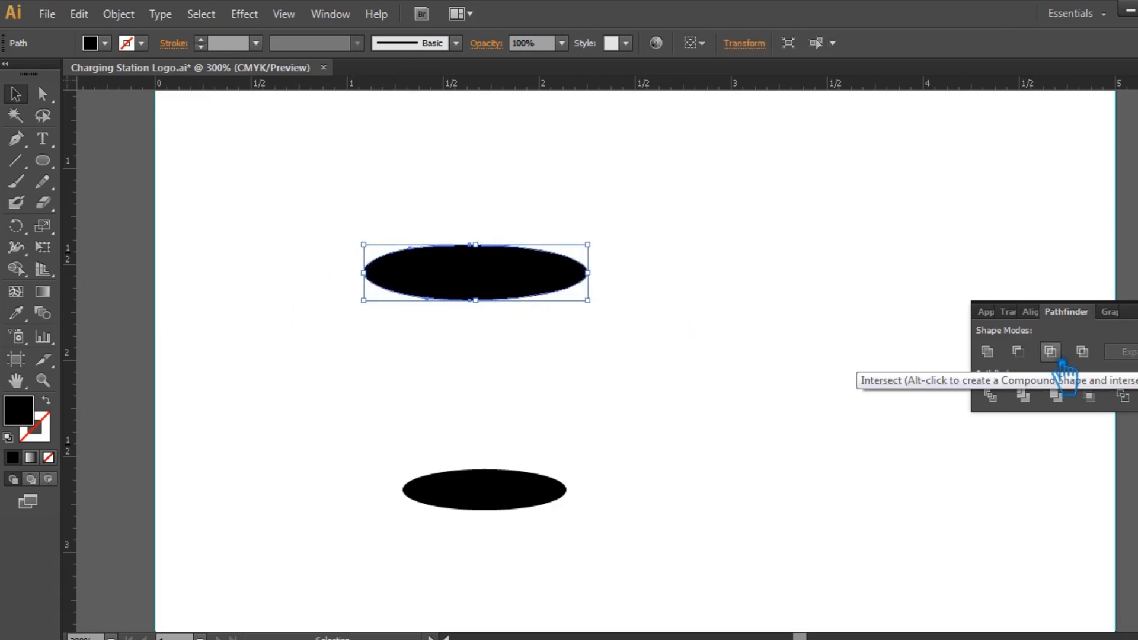
pyautogui.hotkey('ctrl', 'z')
pyautogui.click(729, 343)
pyautogui.hotkey('ctrl', 'z')
pyautogui.click(738, 332)
pyautogui.hotkey('ctrl', 'z')
pyautogui.moveTo(693, 337); pyautogui.dragTo(359, 239)
pyautogui.click(987, 351)
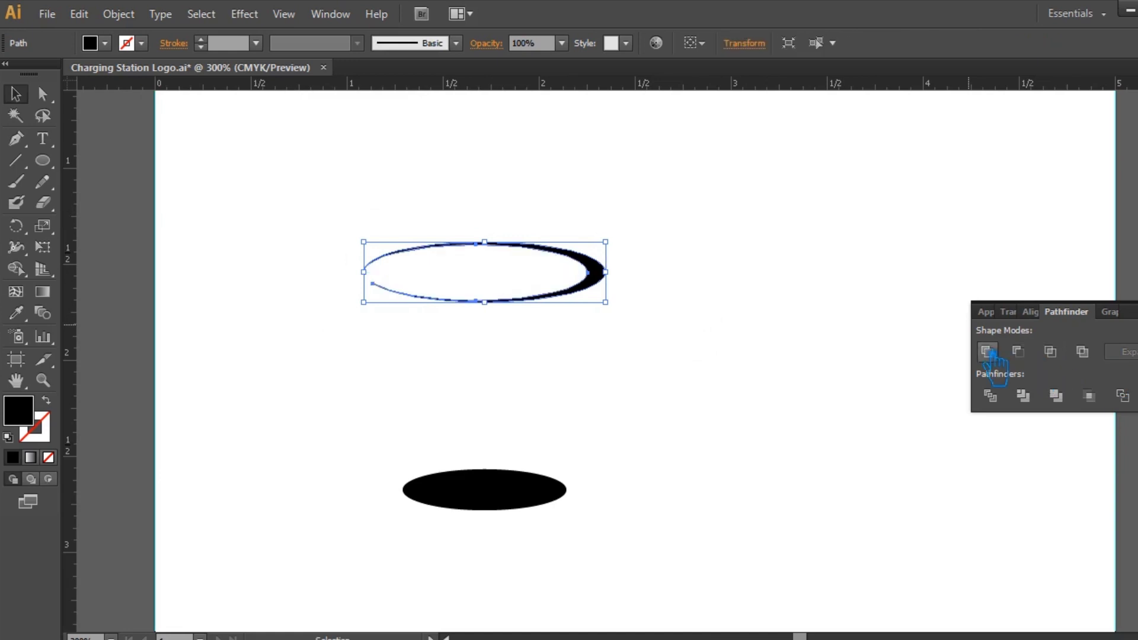
pyautogui.click(777, 309)
pyautogui.hotkey('ctrl', 'shift', 'F9')
pyautogui.hotkey('ctrl', 'z')
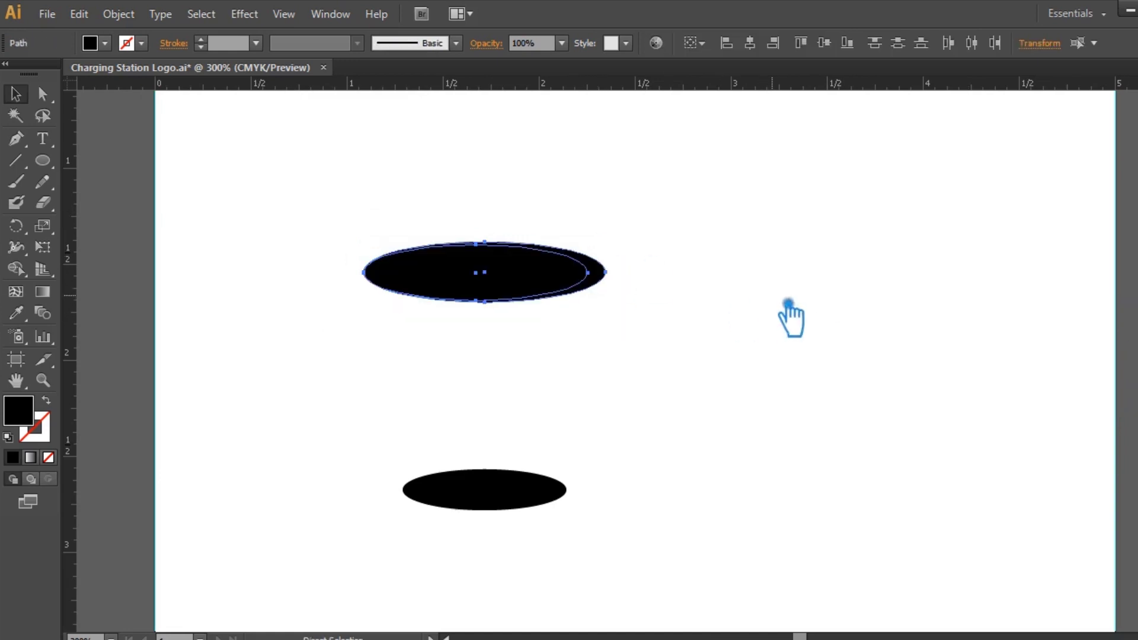
# Slightly resize the inner ellipse and subtract it with Minus Front, leaving a thin rim
pyautogui.press('a')
pyautogui.press('v')
pyautogui.moveTo(587, 298); pyautogui.dragTo(584, 297)
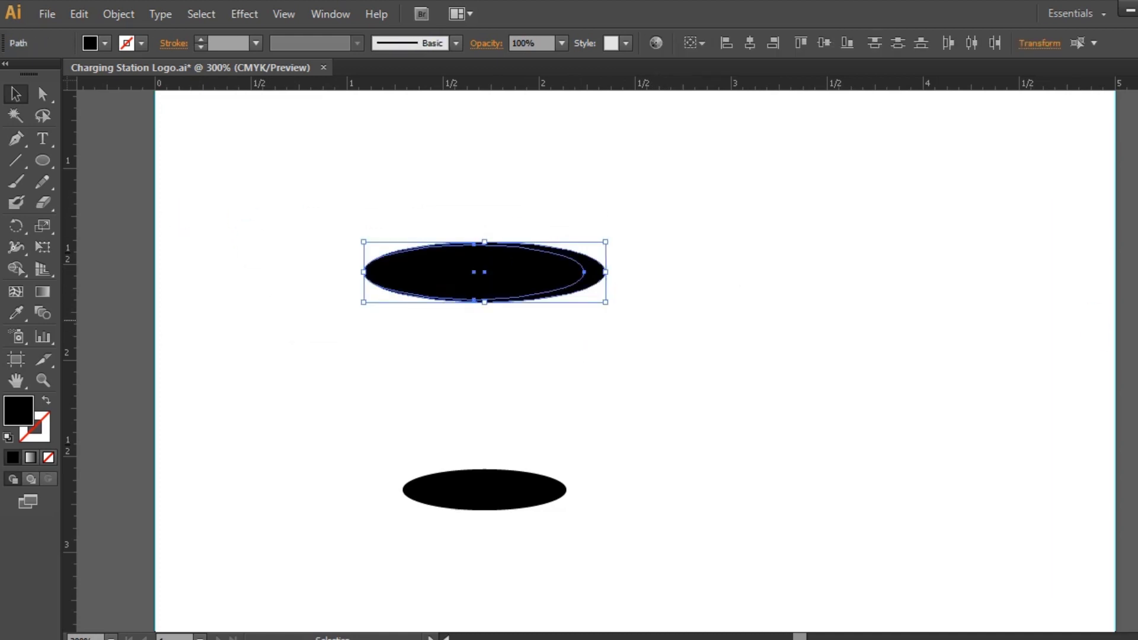
pyautogui.hotkey('ctrl', 'shift', 'F9')
pyautogui.click(1037, 362)
pyautogui.click(786, 279)
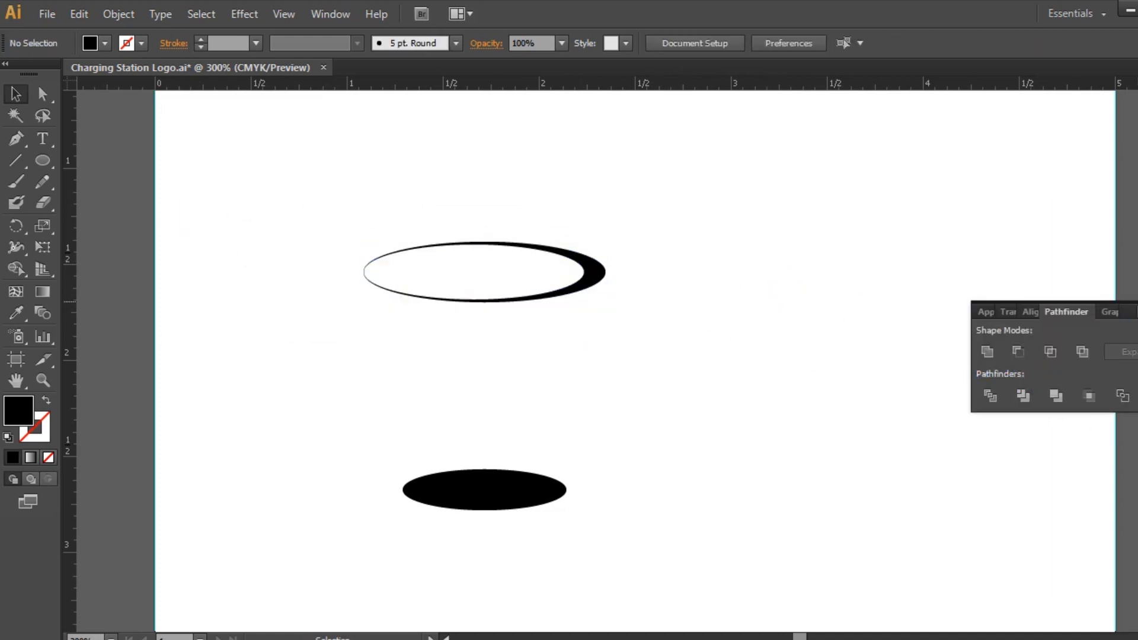
pyautogui.hotkey('ctrl', 'shift', 'F9')
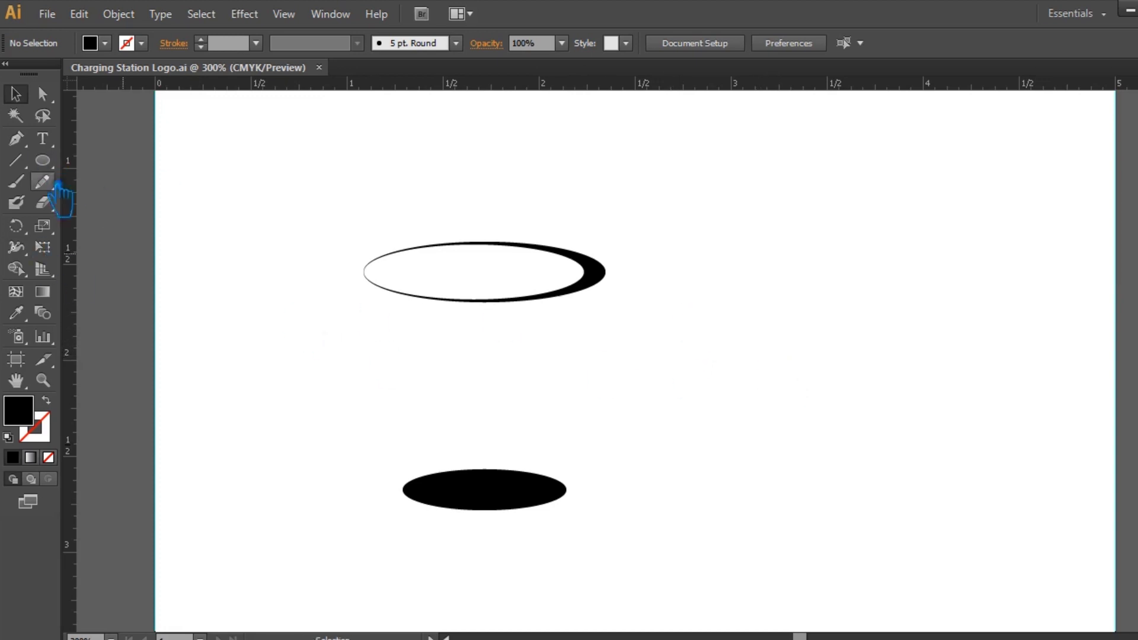
# Place a copy of the base ellipse right of the cup, rotated upright with a slight tilt
pyautogui.moveTo(536, 503)
pyautogui.mouseDown()
pyautogui.moveTo(719, 419)
pyautogui.moveTo(533, 499)
pyautogui.mouseUp()
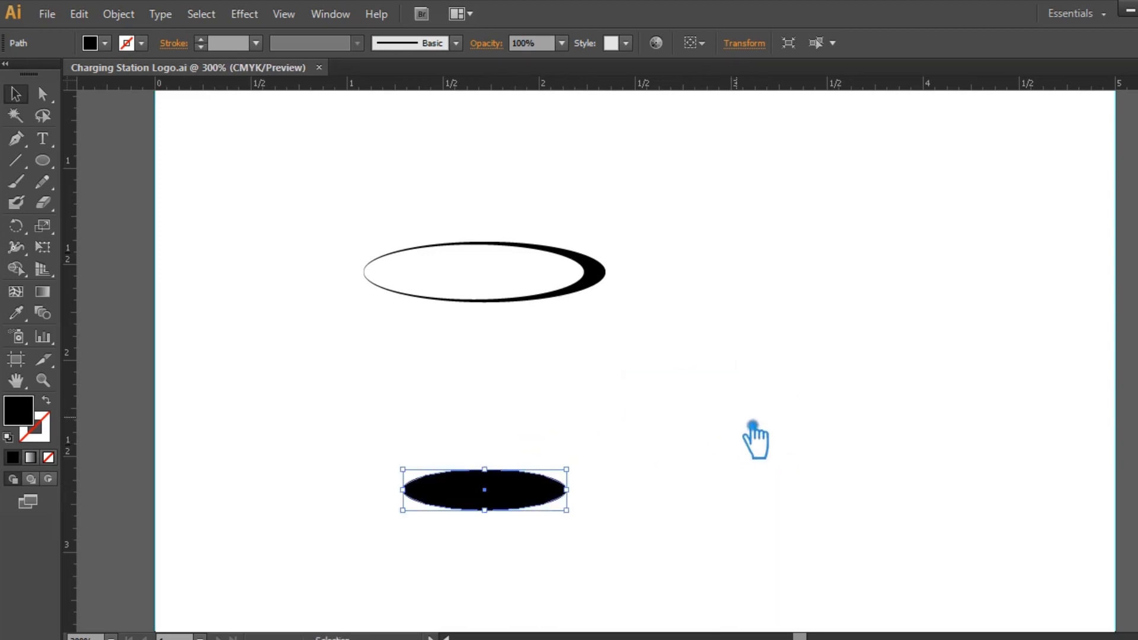
pyautogui.click(759, 482)
pyautogui.moveTo(534, 493)
pyautogui.mouseDown()
pyautogui.moveTo(688, 383)
pyautogui.moveTo(695, 477)
pyautogui.moveTo(738, 365)
pyautogui.moveTo(704, 490)
pyautogui.mouseUp()
pyautogui.moveTo(678, 389)
pyautogui.mouseDown()
pyautogui.moveTo(709, 394)
pyautogui.moveTo(637, 380)
pyautogui.mouseUp()
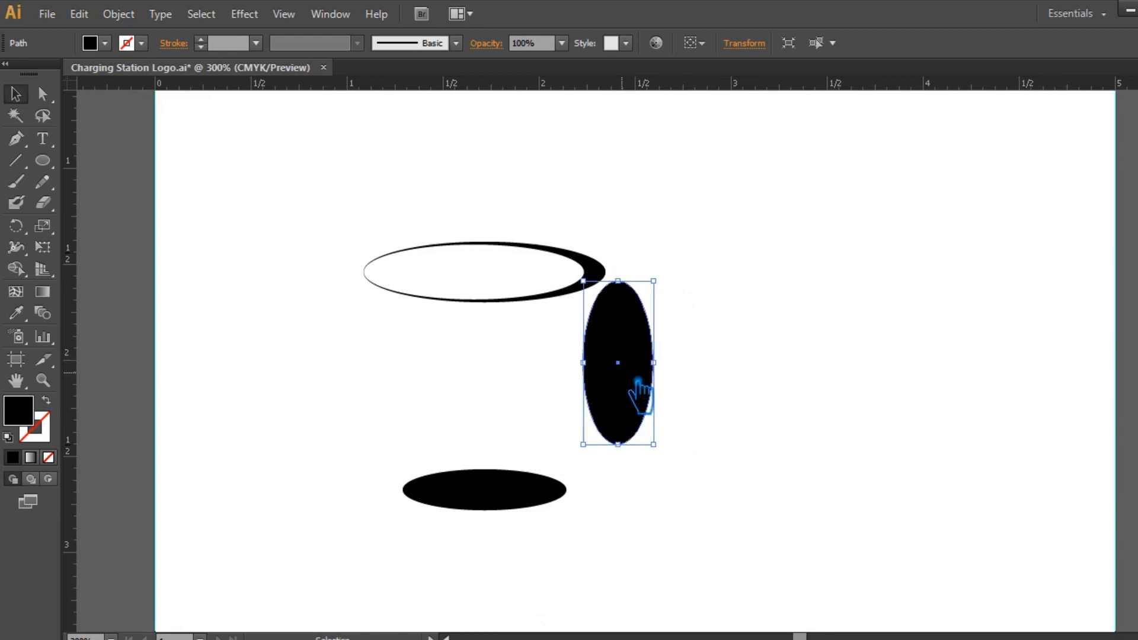
pyautogui.moveTo(674, 280); pyautogui.dragTo(701, 311)
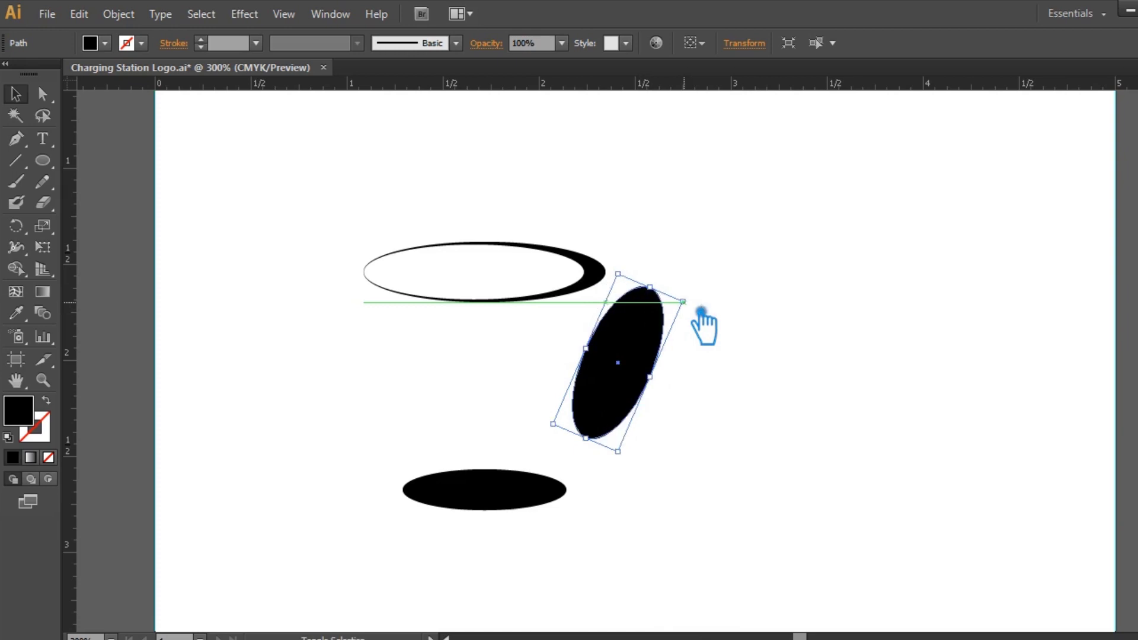
pyautogui.moveTo(652, 354); pyautogui.dragTo(629, 340)
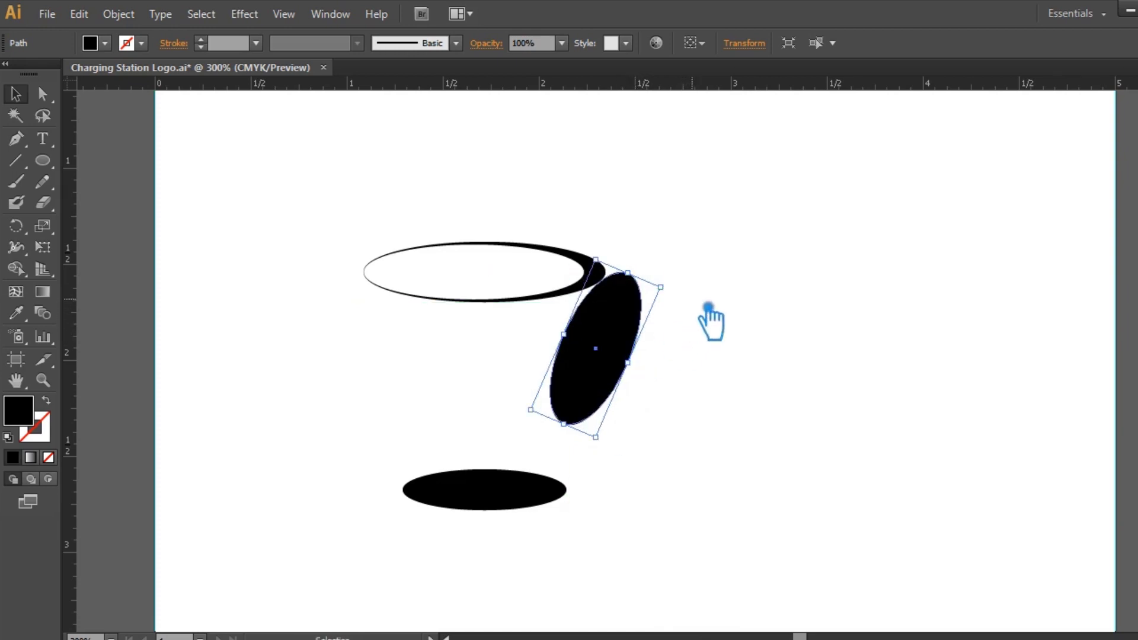
pyautogui.moveTo(681, 309); pyautogui.dragTo(676, 287)
pyautogui.moveTo(638, 355)
pyautogui.mouseDown()
pyautogui.moveTo(658, 356)
pyautogui.moveTo(647, 369)
pyautogui.mouseUp()
pyautogui.click(750, 355)
pyautogui.hotkey('ctrl', 'z')
# Narrow a front copy to 0.35 in and subtract it with Minus Front to form the handle
pyautogui.moveTo(571, 359); pyautogui.dragTo(583, 368)
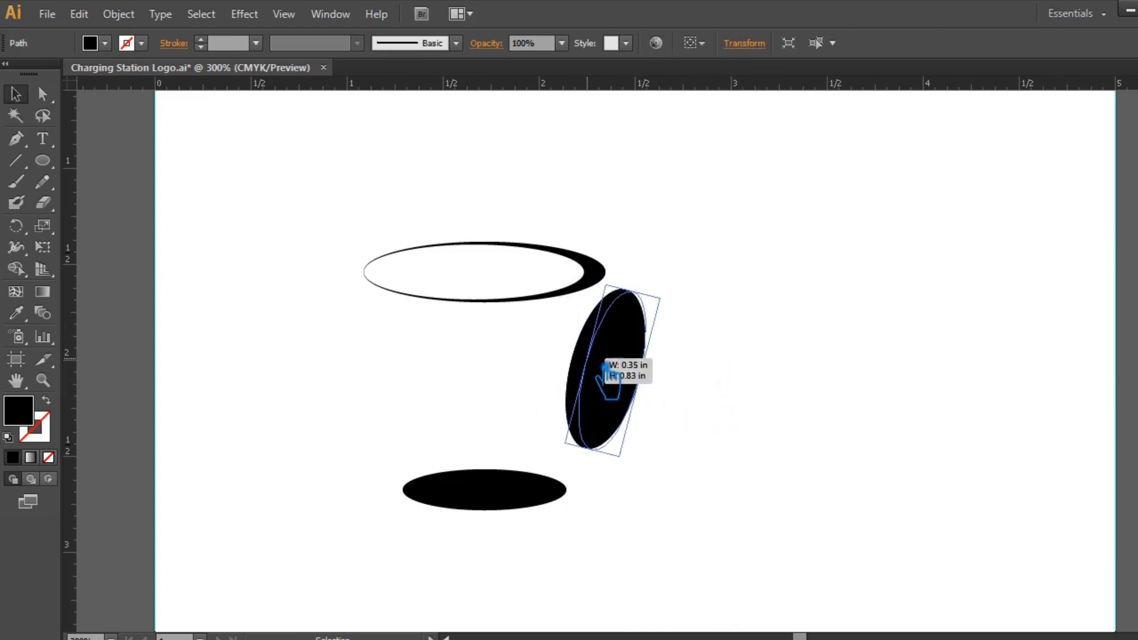
pyautogui.moveTo(582, 368); pyautogui.dragTo(646, 391)
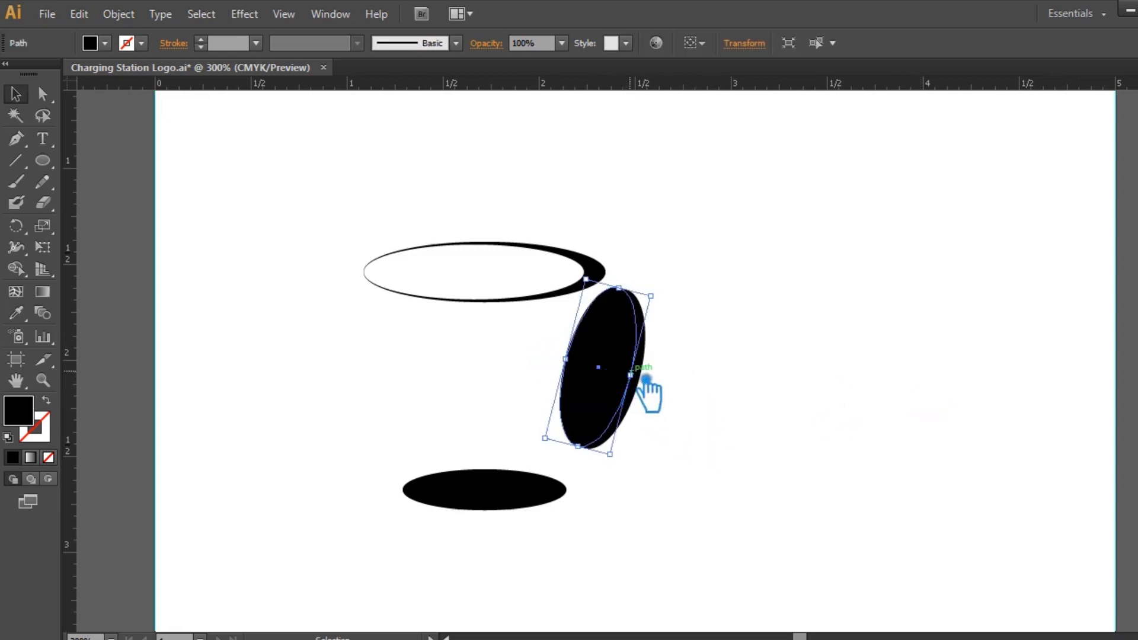
pyautogui.click(713, 465)
pyautogui.click(613, 362)
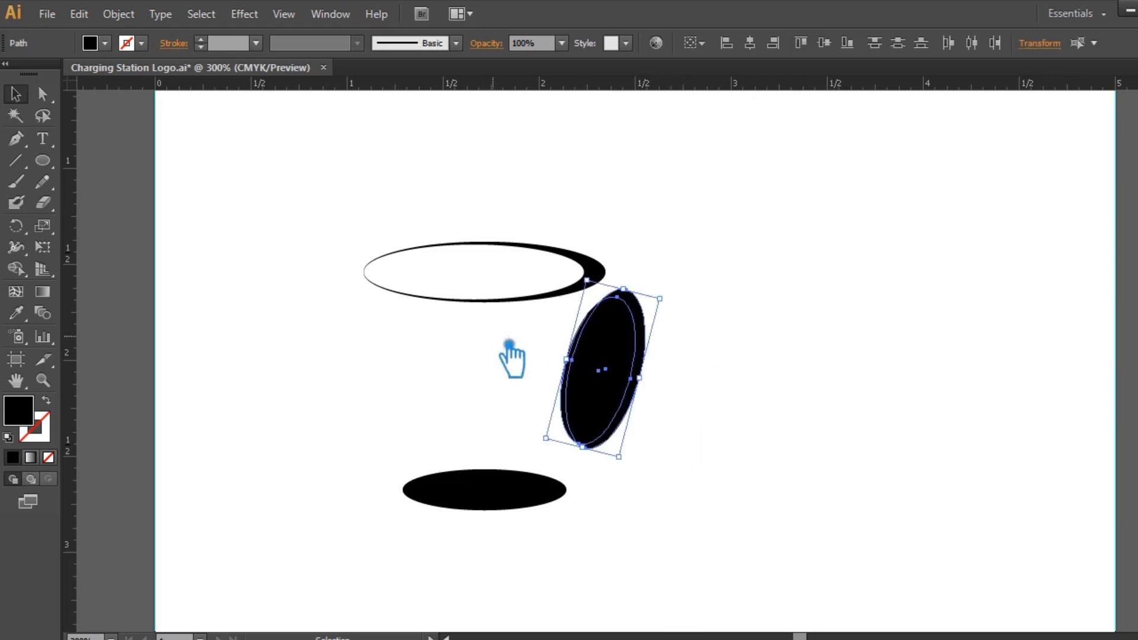
pyautogui.hotkey('ctrl', 'shift', 'F9')
pyautogui.click(1018, 352)
pyautogui.click(984, 298)
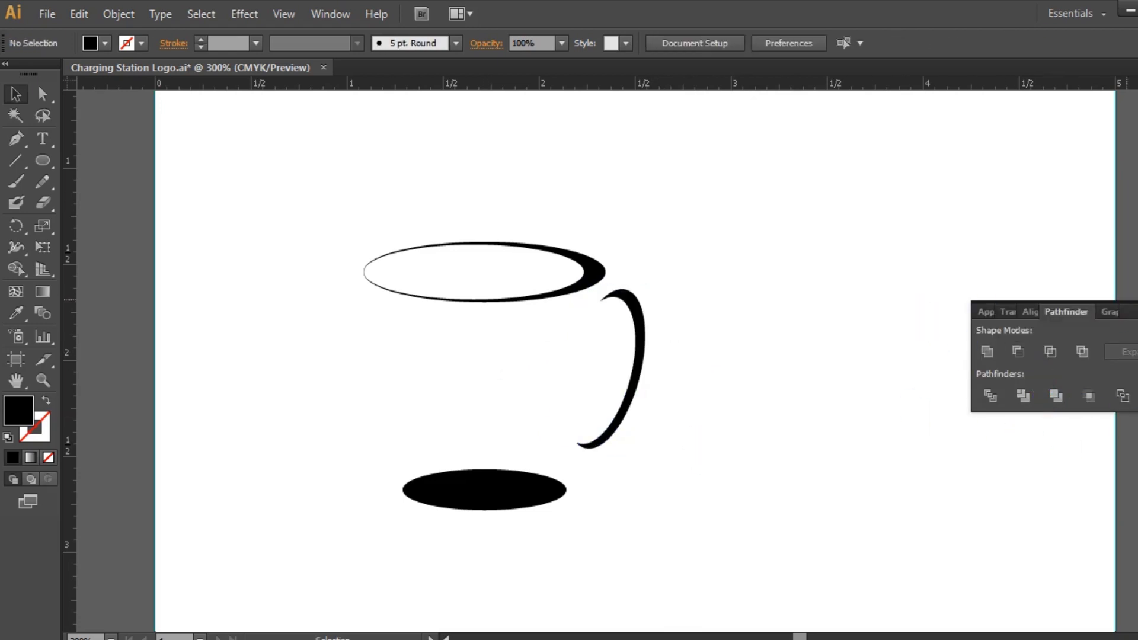
pyautogui.click(915, 323)
pyautogui.click(484, 489)
pyautogui.click(796, 545)
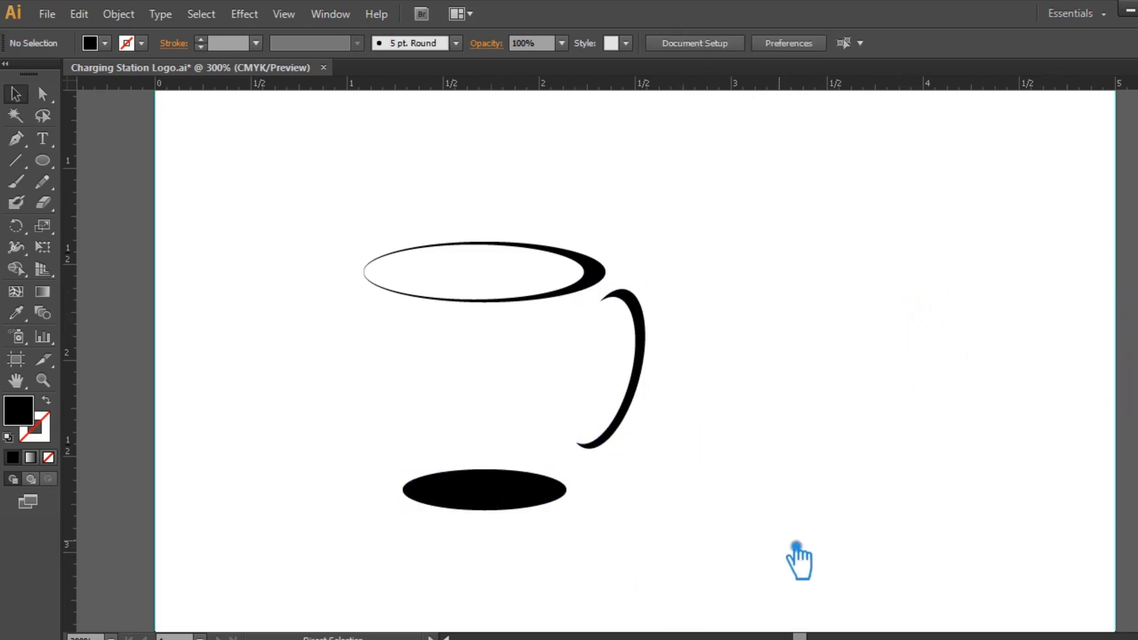
pyautogui.click(501, 495)
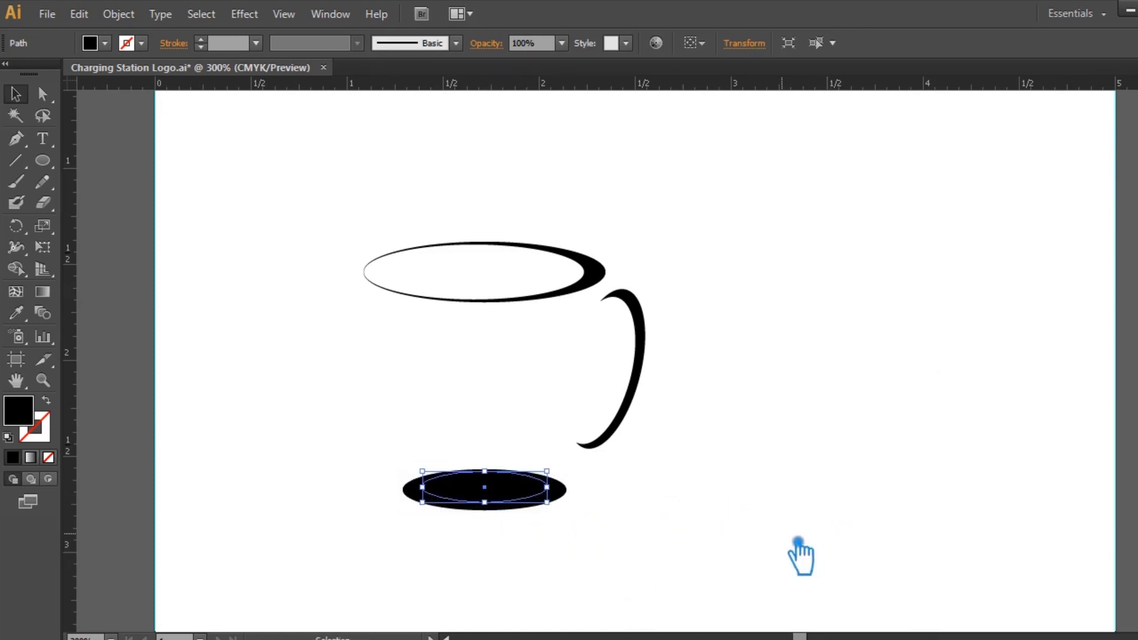
# Hollow the base ellipse into a ring with Minus Front and shrink it slightly
pyautogui.hotkey('ctrl', 'z')
pyautogui.hotkey('ctrl', 'shift', 'z')
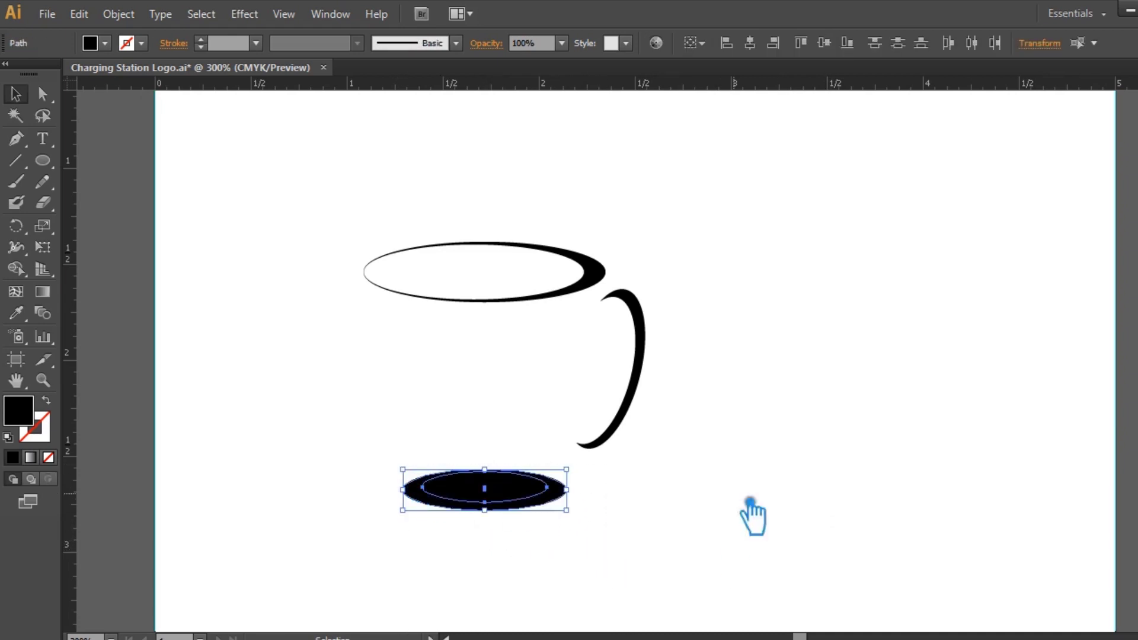
pyautogui.hotkey('ctrl', 'shift', 'F9')
pyautogui.click(1020, 352)
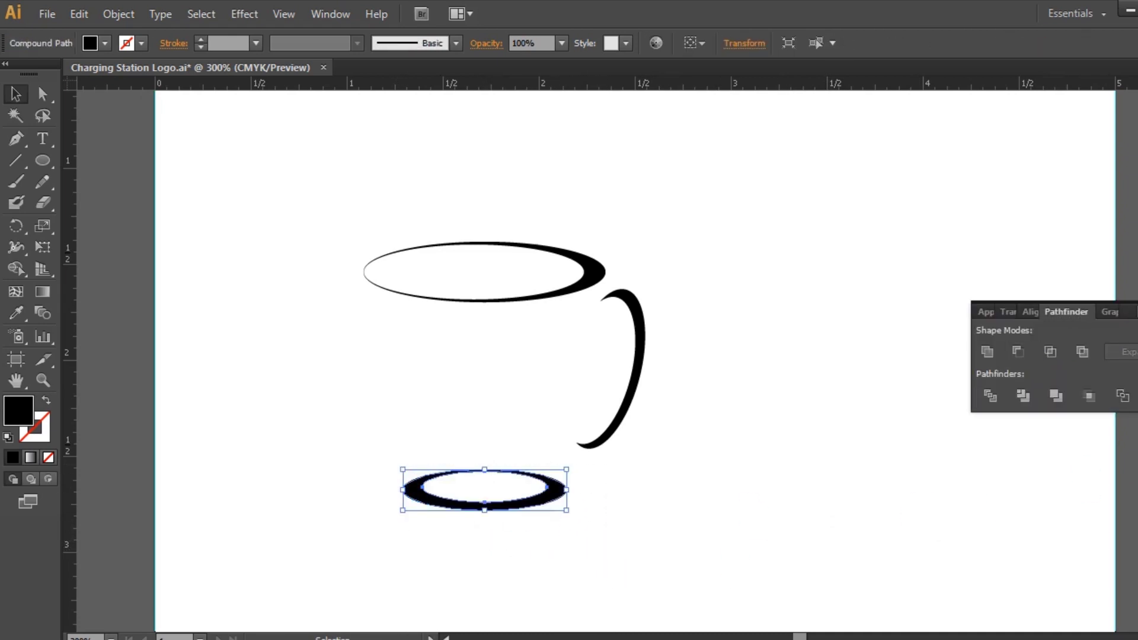
pyautogui.click(508, 534)
pyautogui.click(554, 501)
pyautogui.moveTo(567, 510); pyautogui.dragTo(564, 523)
pyautogui.click(658, 515)
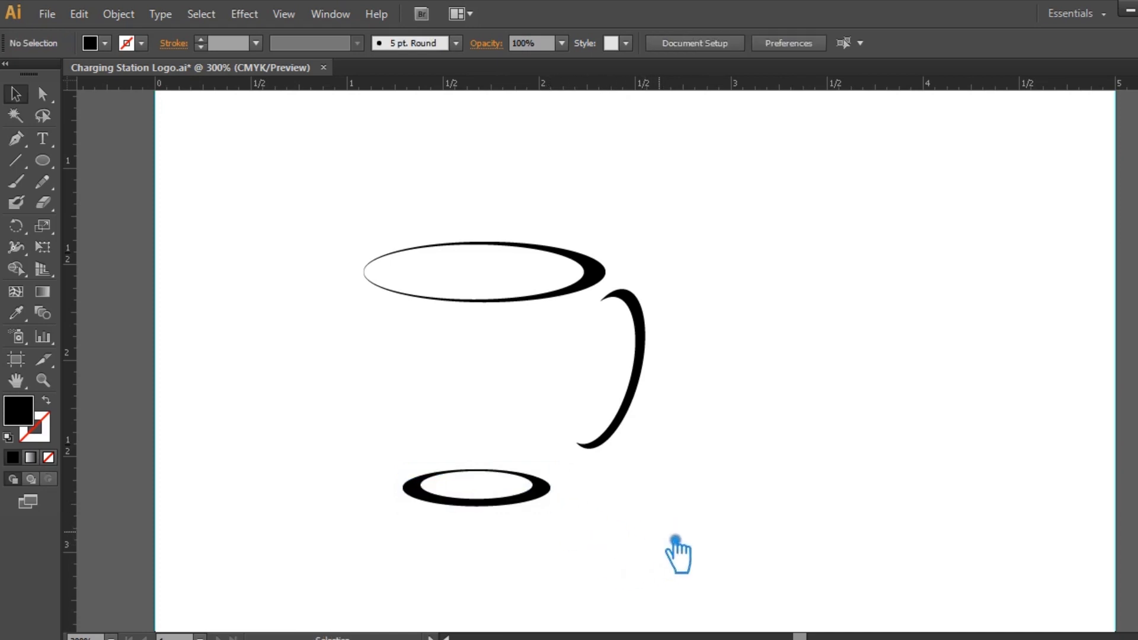
# Widen the handle, nudge it left, and flatten the bottom ring vertically
pyautogui.click(642, 356)
pyautogui.moveTo(645, 371); pyautogui.dragTo(658, 371)
pyautogui.press('Left')
pyautogui.press('Left')
pyautogui.press('Left')
pyautogui.click(769, 410)
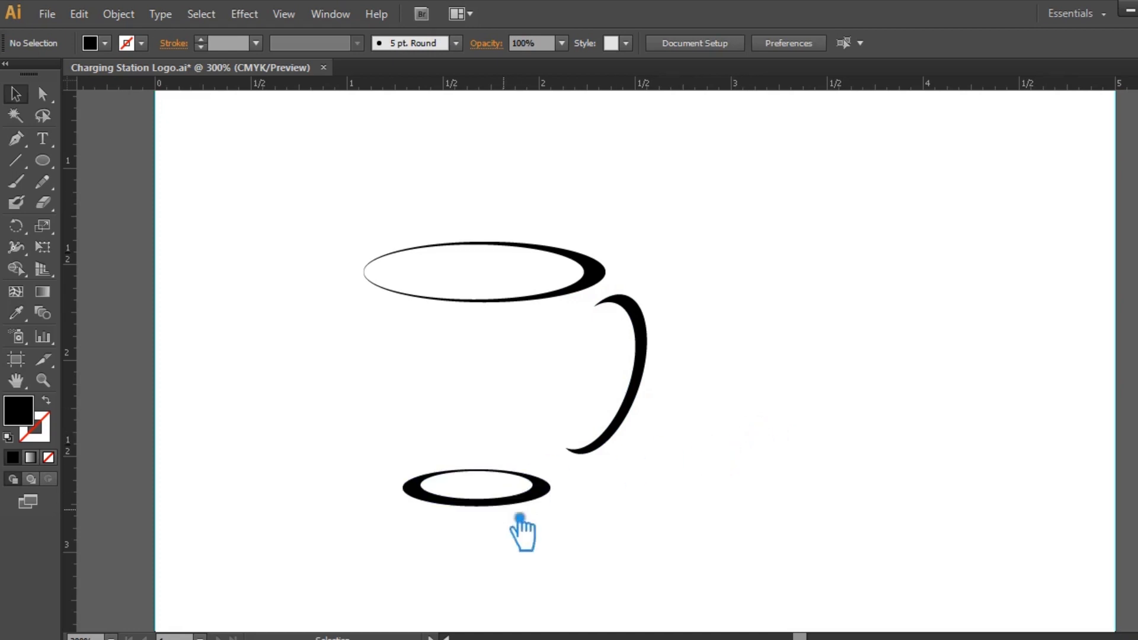
pyautogui.click(483, 503)
pyautogui.moveTo(476, 507); pyautogui.dragTo(476, 499)
pyautogui.click(678, 508)
pyautogui.click(501, 496)
pyautogui.click(651, 500)
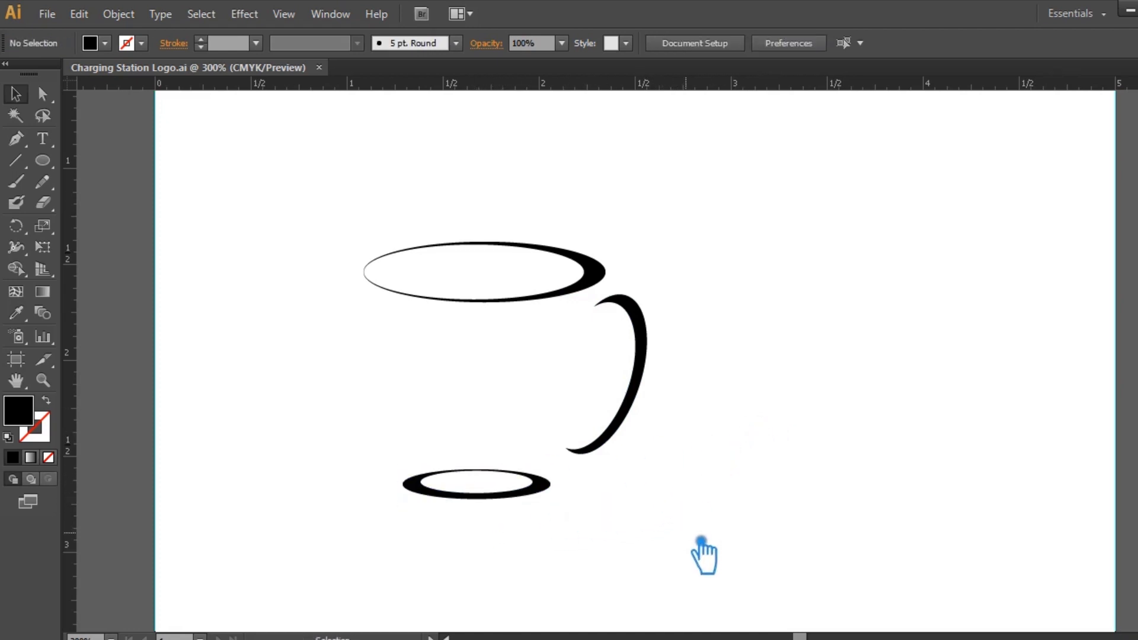
# Combine all the mug shapes into one piece with Pathfinder
pyautogui.moveTo(704, 546); pyautogui.dragTo(382, 229)
pyautogui.hotkey('shift', 'ctrl', 'F9')
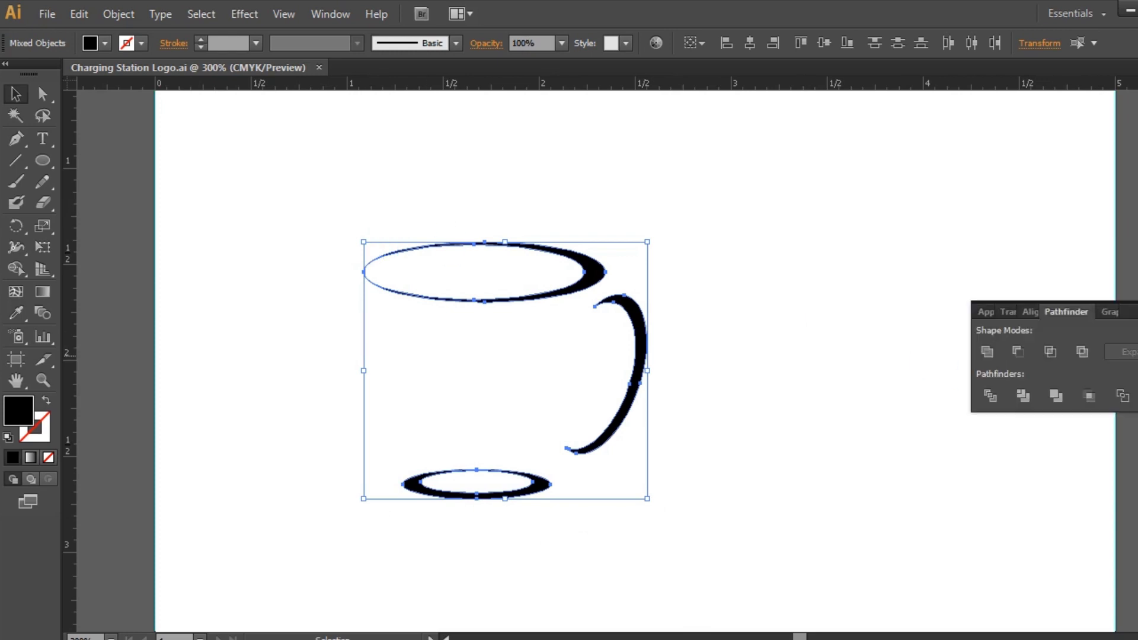
pyautogui.click(987, 352)
pyautogui.click(781, 413)
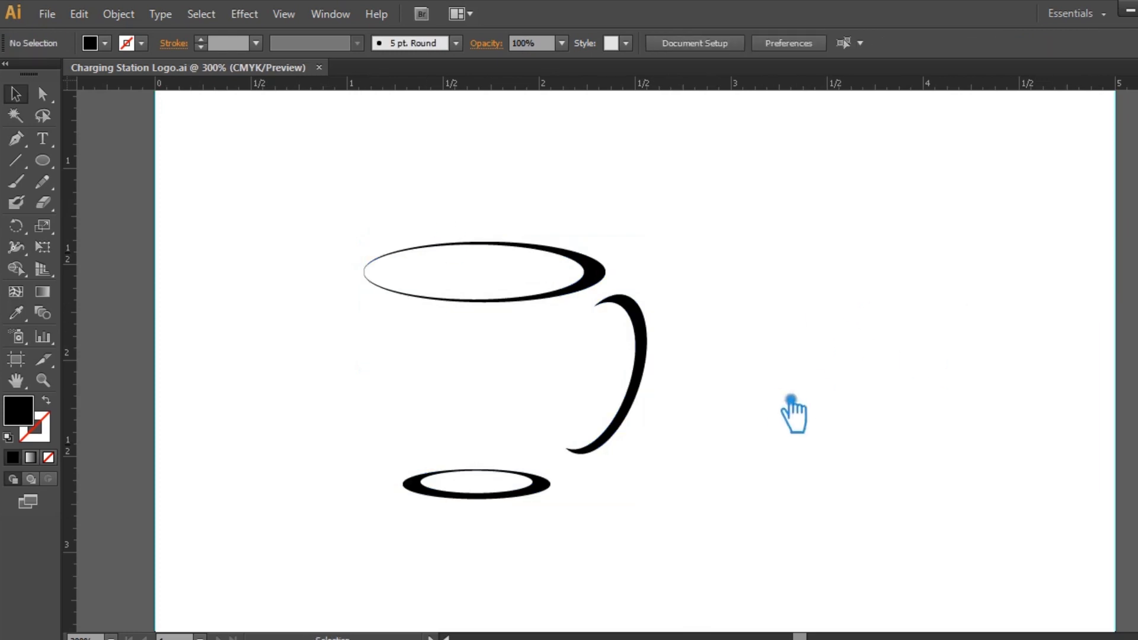
pyautogui.click(651, 343)
# Shrink the mug from its corner and save the document
pyautogui.click(766, 358)
pyautogui.moveTo(580, 333)
pyautogui.mouseDown()
pyautogui.moveTo(668, 514)
pyautogui.moveTo(498, 363)
pyautogui.moveTo(860, 359)
pyautogui.mouseUp()
pyautogui.click(508, 363)
pyautogui.hotkey('ctrl', 's')
# Draw a large black circle to the left of the mug
pyautogui.press('s')
pyautogui.click(40, 95)
pyautogui.press('l')
pyautogui.moveTo(359, 303); pyautogui.dragTo(584, 504)
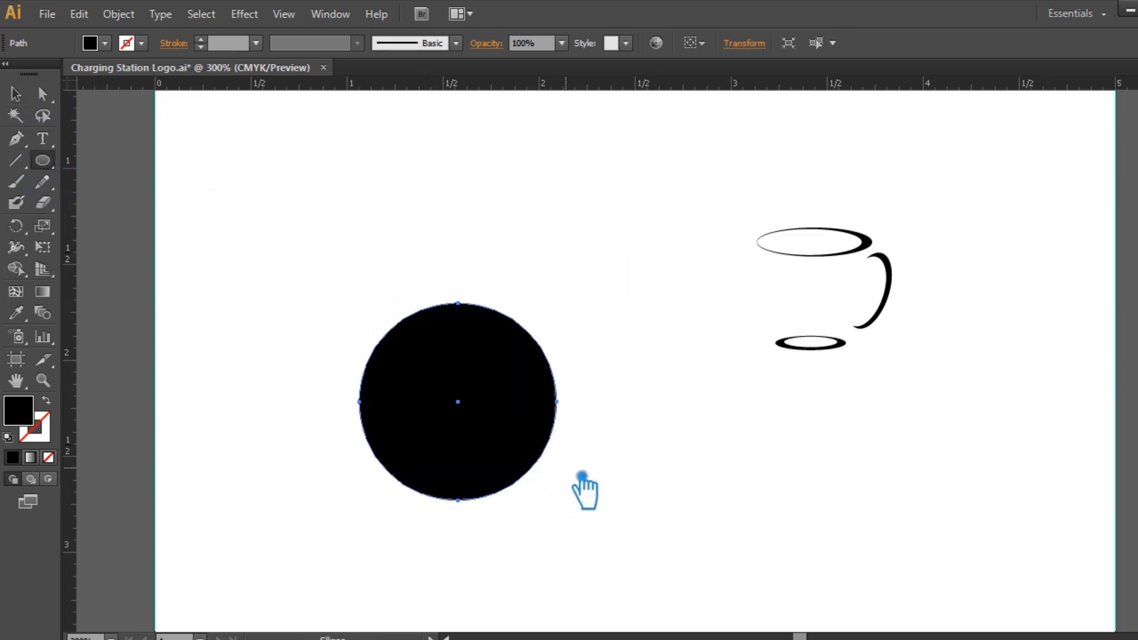
pyautogui.click(16, 93)
pyautogui.press('v')
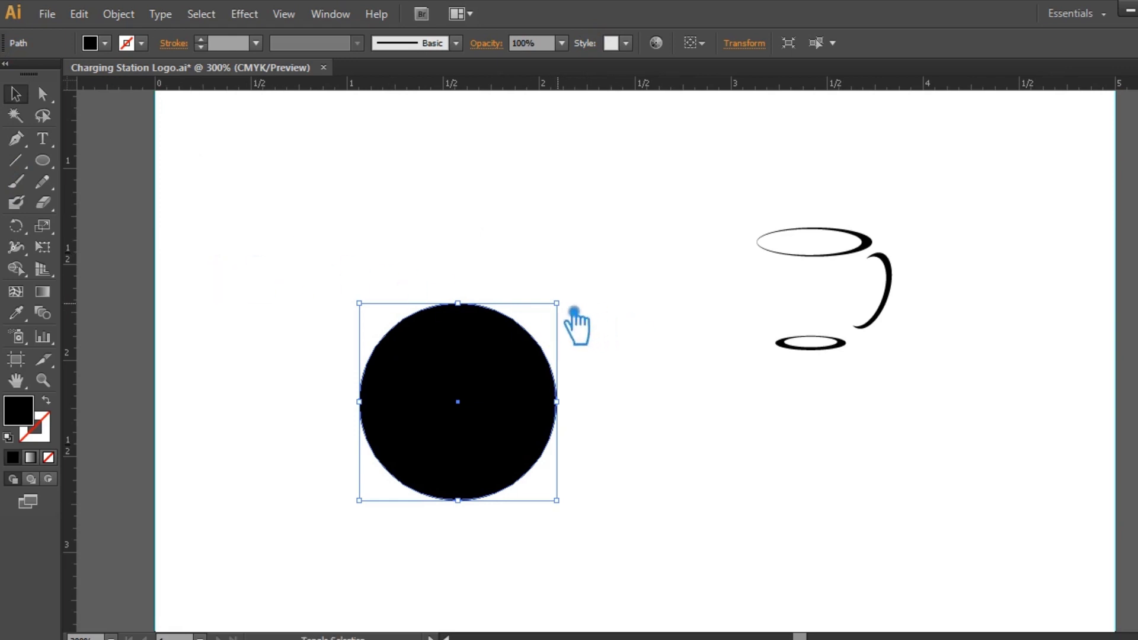
# Alt-scale a smaller copy inside the circle, align it right, and nudge it up-right
pyautogui.moveTo(574, 311); pyautogui.dragTo(586, 308)
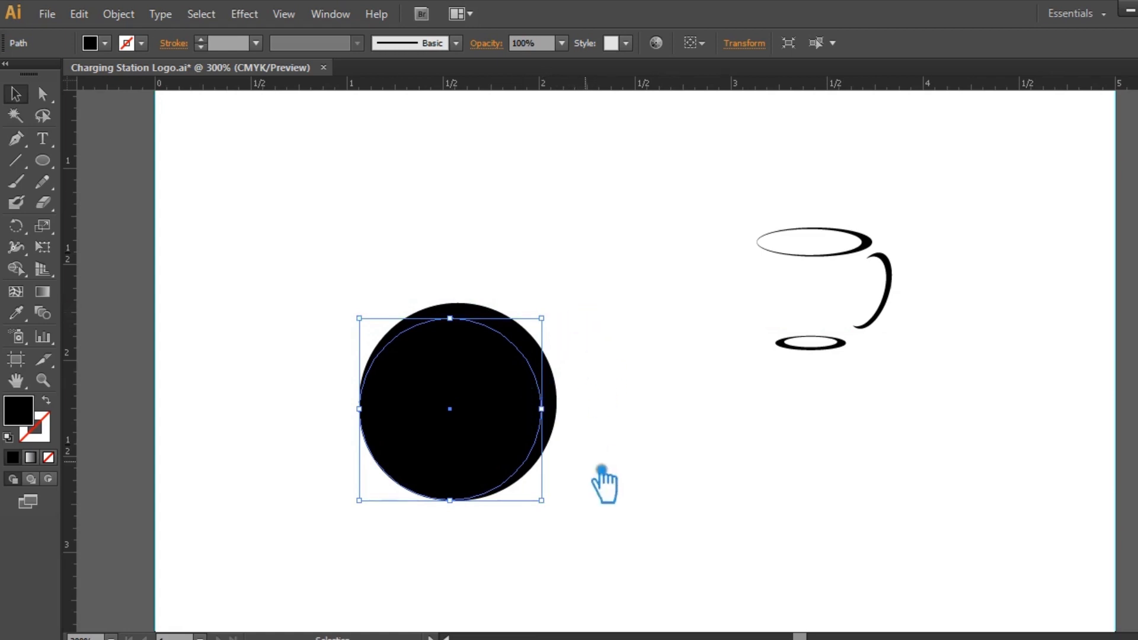
pyautogui.moveTo(602, 472); pyautogui.dragTo(349, 240)
pyautogui.click(773, 47)
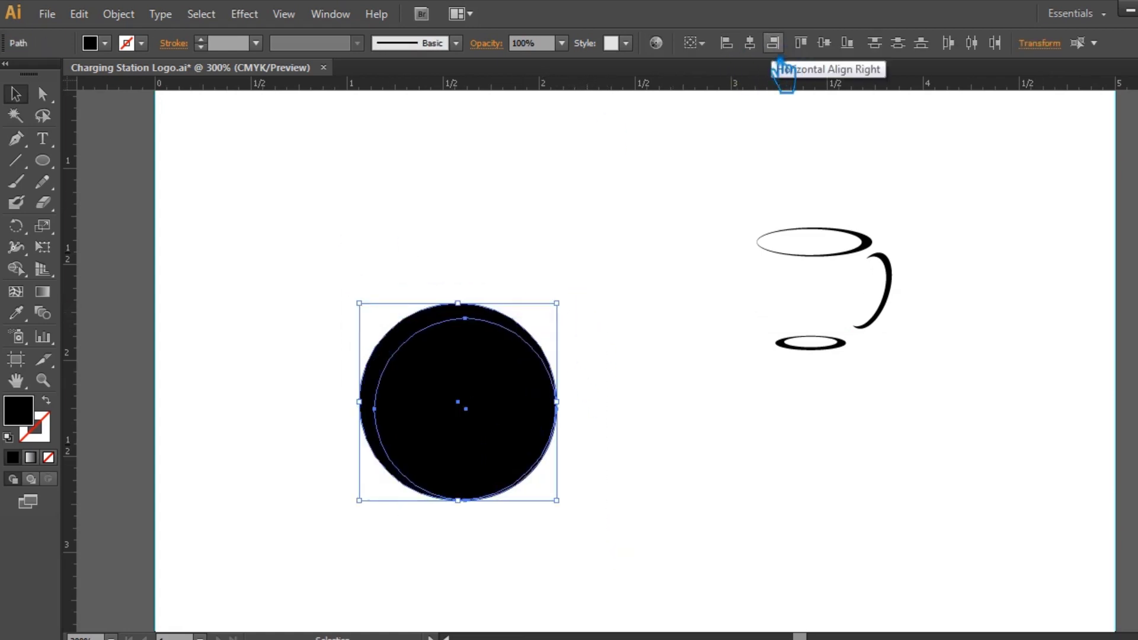
pyautogui.click(622, 323)
pyautogui.click(504, 408)
pyautogui.press('Up')
pyautogui.press('Up')
pyautogui.press('Up')
pyautogui.press('Right')
pyautogui.press('Up')
pyautogui.press('Right')
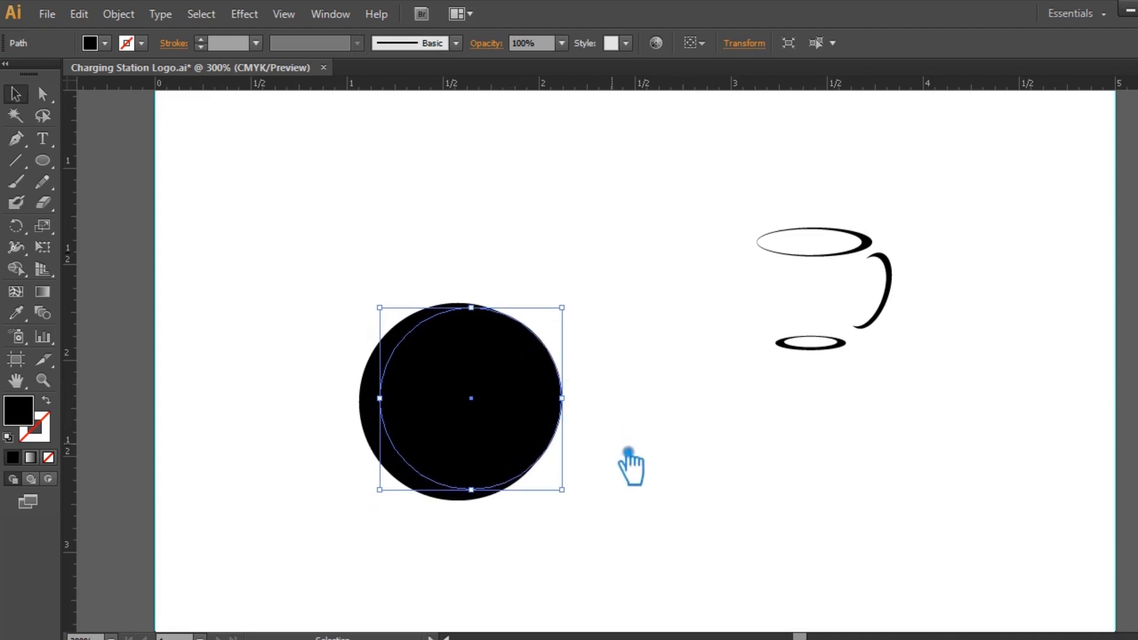
pyautogui.press('Left')
pyautogui.press('Left')
pyautogui.press('Left')
pyautogui.press('Left')
pyautogui.press('Up')
pyautogui.press('Up')
pyautogui.press('Up')
pyautogui.press('Right')
# Subtract the inner circle with Pathfinder Minus Front to leave a thick crescent
pyautogui.click(577, 509)
pyautogui.moveTo(578, 509); pyautogui.dragTo(385, 320)
pyautogui.hotkey('ctrl', 'shift', 'F9')
pyautogui.click(1018, 352)
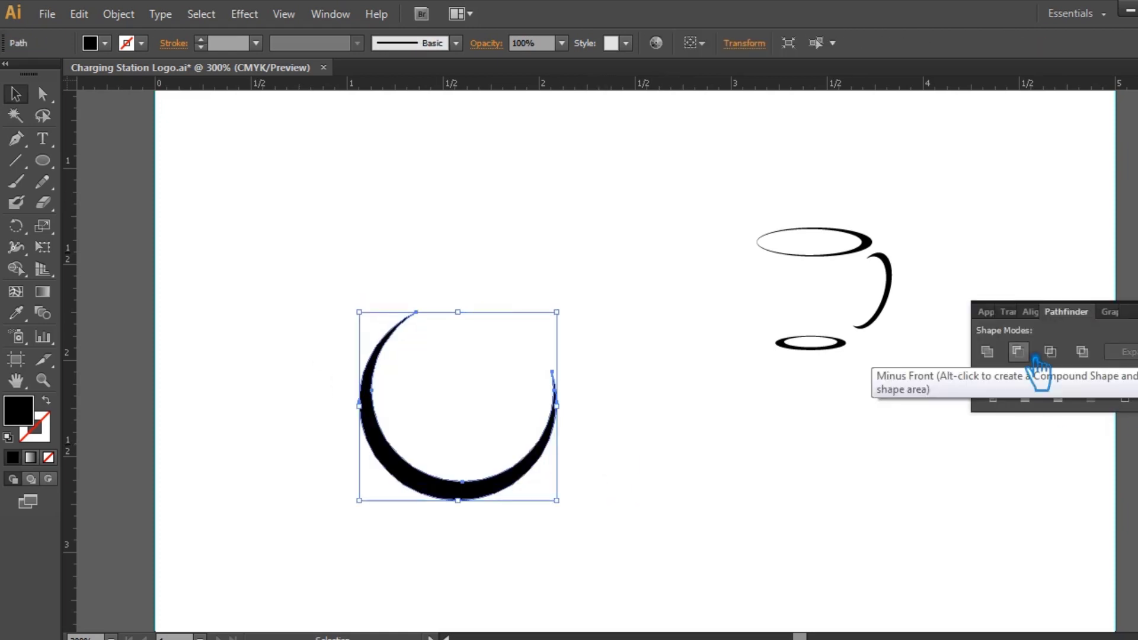
pyautogui.click(599, 239)
# Shrink the cup to about half size and try placing it above the crescent's tip
pyautogui.moveTo(942, 407); pyautogui.dragTo(750, 195)
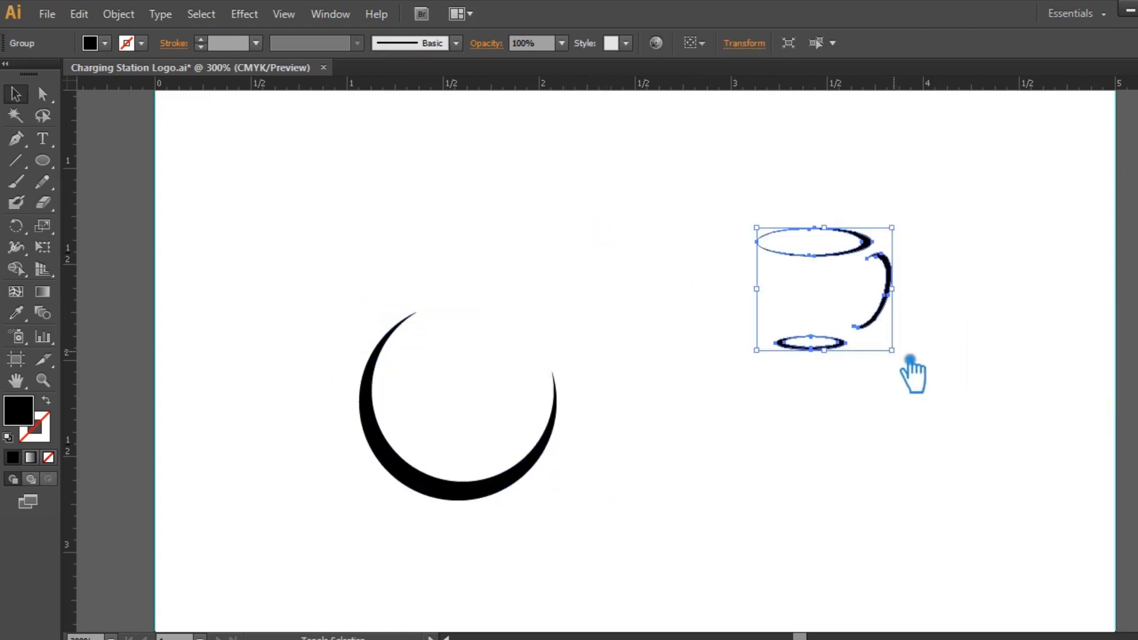
pyautogui.moveTo(891, 351); pyautogui.dragTo(825, 290)
pyautogui.click(761, 295)
pyautogui.hotkey('ctrl', '+')
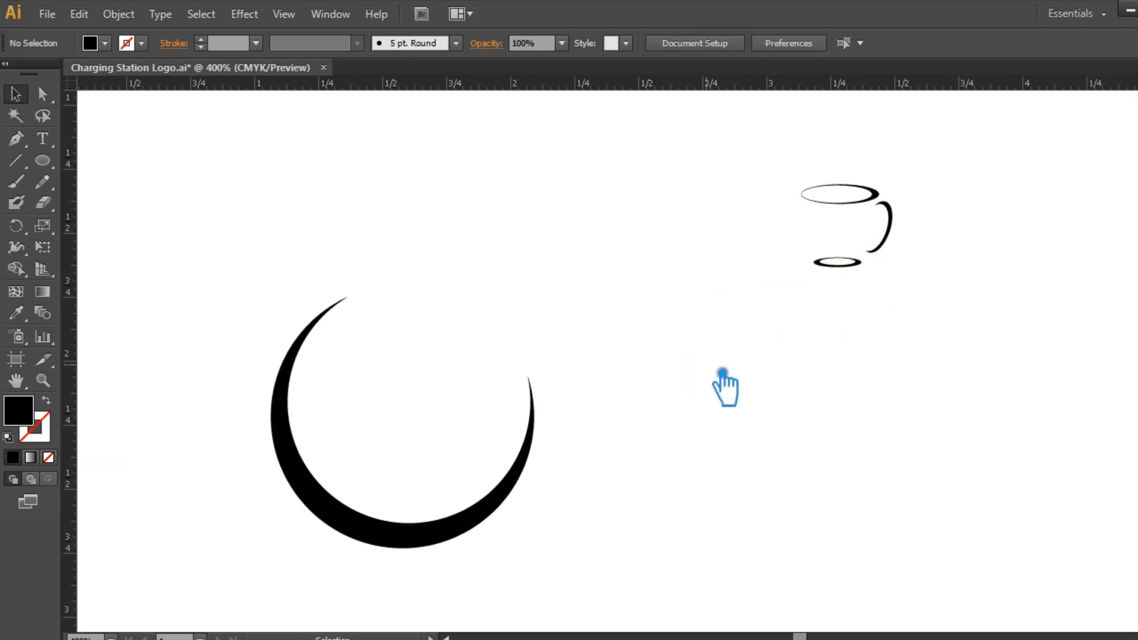
pyautogui.moveTo(850, 267); pyautogui.dragTo(539, 380)
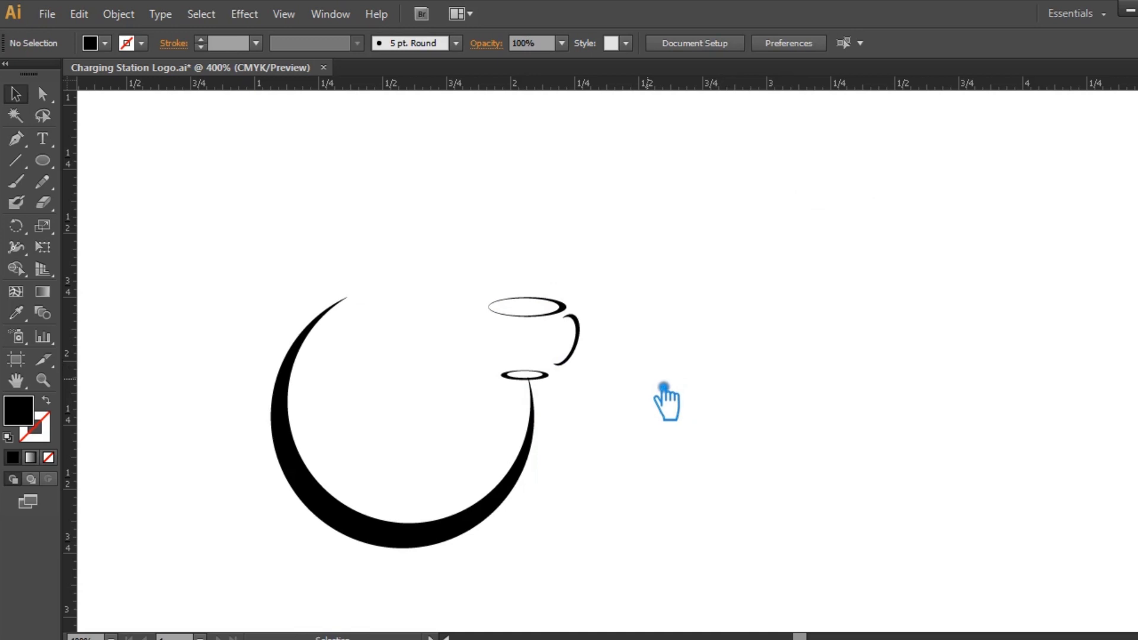
pyautogui.click(574, 335)
pyautogui.moveTo(488, 296); pyautogui.dragTo(483, 274)
pyautogui.hotkey('ctrl', 'z')
pyautogui.hotkey('ctrl', 'z')
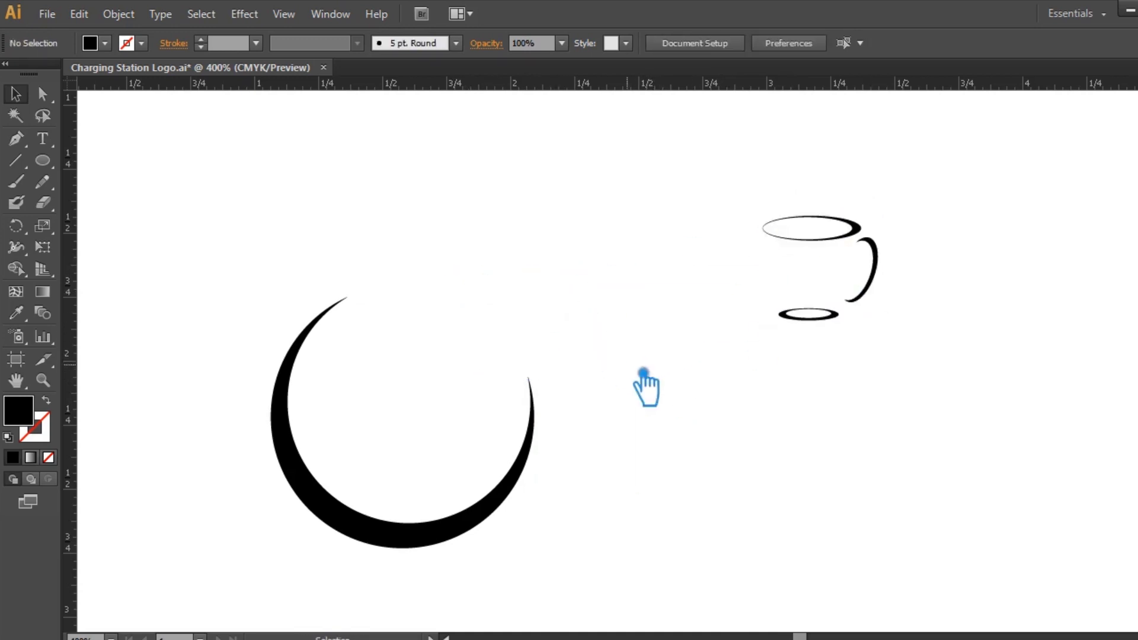
# Try a tiny rounded-rectangle dot near the crescent, then remove it
pyautogui.moveTo(58, 168); pyautogui.dragTo(57, 160)
pyautogui.moveTo(515, 373); pyautogui.dragTo(557, 406)
pyautogui.press('v')
pyautogui.hotkey('ctrl', 'z')
pyautogui.hotkey('ctrl', 'z')
pyautogui.click(43, 160)
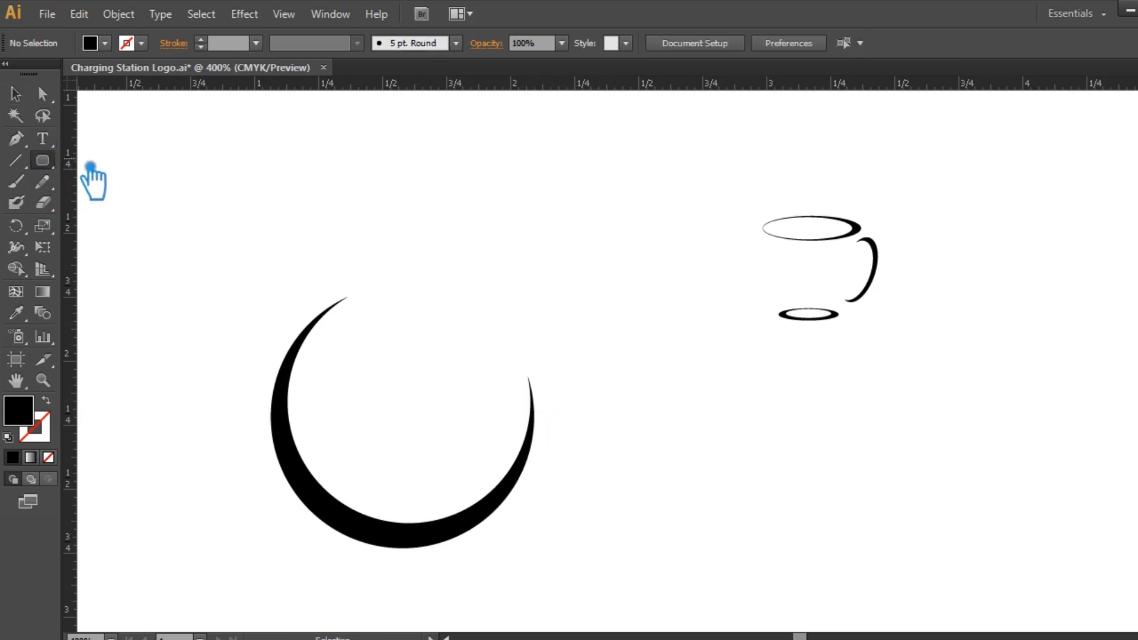
pyautogui.click(15, 94)
pyautogui.click(529, 468)
pyautogui.click(555, 490)
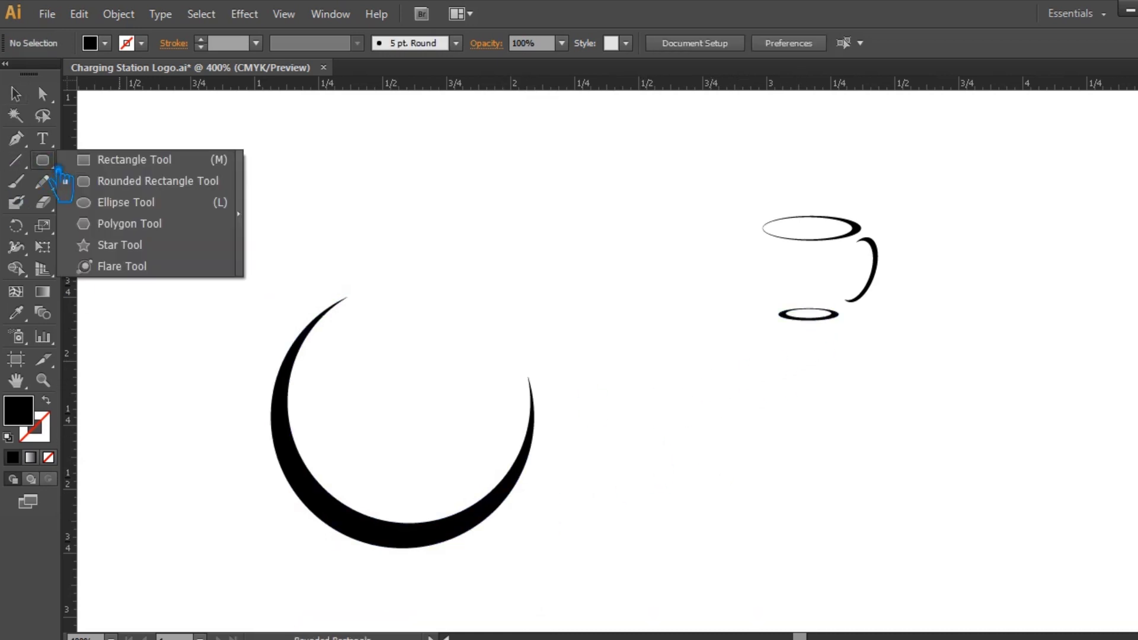
# Draw a small black oval, move it onto the crescent's upper tip, and add a narrow prong bar
pyautogui.moveTo(527, 360); pyautogui.dragTo(562, 391)
pyautogui.click(15, 94)
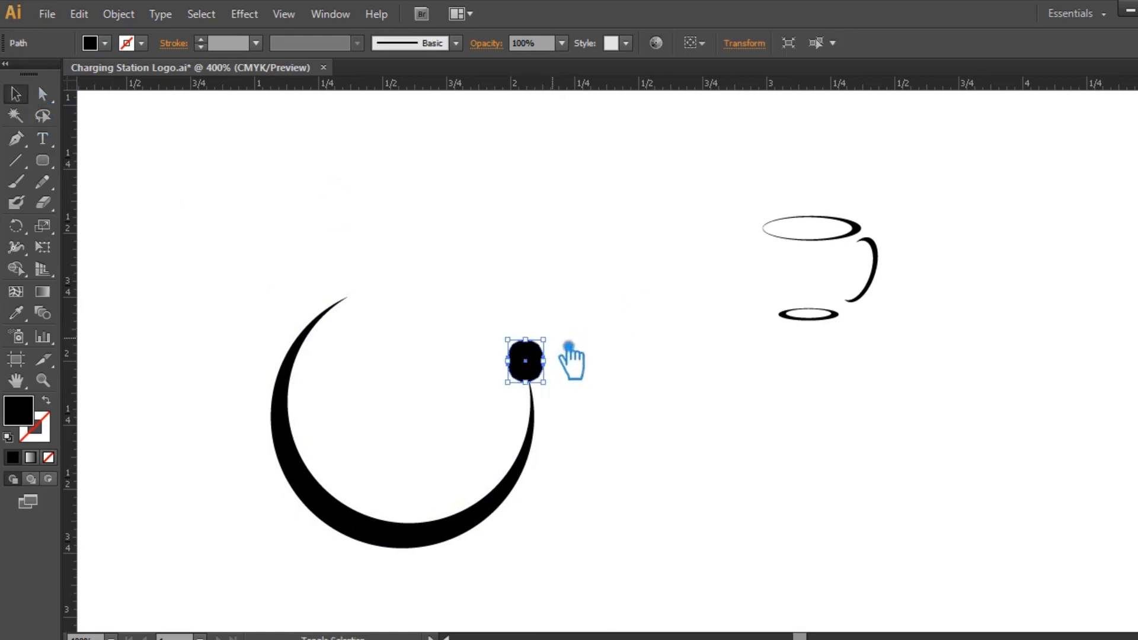
pyautogui.click(560, 349)
pyautogui.hotkey('ctrl', '+')
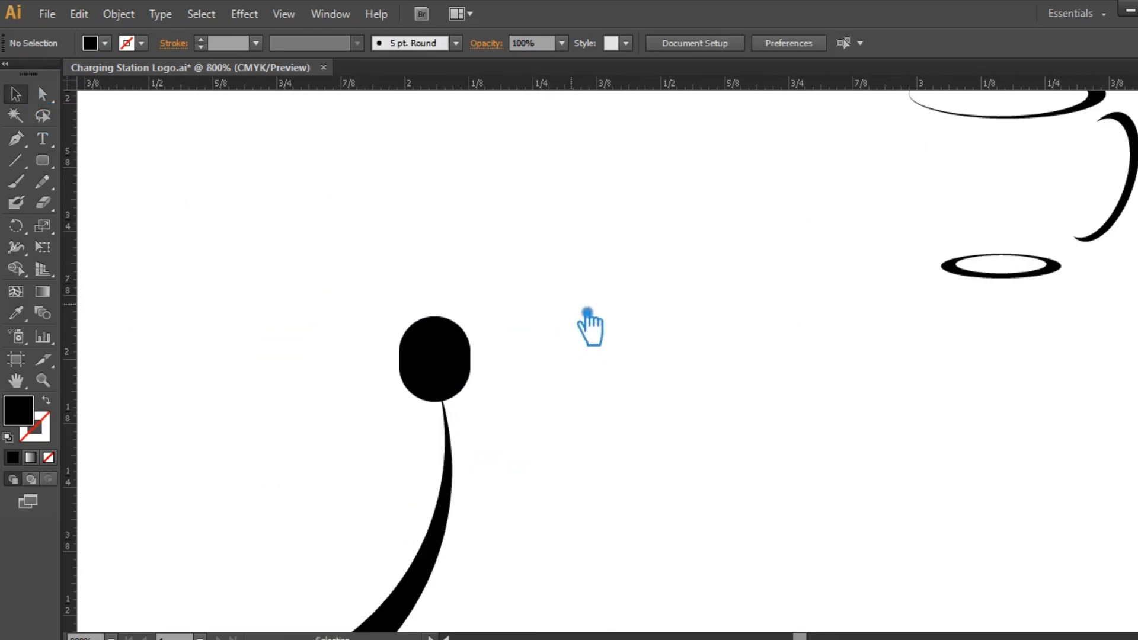
pyautogui.click(466, 343)
pyautogui.moveTo(439, 371); pyautogui.dragTo(445, 409)
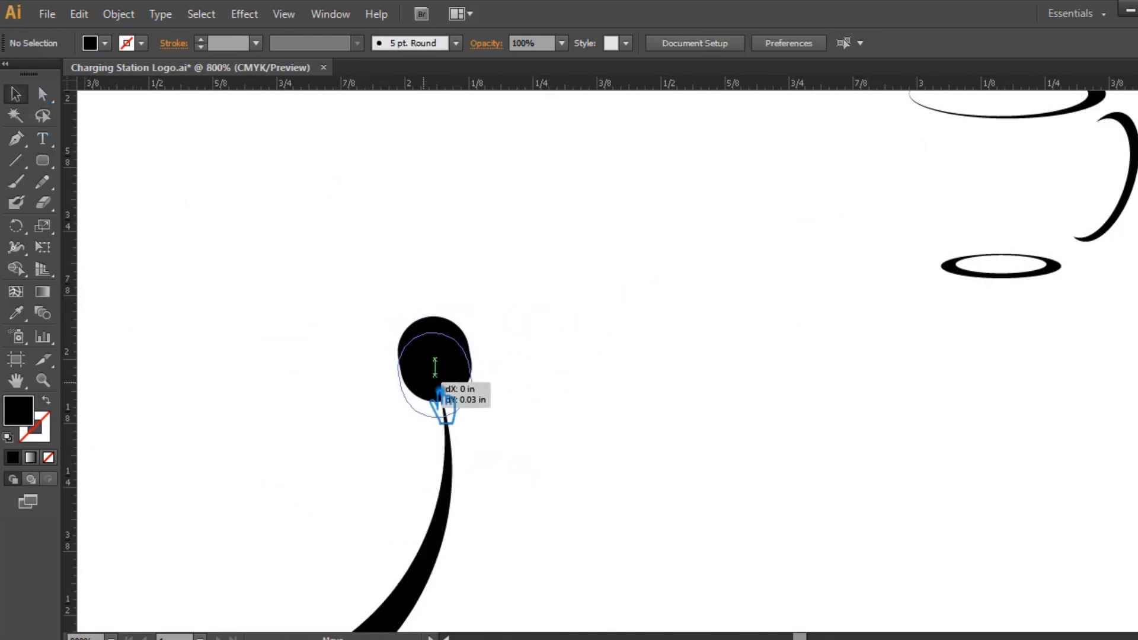
pyautogui.click(605, 388)
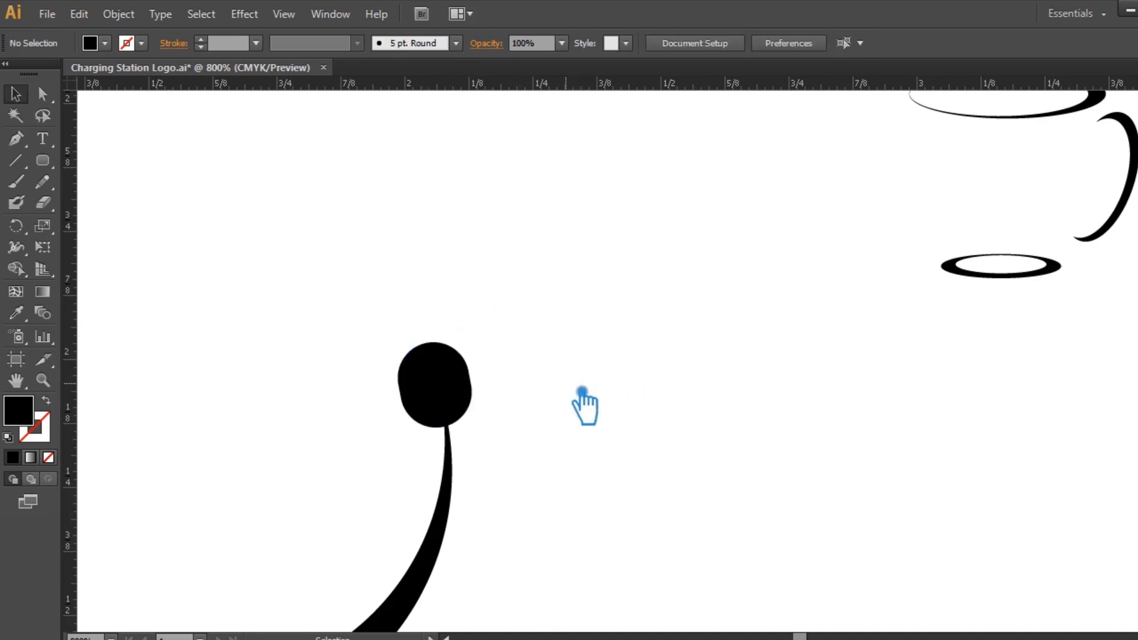
pyautogui.moveTo(65, 172); pyautogui.dragTo(121, 184)
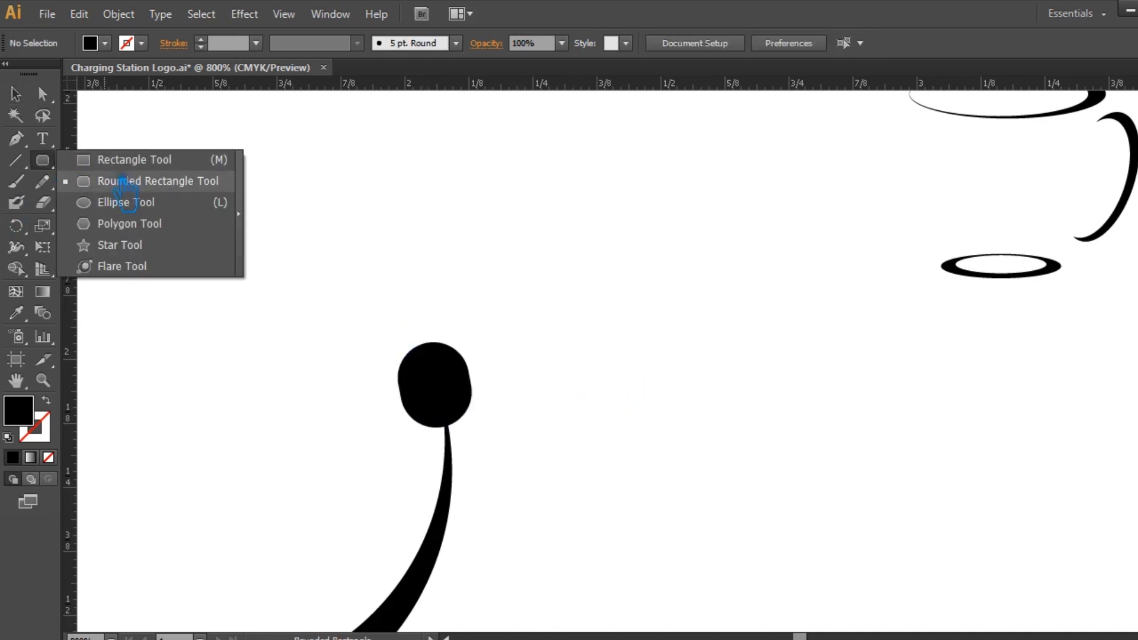
pyautogui.moveTo(357, 250)
pyautogui.mouseDown()
pyautogui.moveTo(380, 332)
pyautogui.moveTo(382, 313)
pyautogui.moveTo(415, 365)
pyautogui.mouseUp()
# Tilt the rounded prong bar onto the oval and add a second prong
pyautogui.press('v')
pyautogui.click(409, 323)
pyautogui.click(382, 305)
pyautogui.moveTo(439, 318)
pyautogui.mouseDown()
pyautogui.moveTo(432, 310)
pyautogui.moveTo(421, 346)
pyautogui.moveTo(454, 340)
pyautogui.mouseUp()
pyautogui.click(482, 313)
pyautogui.click(522, 315)
pyautogui.click(569, 338)
# Unite the plug head and prongs with Pathfinder, then undo to an earlier plug position
pyautogui.moveTo(522, 415); pyautogui.dragTo(343, 287)
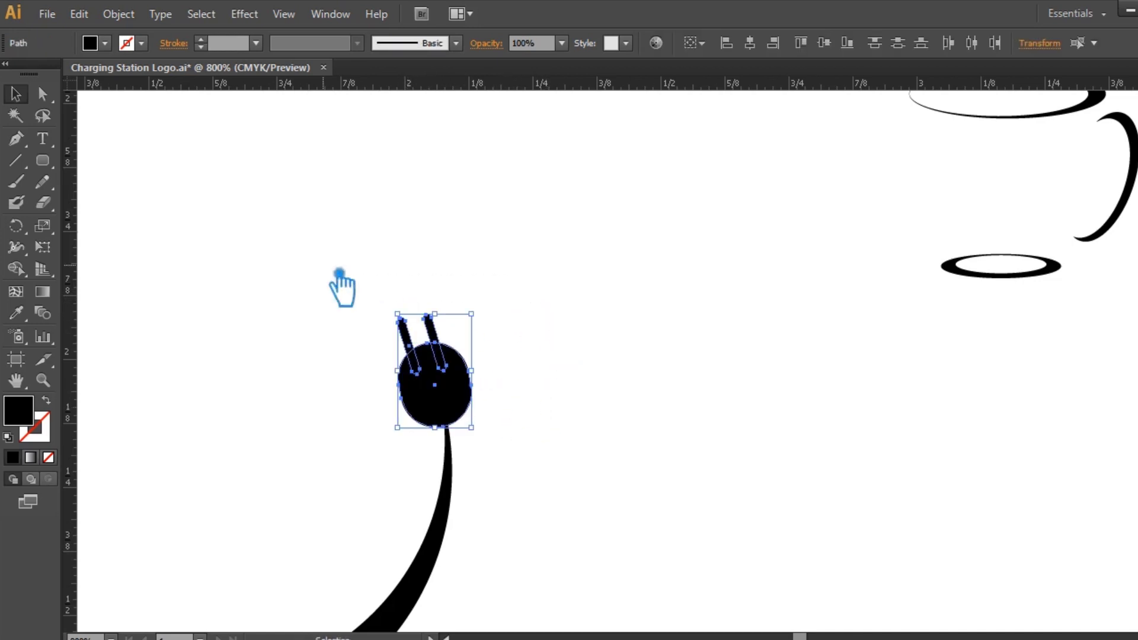
pyautogui.hotkey('shift', 'ctrl', 'F9')
pyautogui.click(986, 352)
pyautogui.hotkey('shift', 'ctrl', 'F9')
pyautogui.click(764, 415)
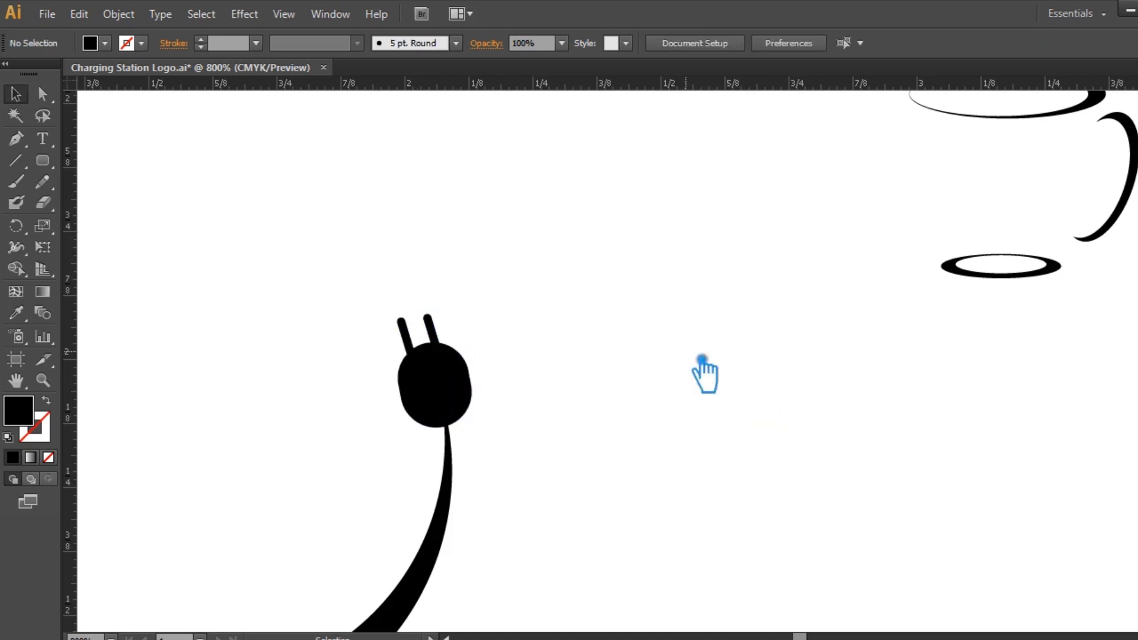
pyautogui.hotkey('ctrl', 'z')
pyautogui.hotkey('ctrl', 'z')
pyautogui.hotkey('ctrl', 'z')
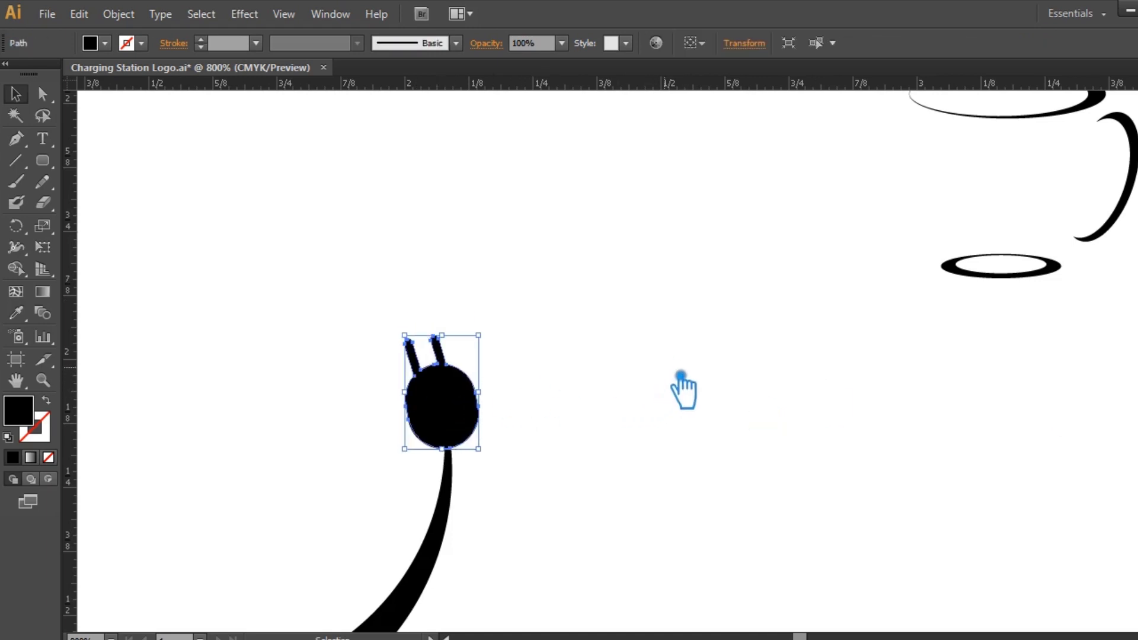
pyautogui.hotkey('ctrl', 'z')
# Merge the plug with the crescent and move the cup down just above the plug
pyautogui.moveTo(544, 447); pyautogui.dragTo(296, 294)
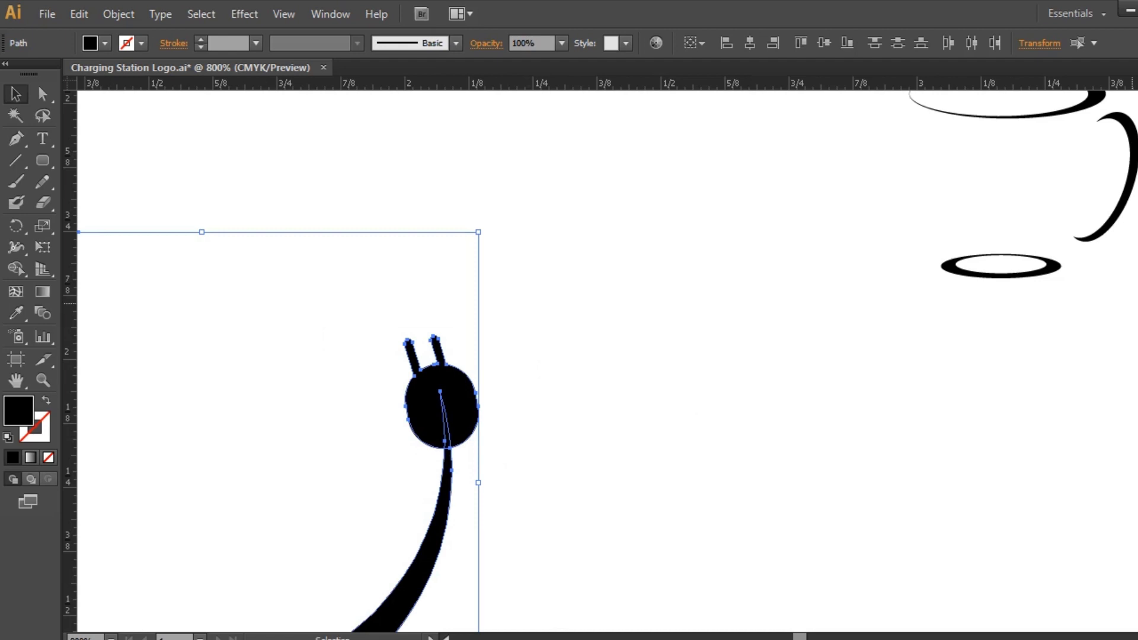
pyautogui.hotkey('ctrl', 'shift', 'F9')
pyautogui.click(752, 338)
pyautogui.moveTo(1058, 274)
pyautogui.mouseDown()
pyautogui.moveTo(427, 329)
pyautogui.moveTo(514, 375)
pyautogui.moveTo(476, 345)
pyautogui.mouseUp()
pyautogui.click(520, 373)
# Move the cup and saucer aside to the right and select the whole plug path
pyautogui.click(686, 327)
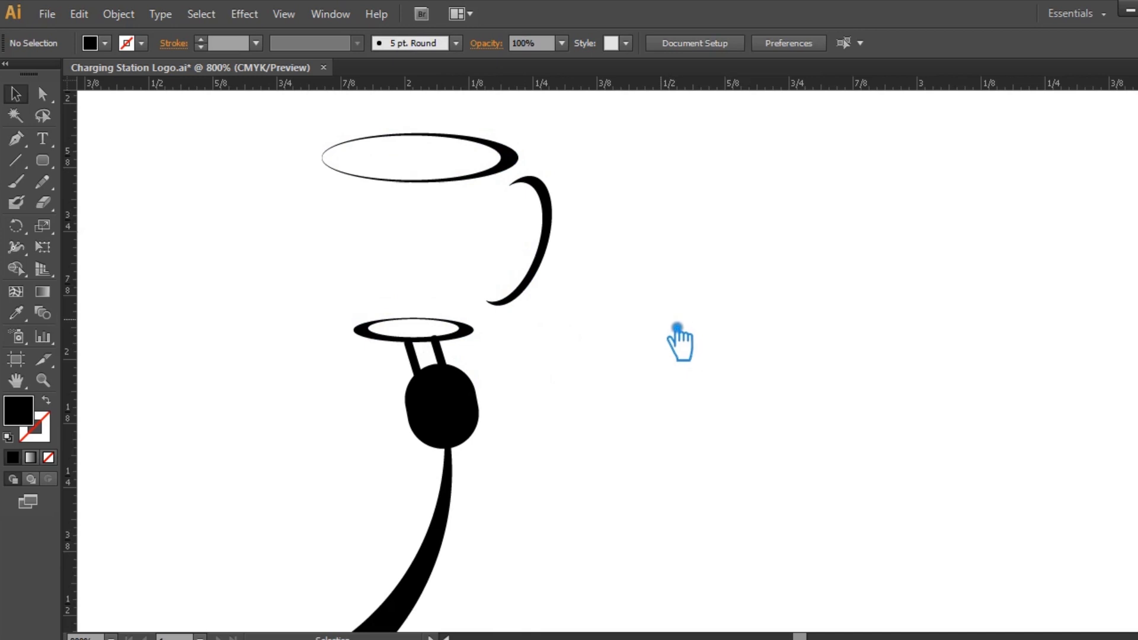
pyautogui.hotkey('ctrl', '-')
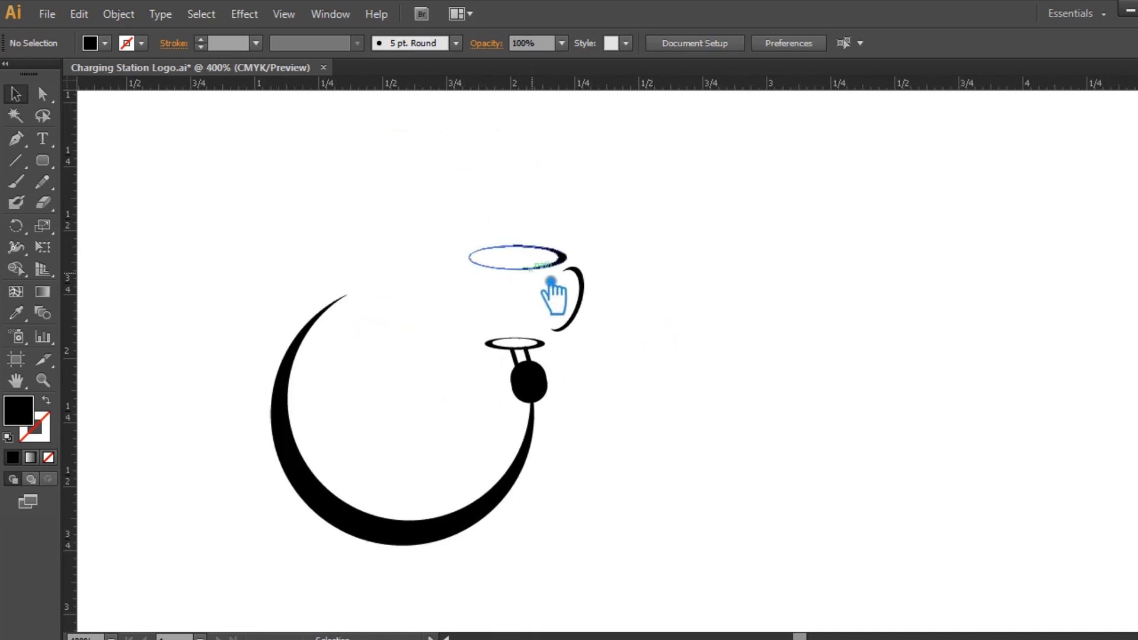
pyautogui.moveTo(542, 287); pyautogui.dragTo(835, 255)
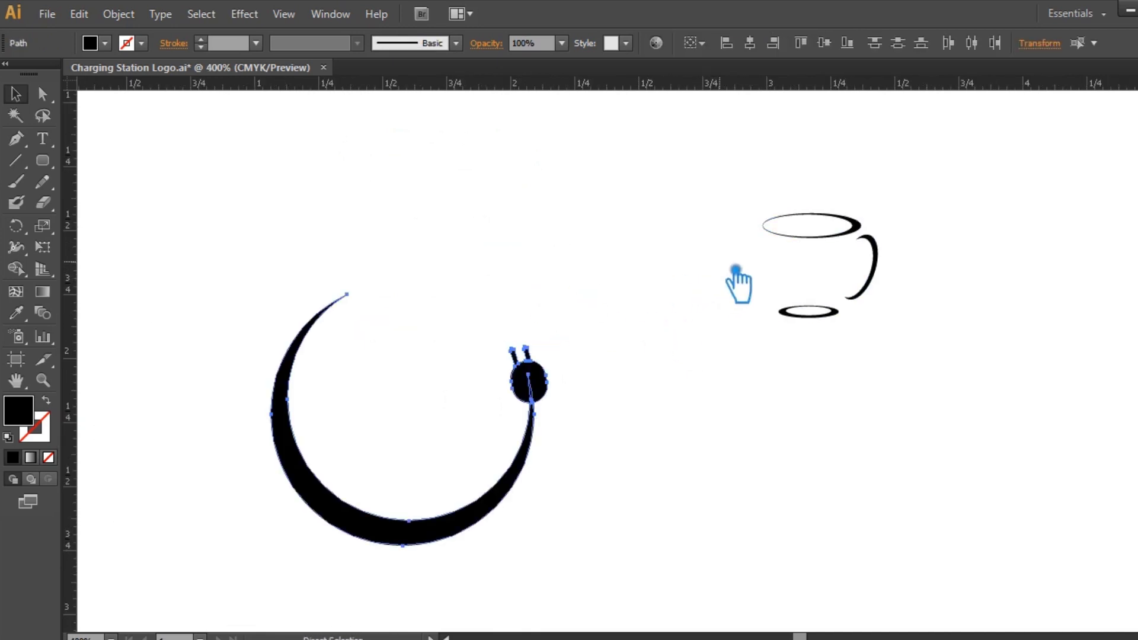
pyautogui.click(670, 268)
pyautogui.hotkey('ctrl', '+')
pyautogui.press('a')
pyautogui.moveTo(344, 244); pyautogui.dragTo(474, 363)
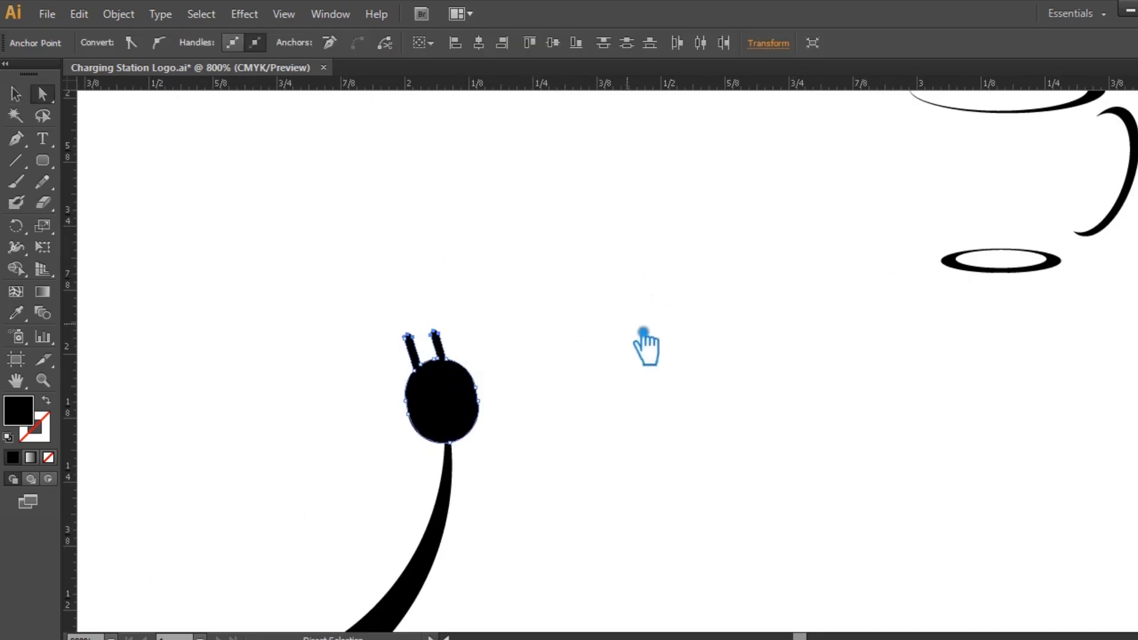
pyautogui.click(589, 336)
pyautogui.click(476, 422)
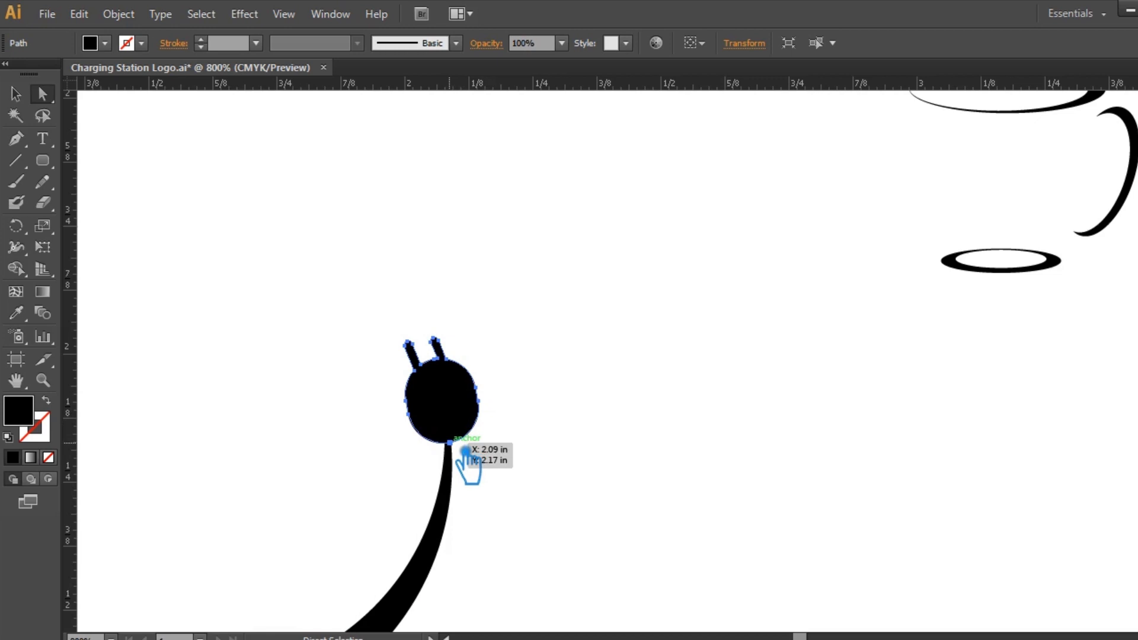
# Scale the plug down from its corner and nudge it slightly lower
pyautogui.press('v')
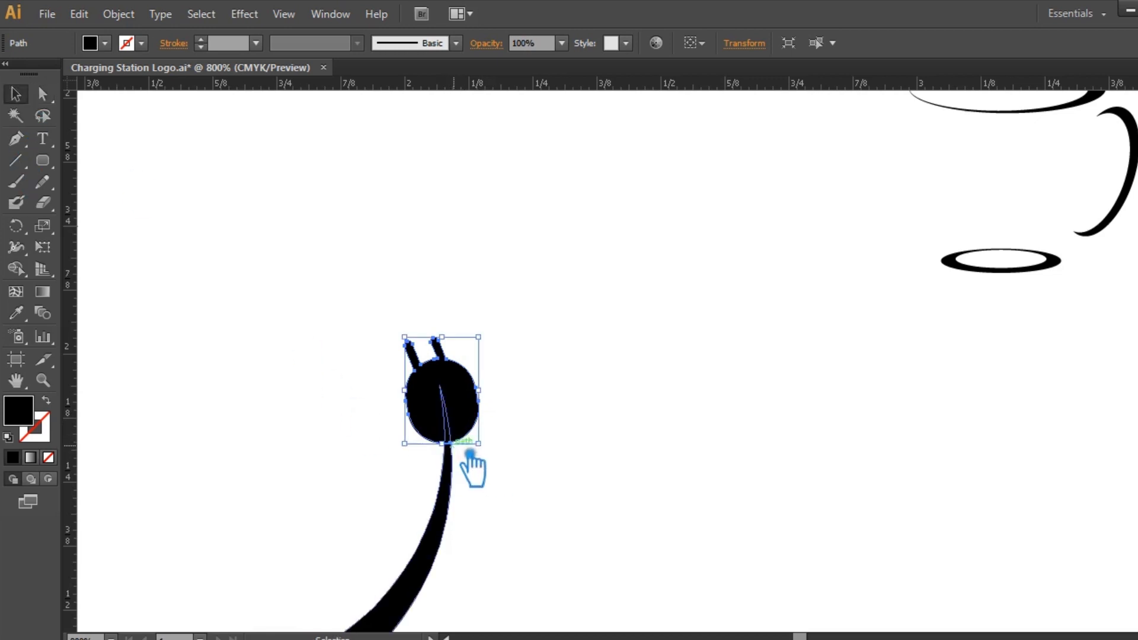
pyautogui.moveTo(478, 443); pyautogui.dragTo(459, 432)
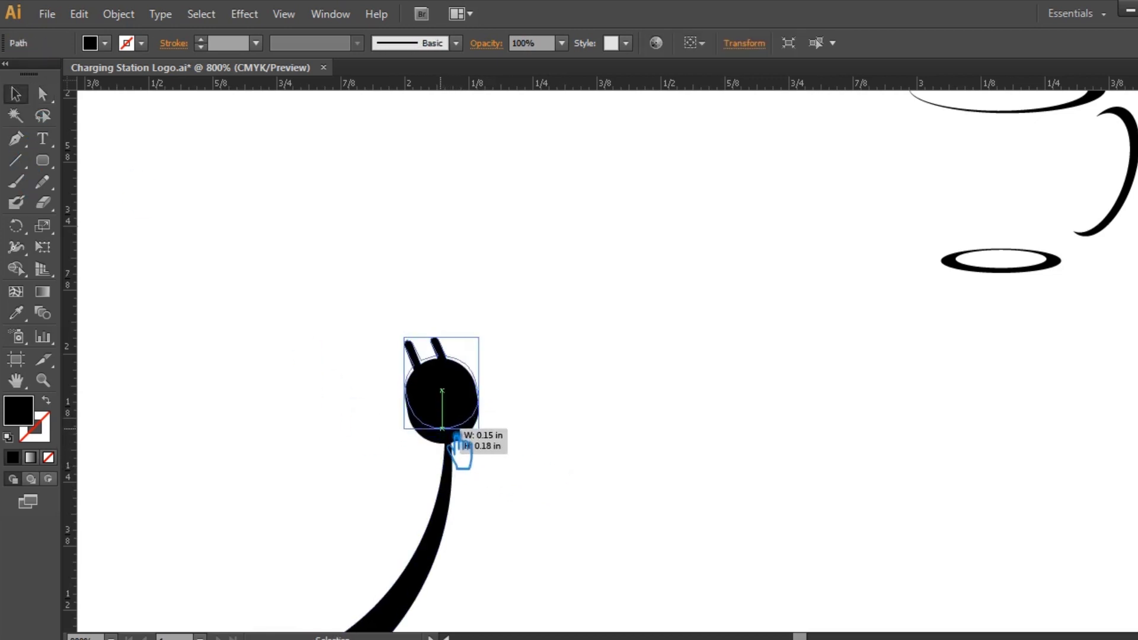
pyautogui.click(594, 418)
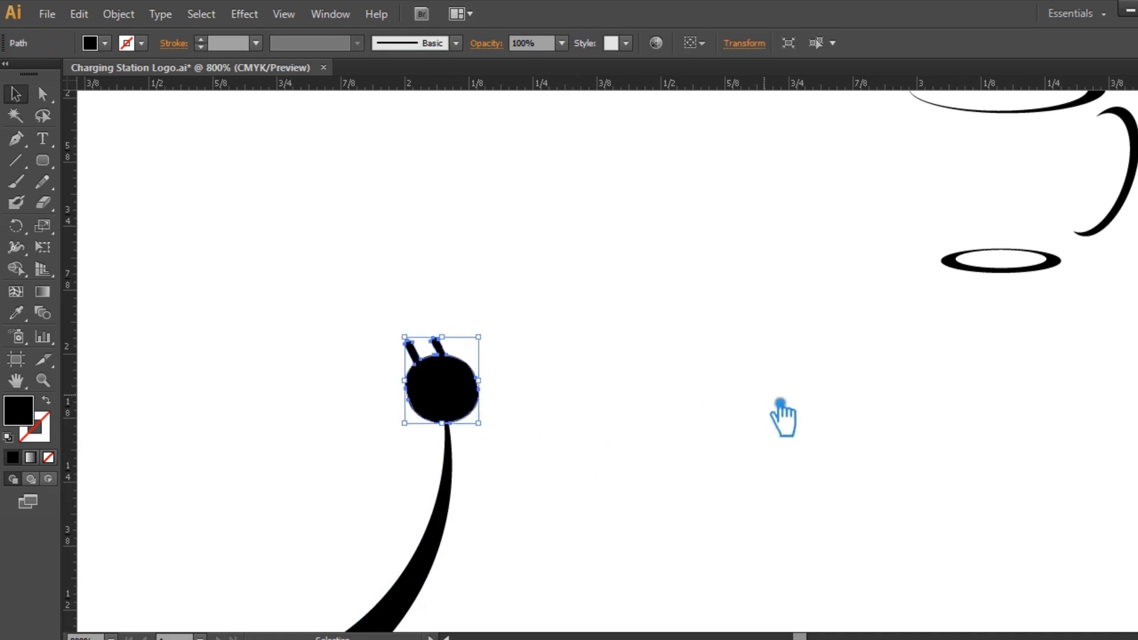
pyautogui.moveTo(457, 386); pyautogui.dragTo(459, 397)
pyautogui.click(585, 391)
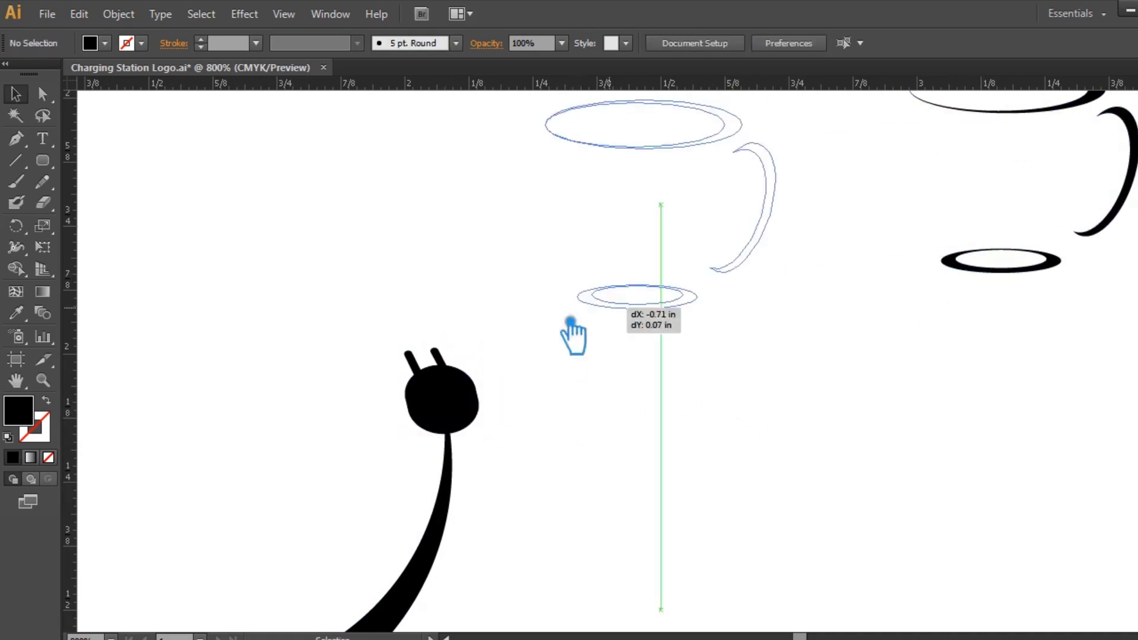
# Drag the cup back left over the plug and centre it on the plug
pyautogui.moveTo(976, 282); pyautogui.dragTo(403, 354)
pyautogui.click(658, 237)
pyautogui.moveTo(480, 360); pyautogui.dragTo(473, 359)
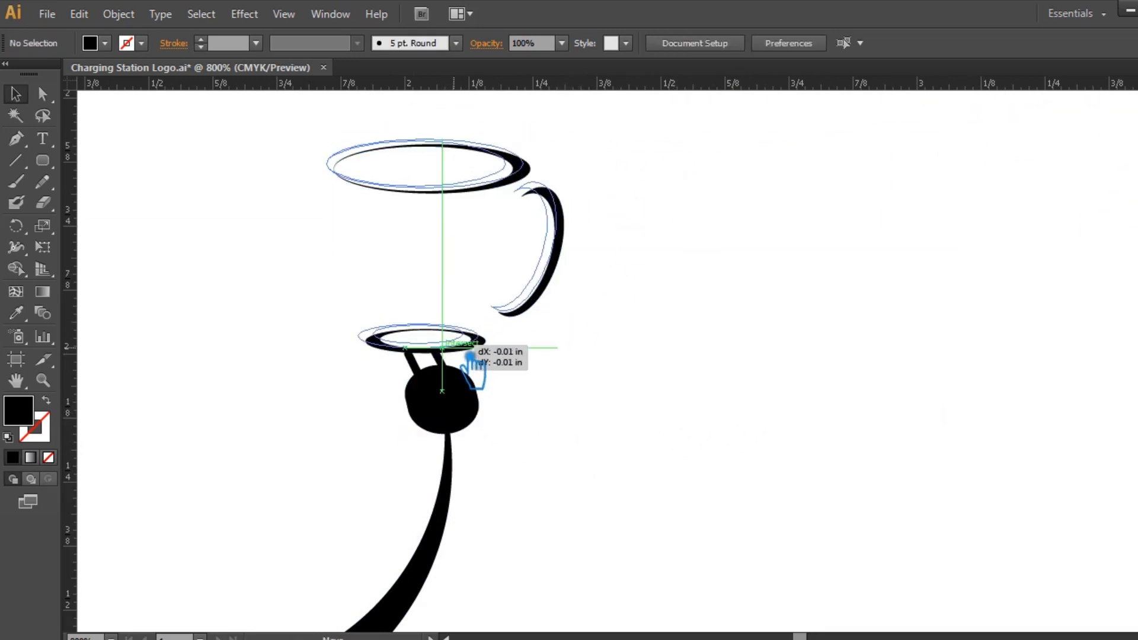
pyautogui.click(640, 326)
pyautogui.click(474, 408)
pyautogui.click(630, 320)
pyautogui.hotkey('ctrl', '=')
# Pull the plug's left and right curve segments inward for a rounded rectangular body
pyautogui.hscroll(-5, 620, 332)
pyautogui.click(620, 368)
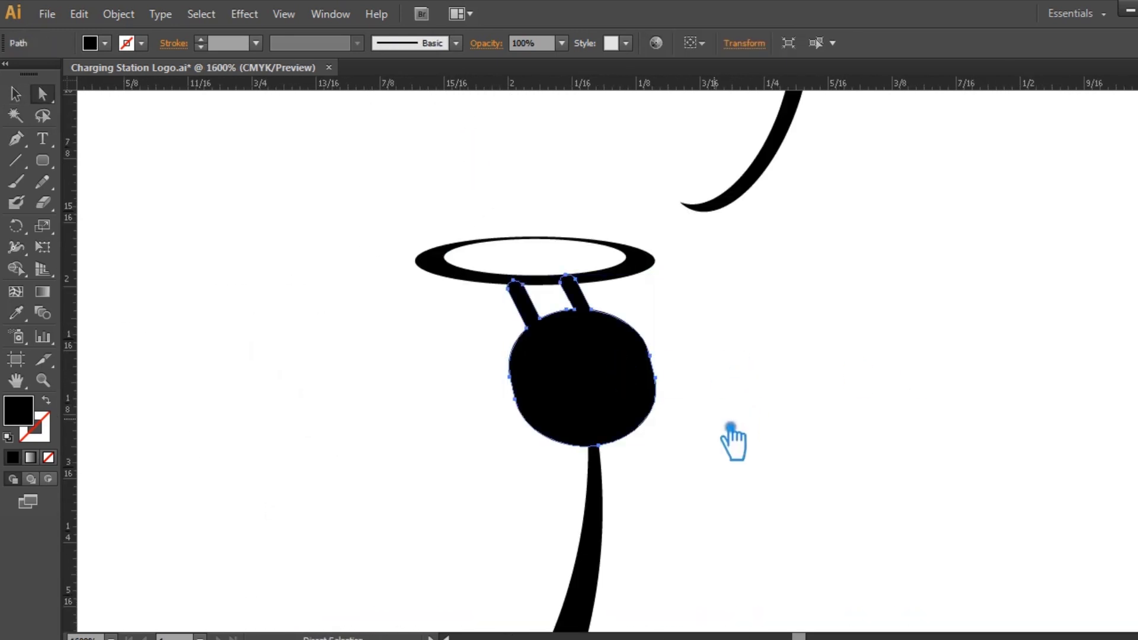
pyautogui.press('a')
pyautogui.moveTo(667, 390)
pyautogui.mouseDown()
pyautogui.moveTo(654, 383)
pyautogui.moveTo(657, 392)
pyautogui.mouseUp()
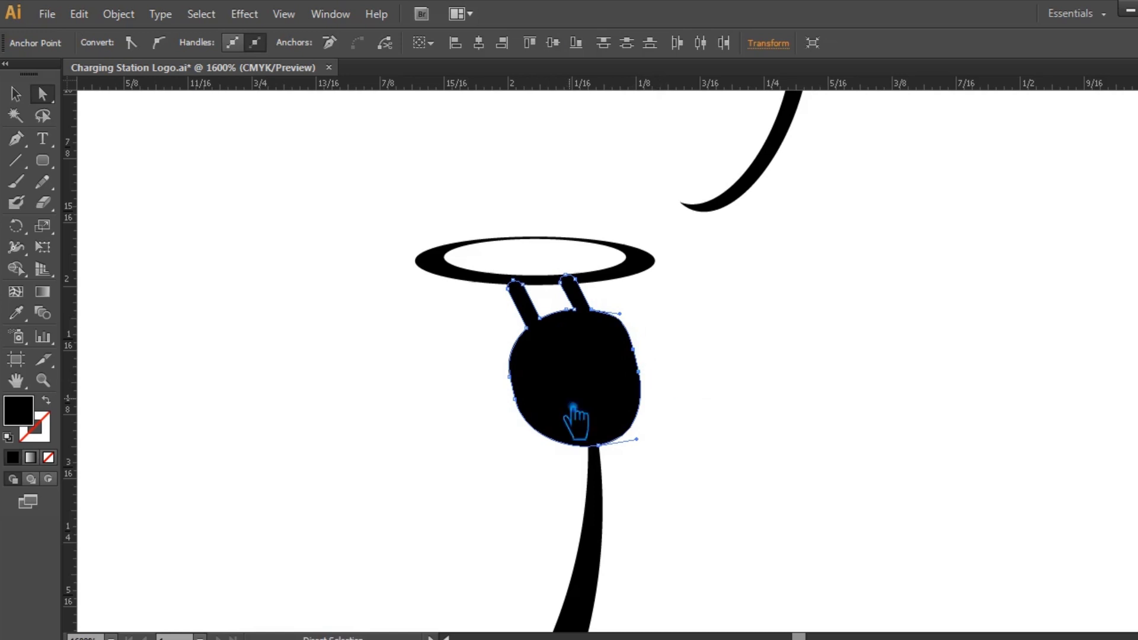
pyautogui.moveTo(535, 419); pyautogui.dragTo(548, 415)
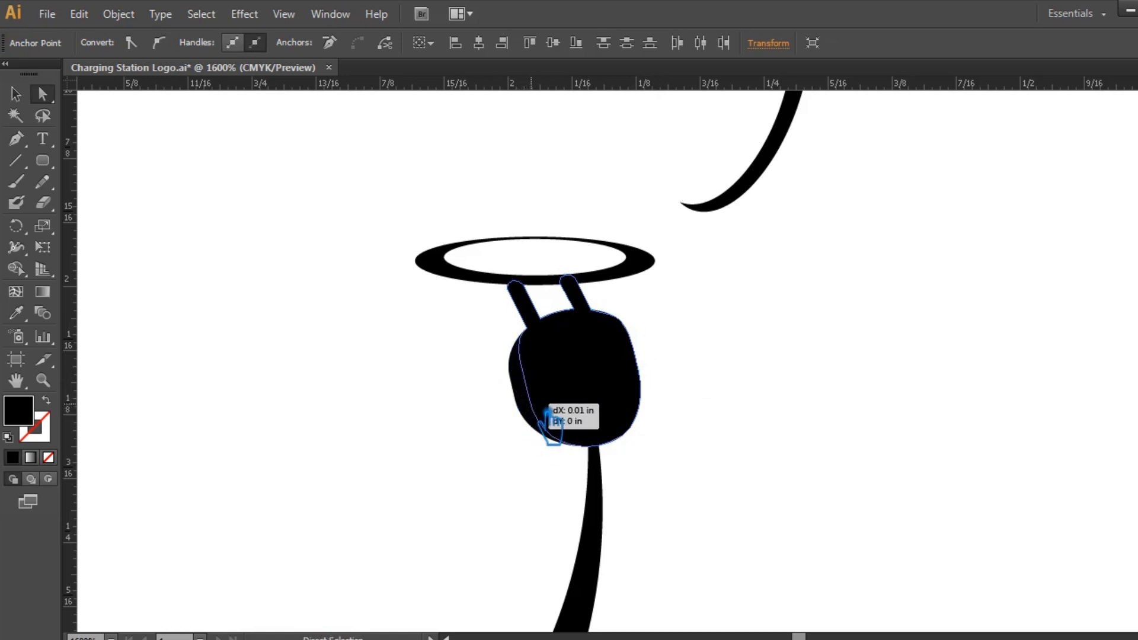
pyautogui.click(833, 403)
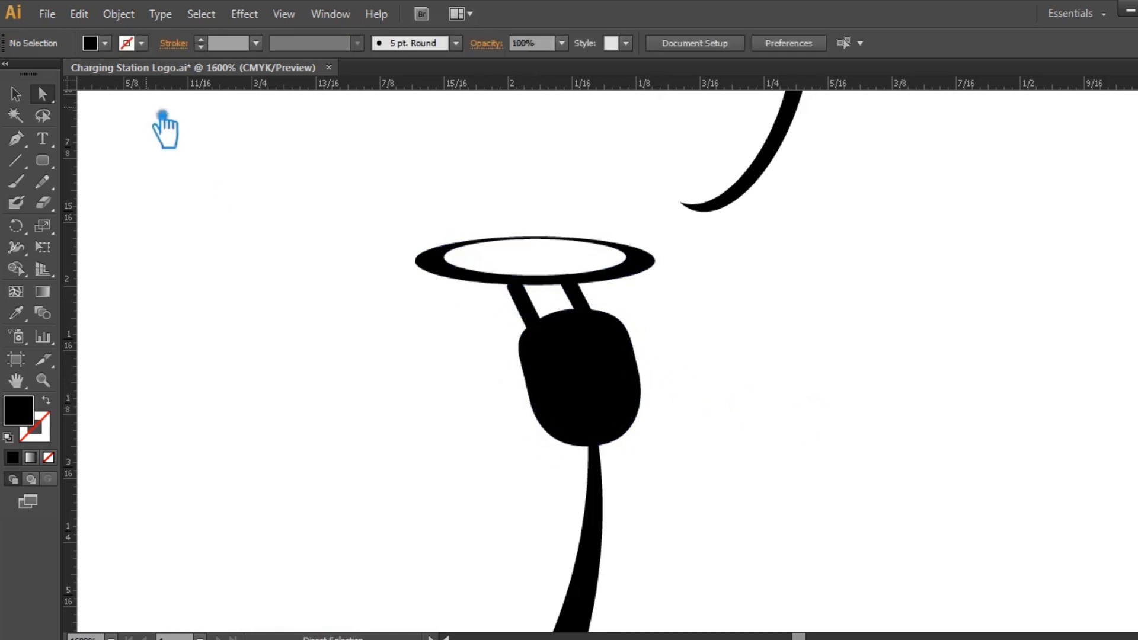
# Move the cup down onto the prongs and rotate it slightly to level its base
pyautogui.moveTo(481, 284); pyautogui.dragTo(486, 293)
pyautogui.click(640, 298)
pyautogui.moveTo(640, 293); pyautogui.dragTo(638, 278)
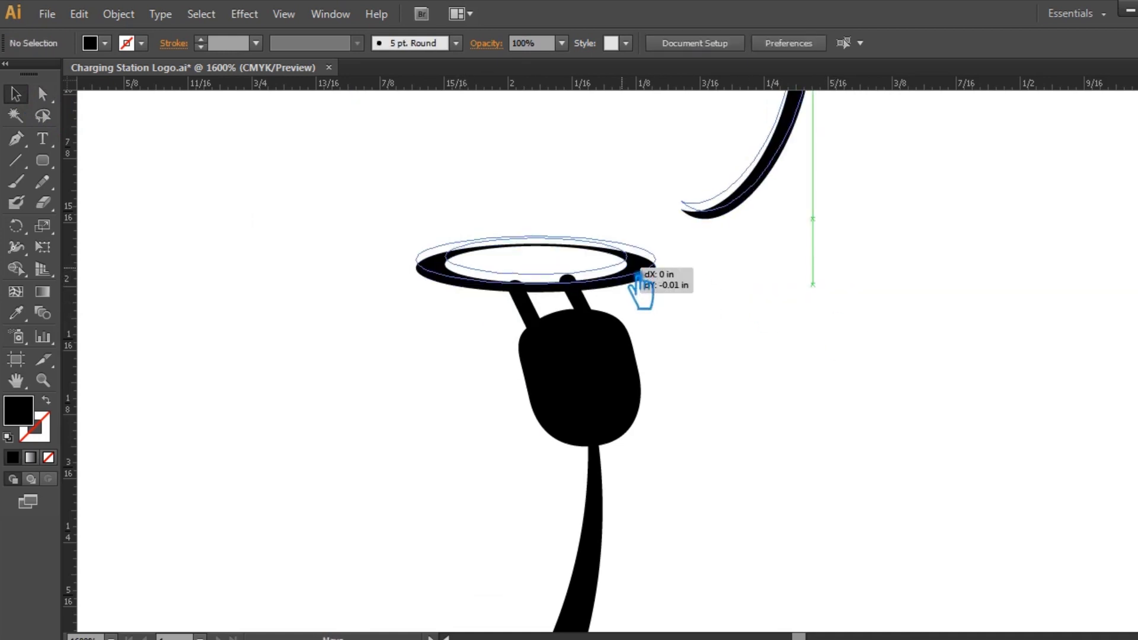
pyautogui.click(744, 323)
pyautogui.hotkey('ctrl', 'z')
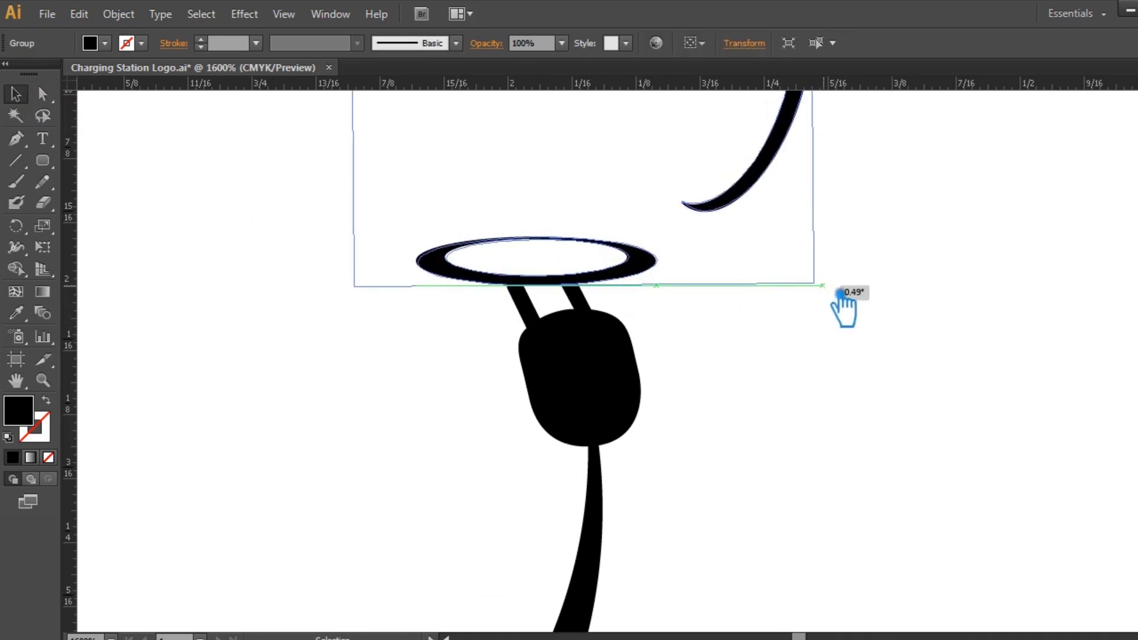
pyautogui.click(903, 321)
pyautogui.moveTo(664, 286); pyautogui.dragTo(643, 287)
pyautogui.click(711, 329)
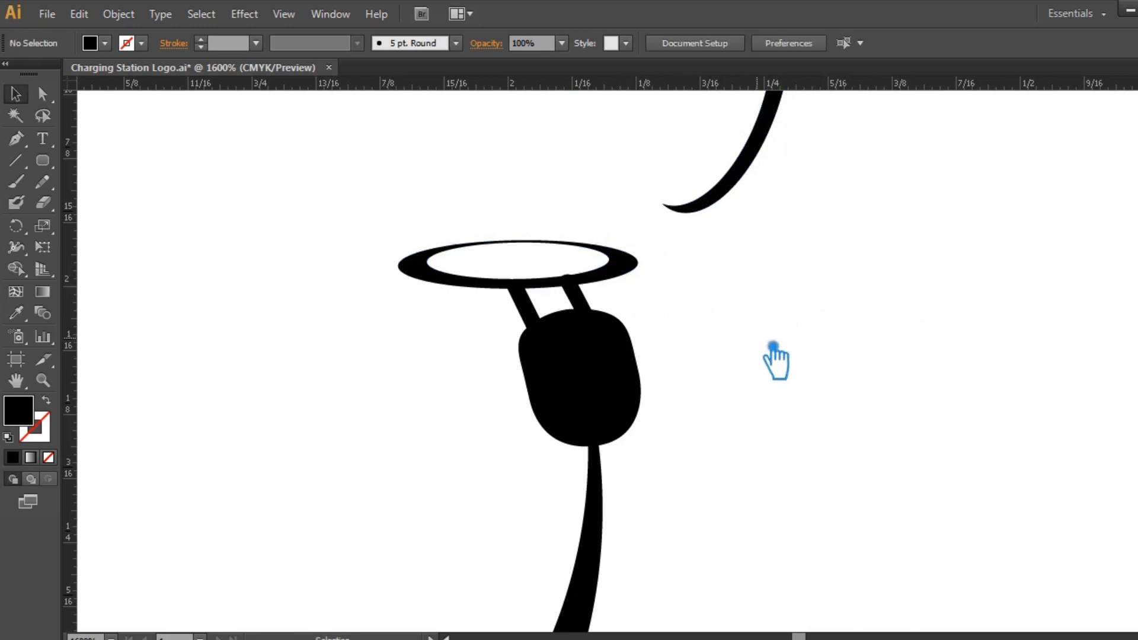
pyautogui.hotkey('ctrl', '-')
pyautogui.hotkey('ctrl', '-')
pyautogui.hotkey('ctrl', '-')
pyautogui.click(521, 433)
pyautogui.rightClick(503, 451)
# Reflect the C-shaped arc and move it up to meet the cup's rim
pyautogui.click(778, 374)
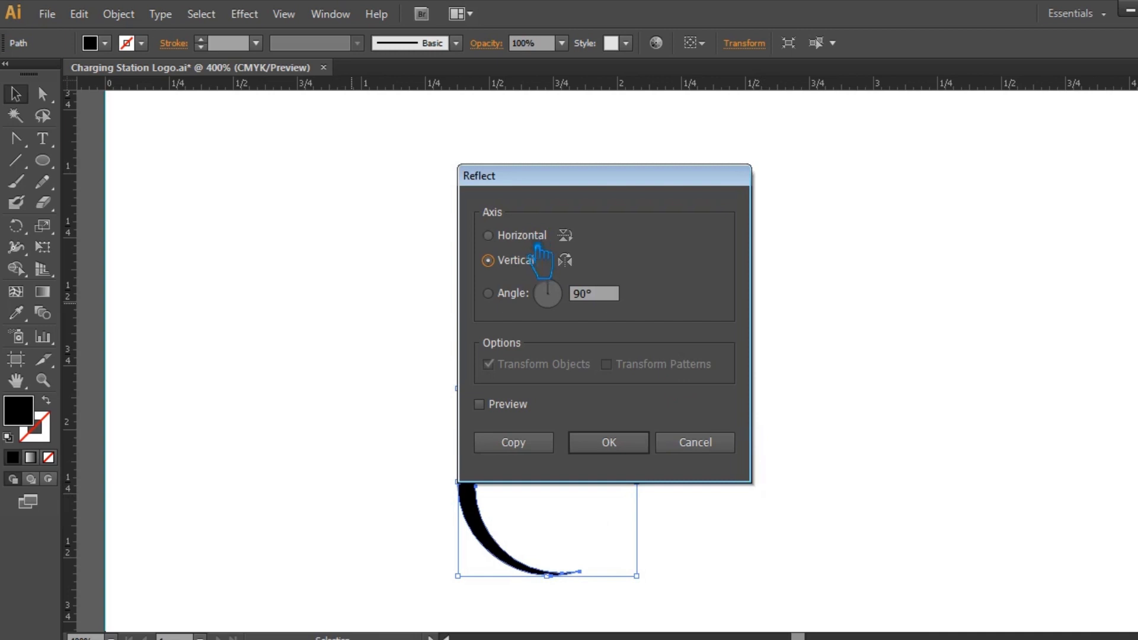
pyautogui.click(602, 441)
pyautogui.click(749, 468)
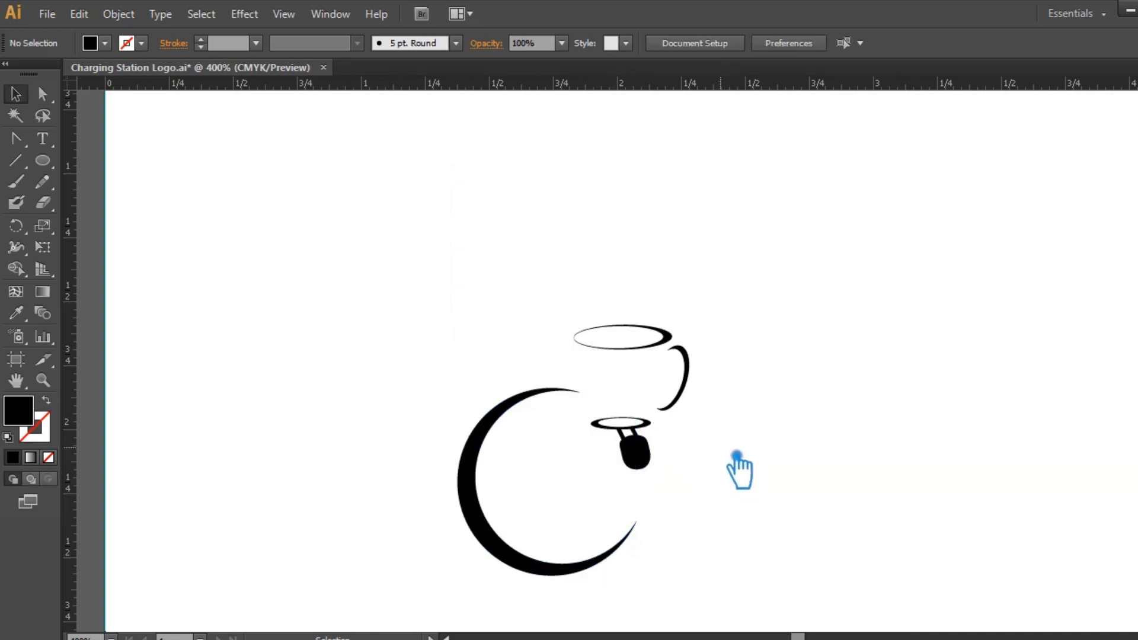
pyautogui.moveTo(507, 568); pyautogui.dragTo(508, 514)
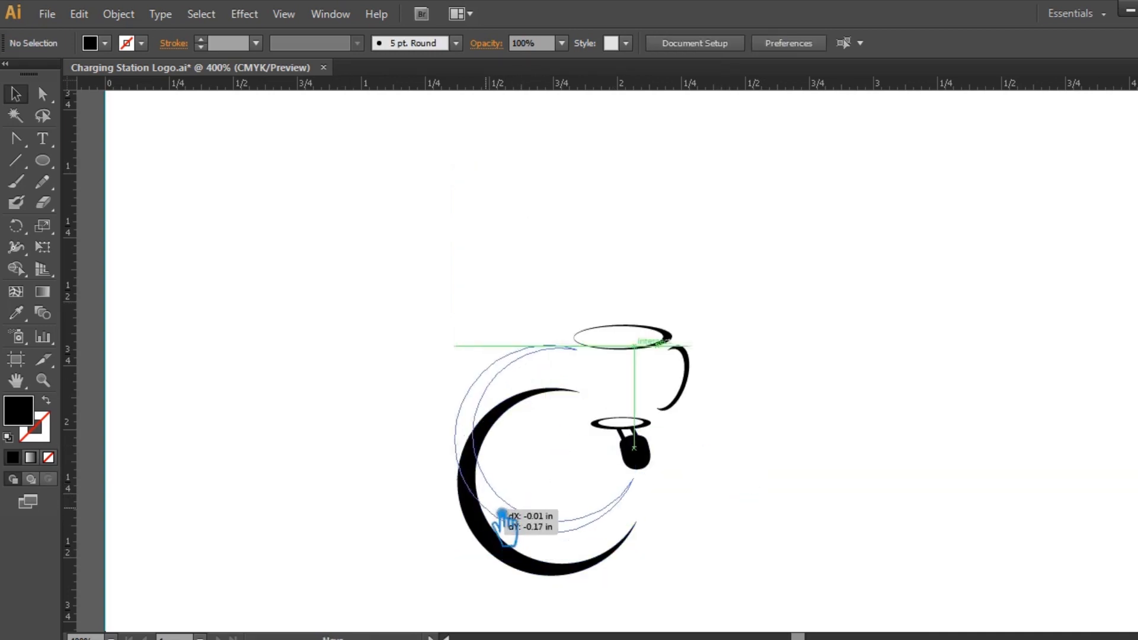
pyautogui.click(786, 412)
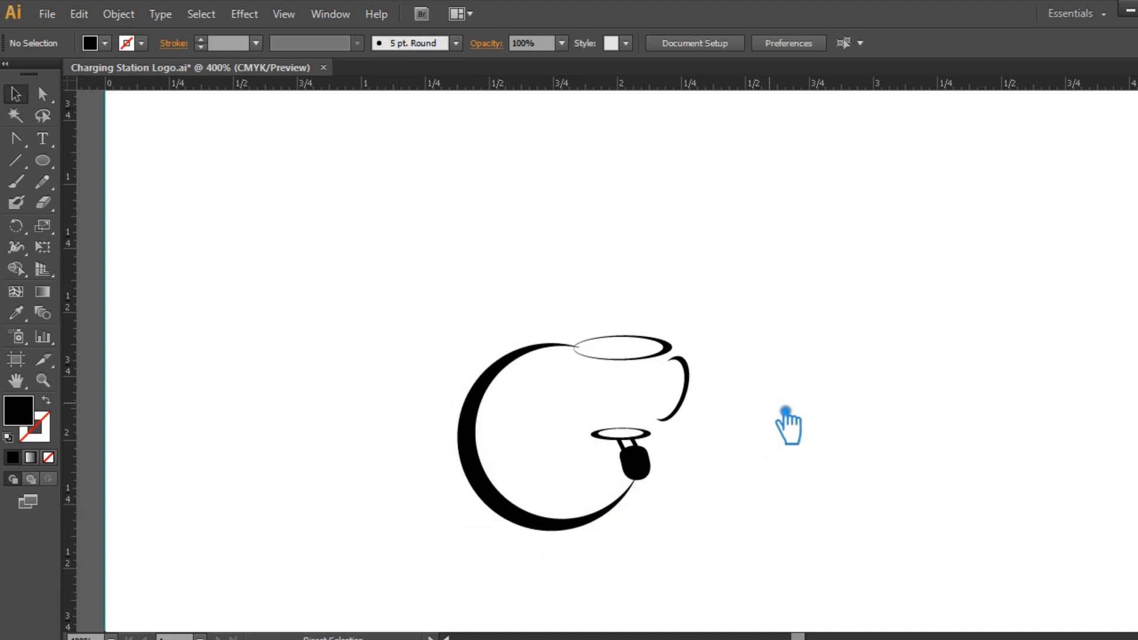
# Rotate the arc from a corner handle so its end meets the rim
pyautogui.hotkey('ctrl', '+')
pyautogui.click(507, 308)
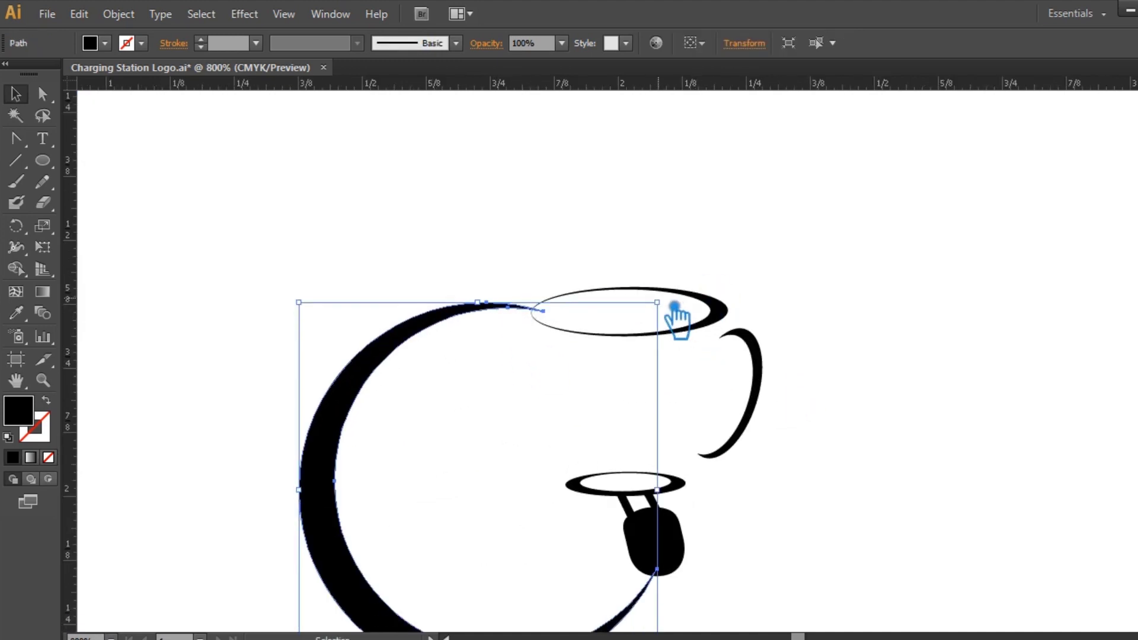
pyautogui.moveTo(307, 310); pyautogui.dragTo(300, 317)
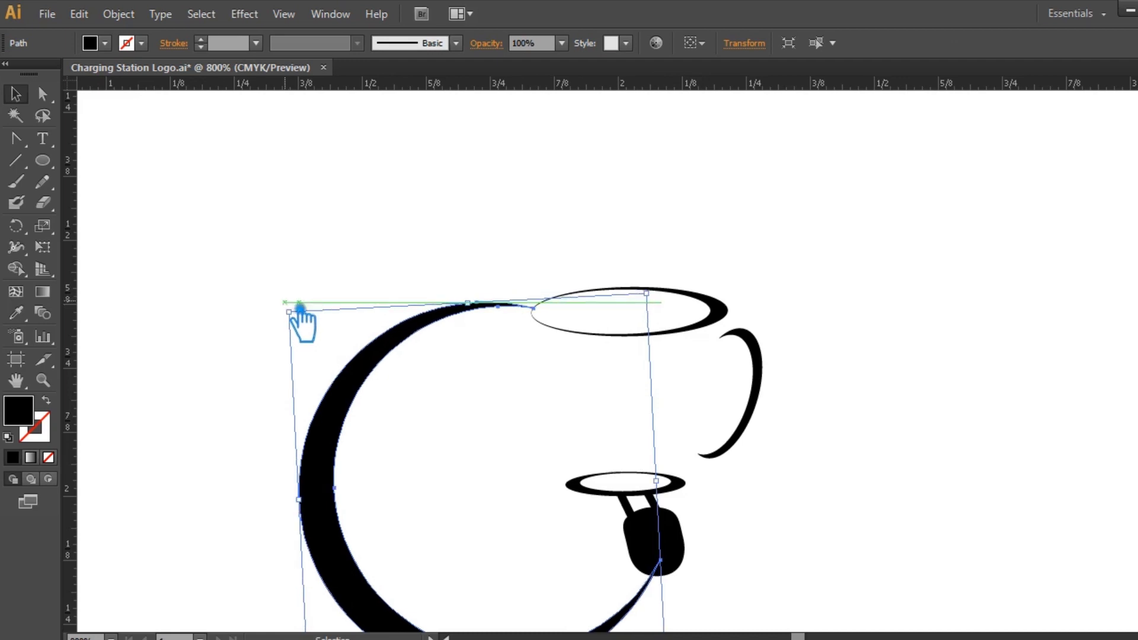
pyautogui.click(274, 282)
pyautogui.scroll(-3, 846, 409)
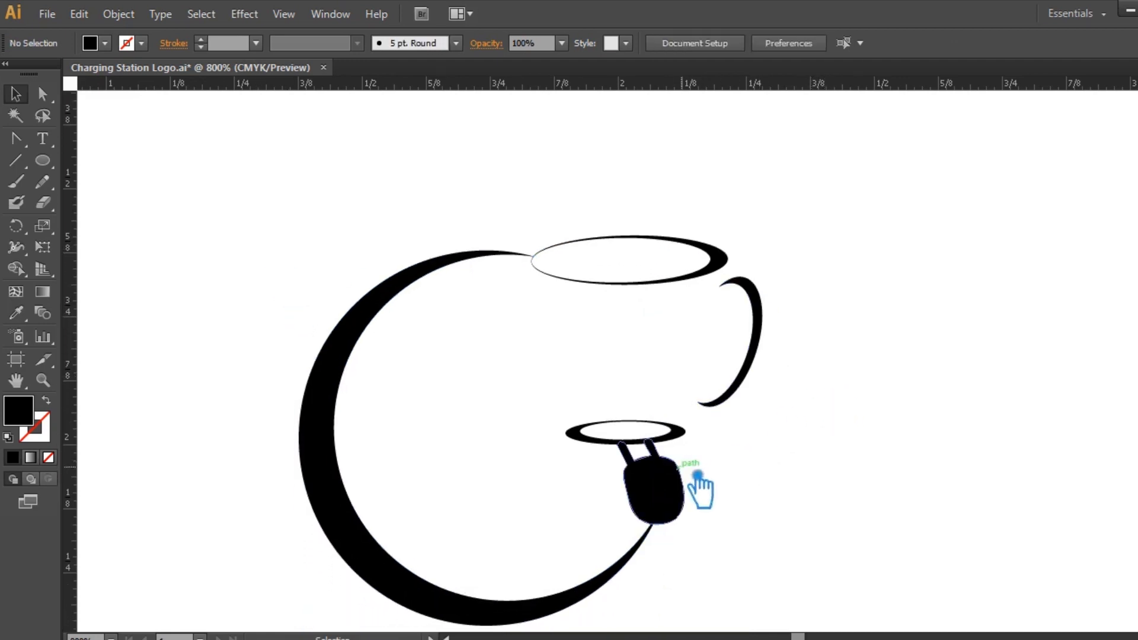
pyautogui.click(683, 496)
# Reflect the plug left-to-right
pyautogui.rightClick(685, 487)
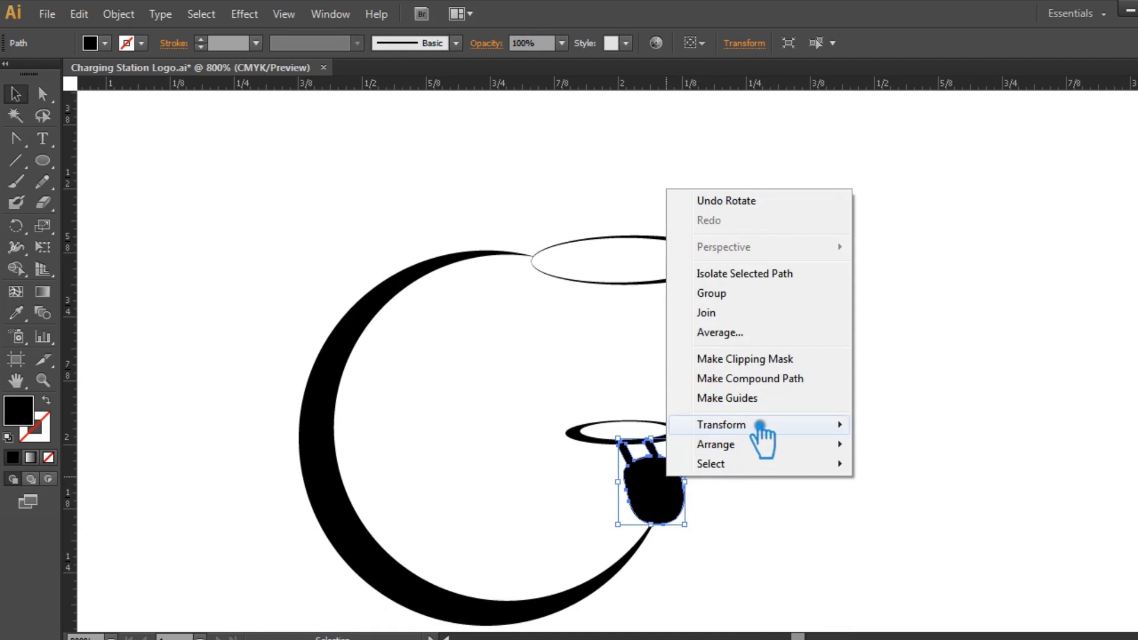
pyautogui.click(896, 491)
pyautogui.click(623, 443)
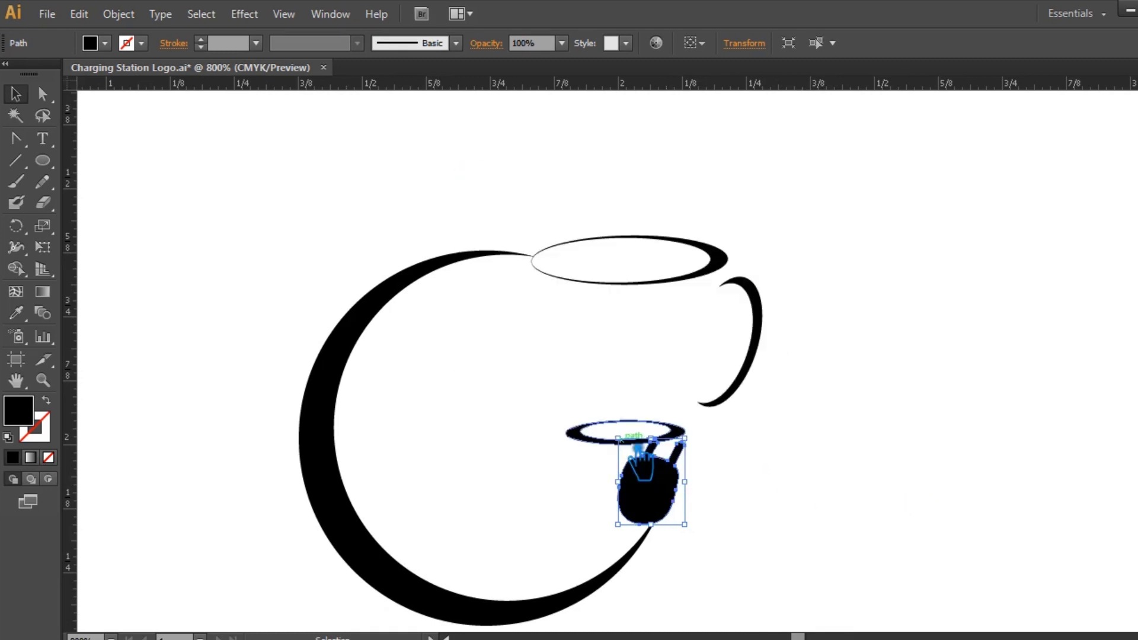
pyautogui.click(892, 455)
# Ungroup the cup group into its separate parts
pyautogui.click(732, 275)
pyautogui.click(922, 295)
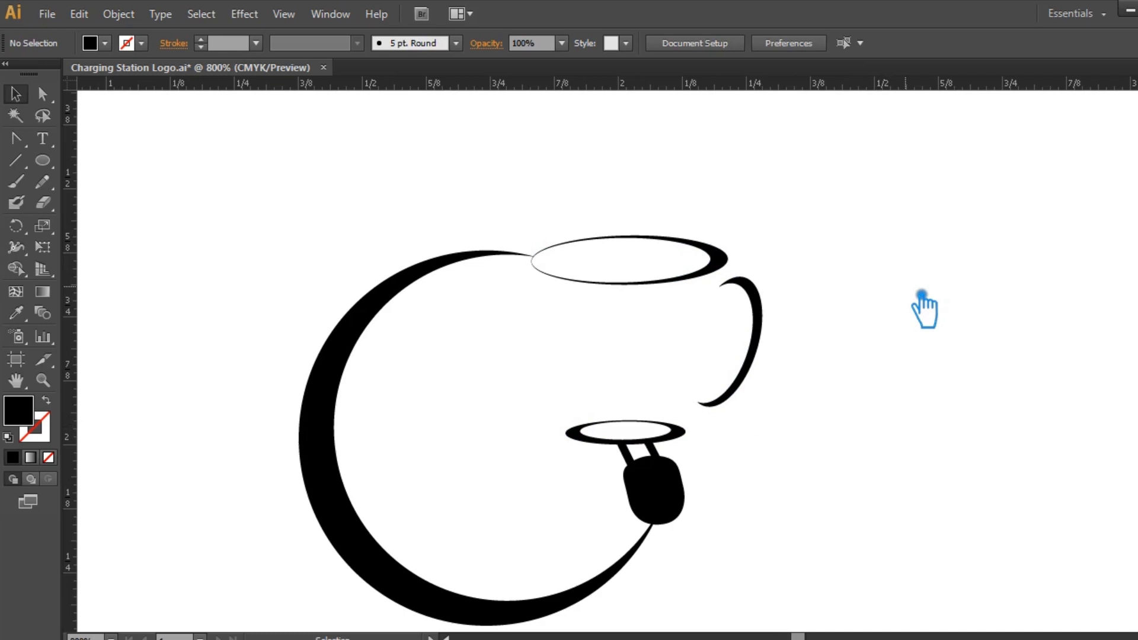
pyautogui.scroll(2, 918, 309)
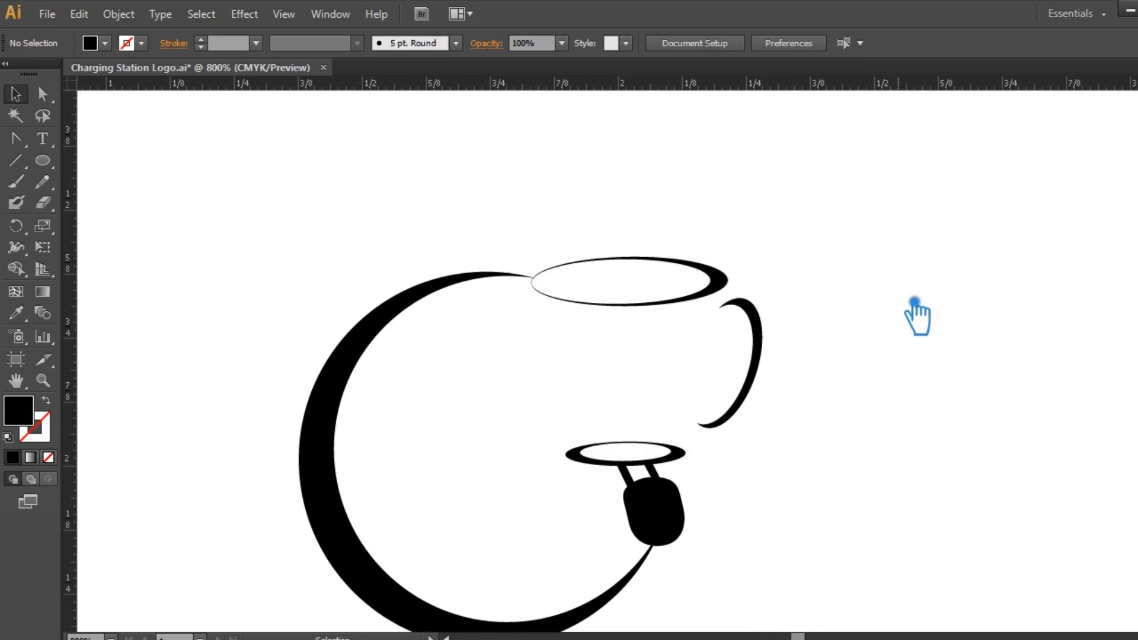
pyautogui.scroll(1, 916, 314)
pyautogui.rightClick(722, 286)
pyautogui.click(771, 389)
# Reflect the cup's top rim ellipse on the vertical axis so its thick side meets the arc
pyautogui.click(796, 330)
pyautogui.rightClick(725, 289)
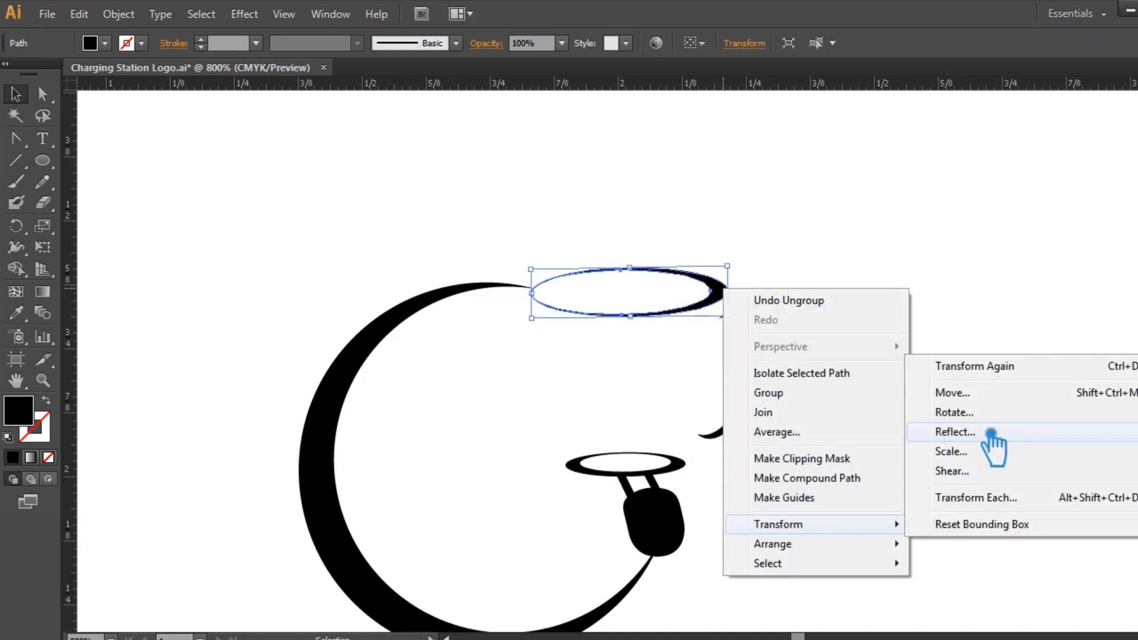
pyautogui.click(954, 432)
pyautogui.click(520, 264)
pyautogui.click(592, 439)
pyautogui.click(846, 326)
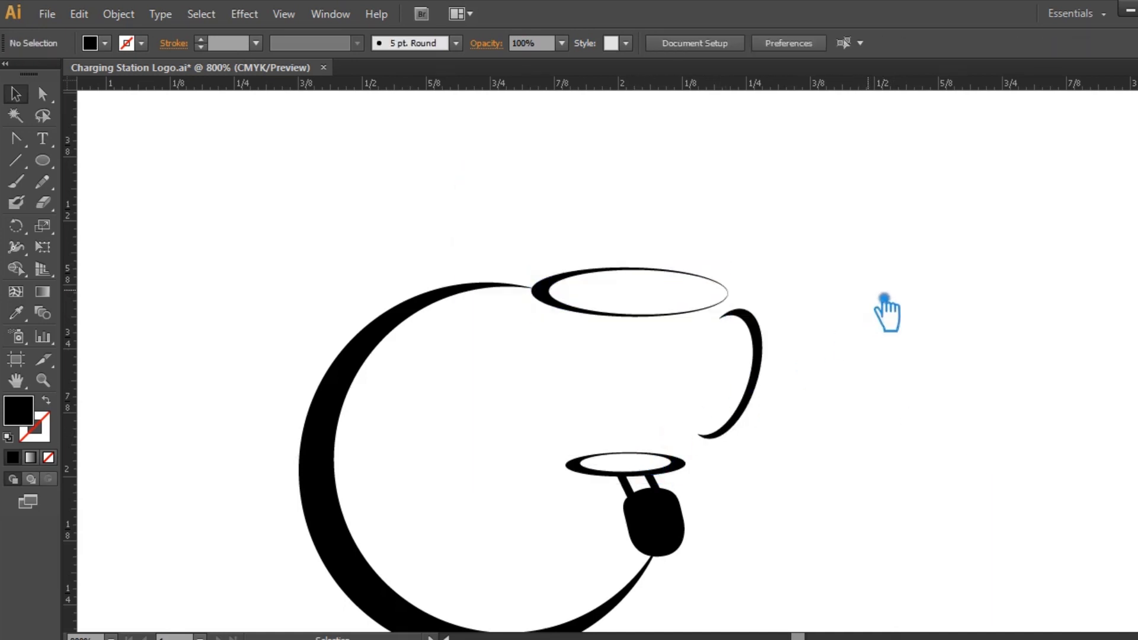
pyautogui.click(550, 290)
pyautogui.click(1008, 249)
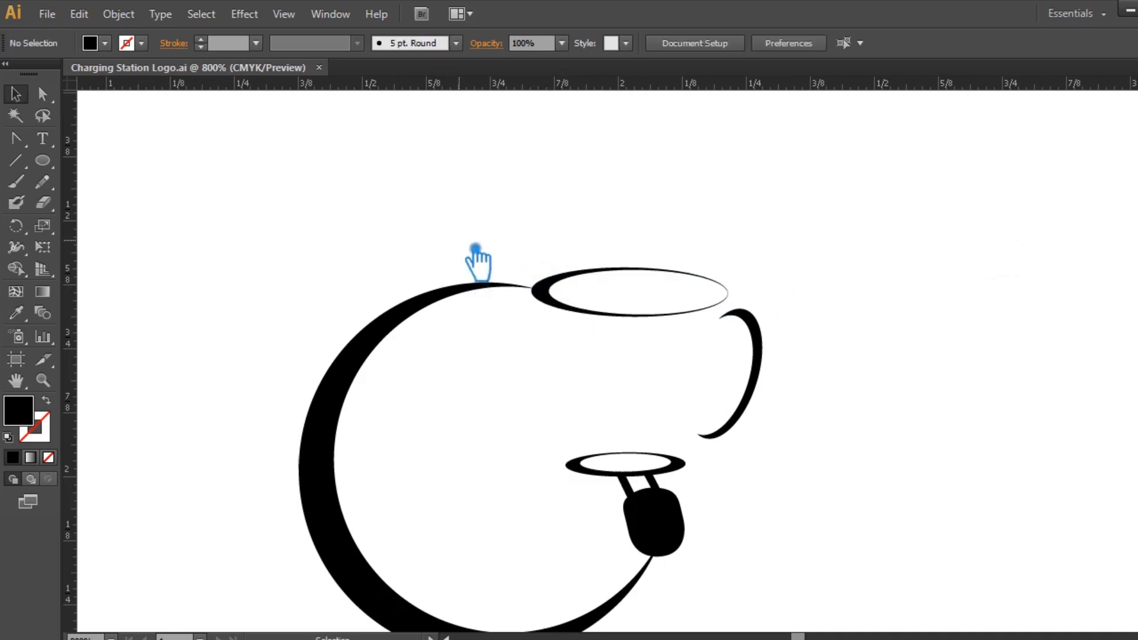
# Shift the C-shaped arc slightly down into position
pyautogui.click(480, 283)
pyautogui.click(695, 342)
pyautogui.moveTo(432, 330); pyautogui.dragTo(413, 343)
pyautogui.click(945, 399)
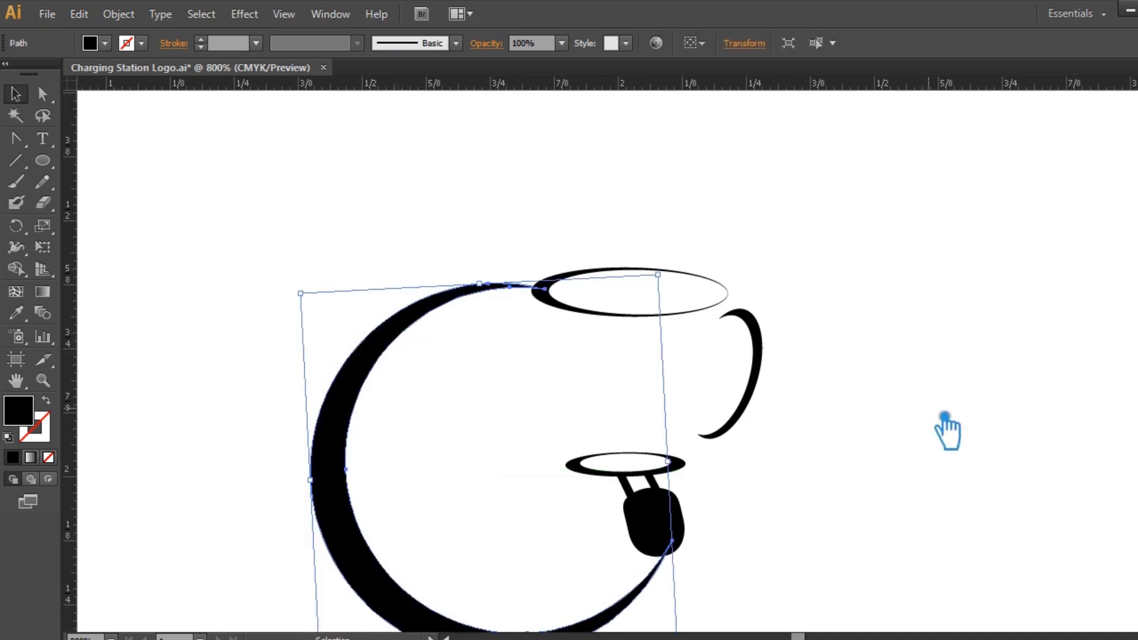
pyautogui.click(930, 426)
# Unite the C body and top rim ellipse in Pathfinder, then zoom in to 1200%
pyautogui.click(426, 311)
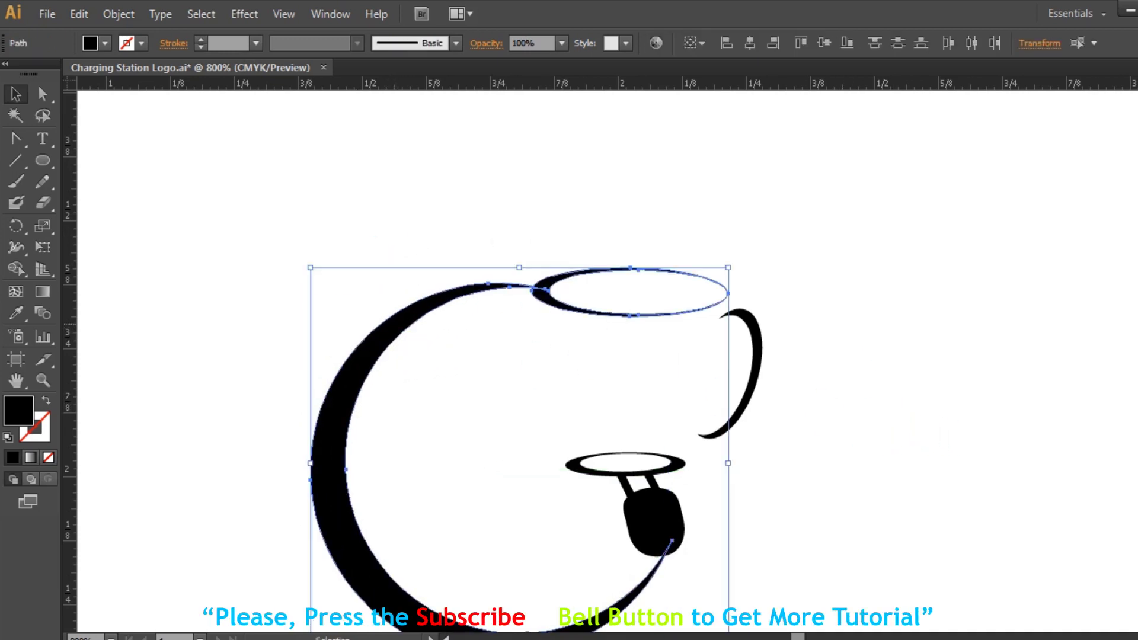
pyautogui.click(1018, 396)
pyautogui.click(812, 508)
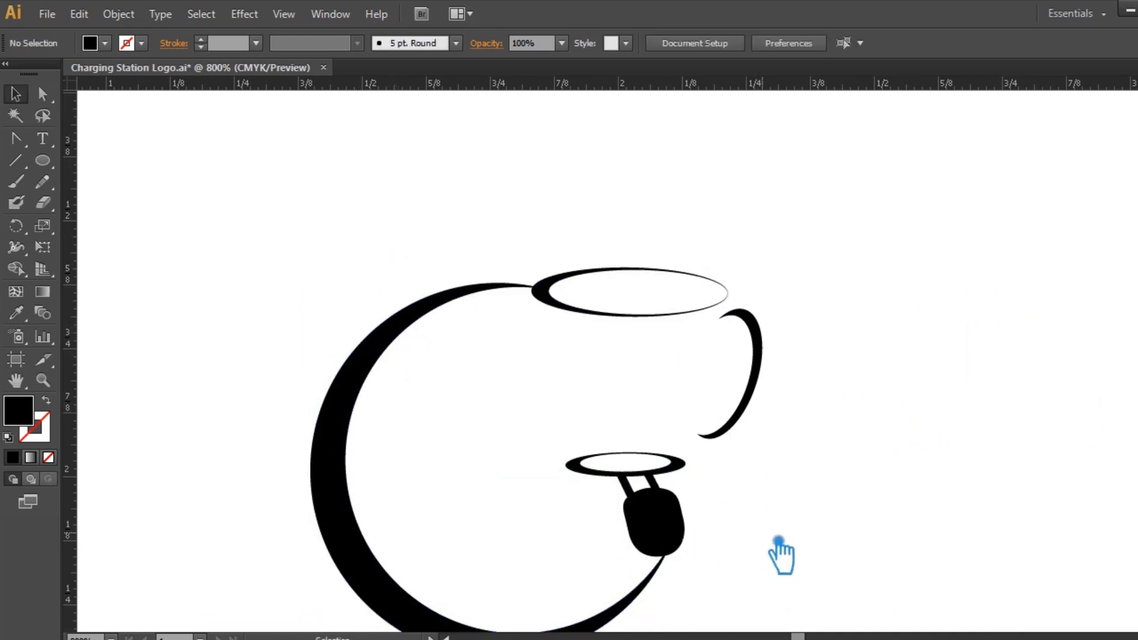
pyautogui.scroll(-2, 779, 556)
pyautogui.hotkey('ctrl', '+')
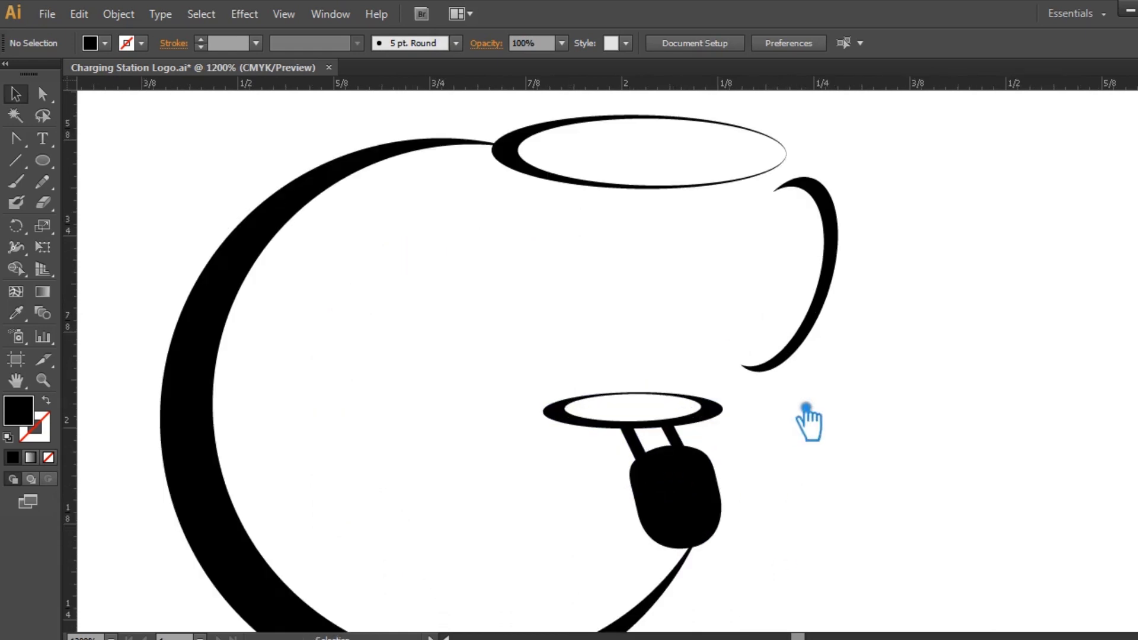
pyautogui.hscroll(3, 807, 422)
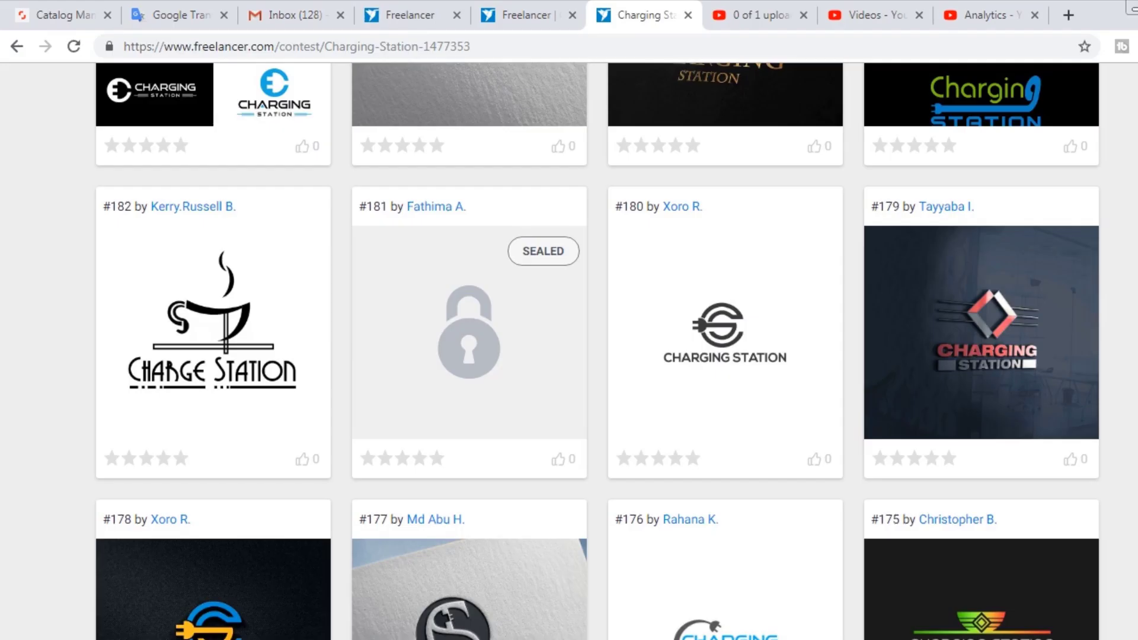
pyautogui.scroll(7, 435, 460)
pyautogui.scroll(7, 436, 460)
pyautogui.scroll(7, 439, 453)
pyautogui.scroll(3, 439, 454)
pyautogui.click(109, 171)
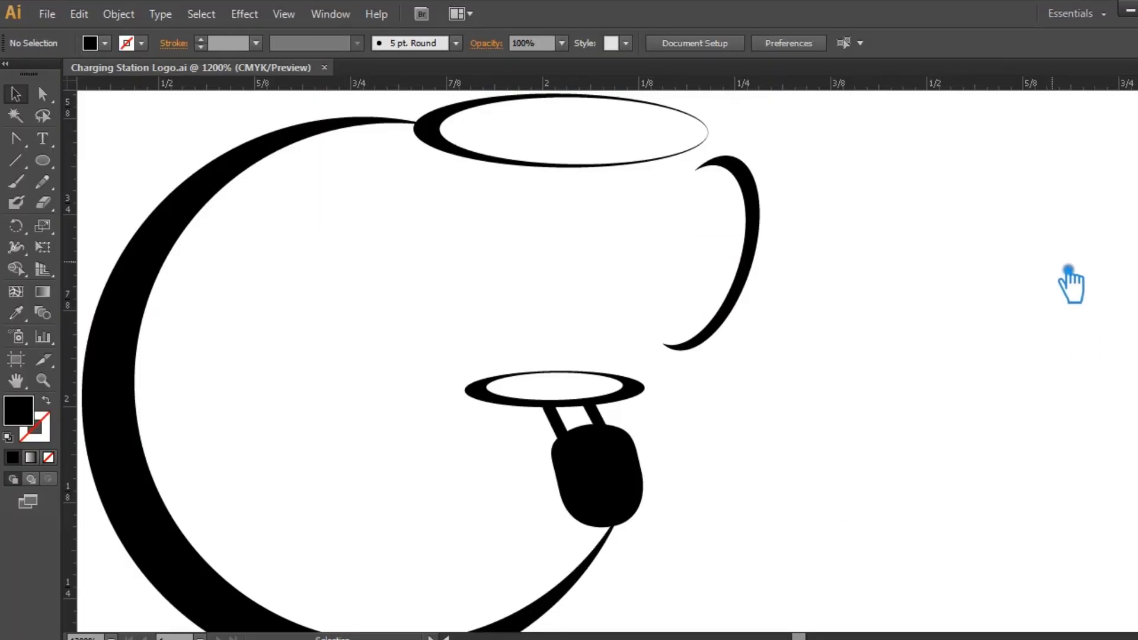
# Scale the plug down and move it lower along the cord
pyautogui.click(641, 489)
pyautogui.moveTo(643, 528)
pyautogui.mouseDown()
pyautogui.moveTo(603, 469)
pyautogui.moveTo(638, 494)
pyautogui.moveTo(638, 514)
pyautogui.mouseUp()
pyautogui.moveTo(644, 400)
pyautogui.mouseDown()
pyautogui.moveTo(646, 430)
pyautogui.moveTo(646, 412)
pyautogui.mouseUp()
pyautogui.keyDown('shift'); pyautogui.click(748, 329); pyautogui.keyUp('shift')
pyautogui.keyDown('shift'); pyautogui.click(462, 155); pyautogui.keyUp('shift')
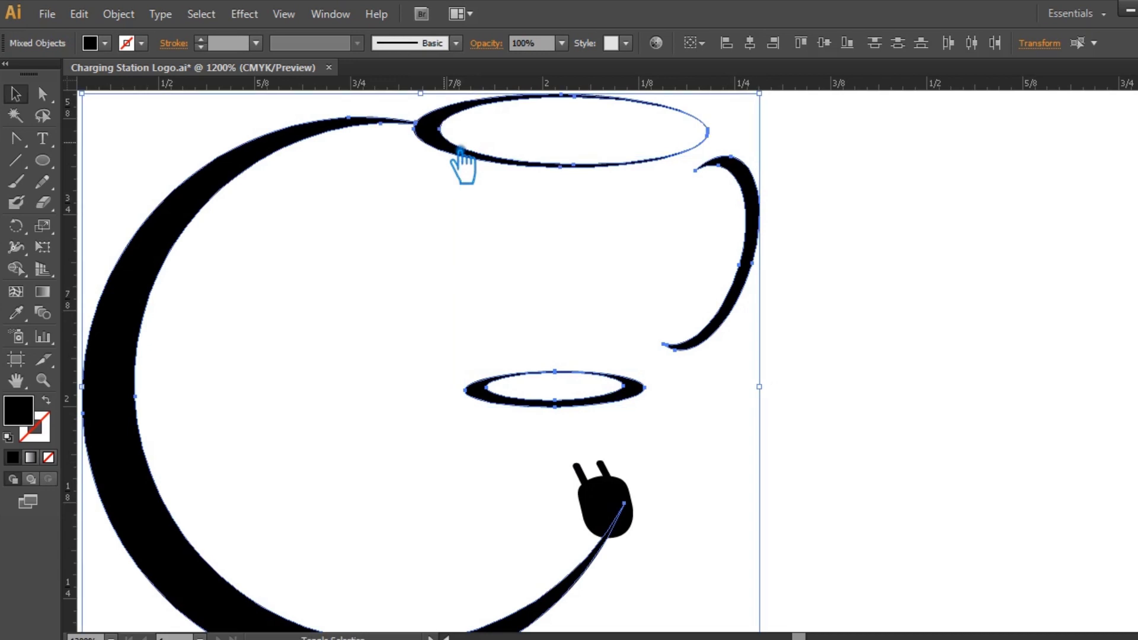
pyautogui.click(735, 537)
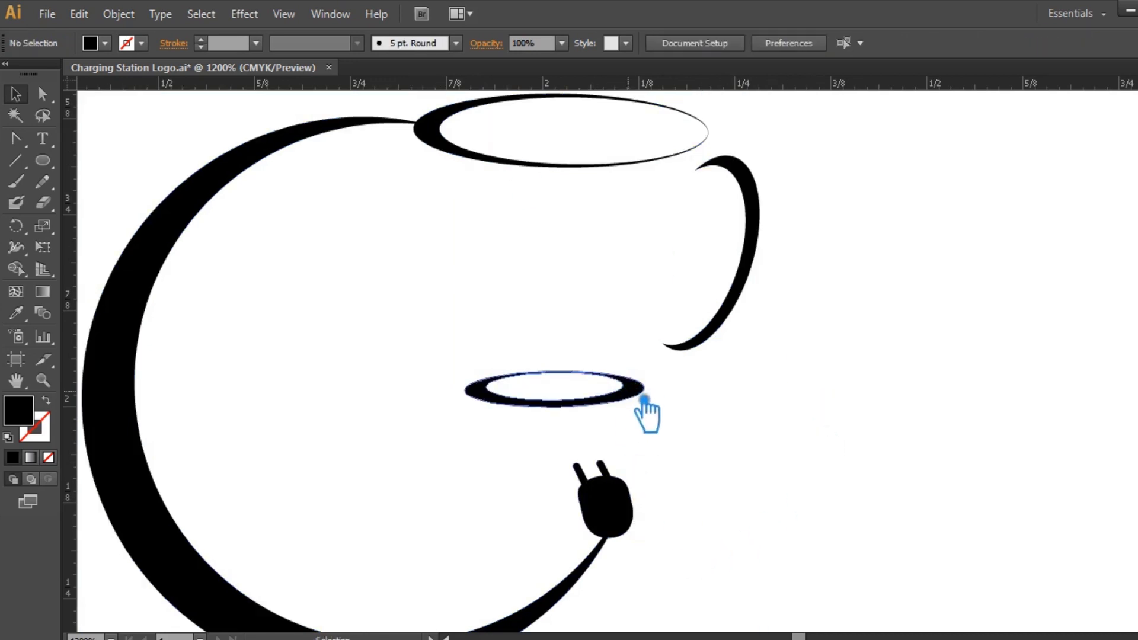
# Check the resized plug resting on the arc's tail, scrolling over the artwork
pyautogui.click(630, 501)
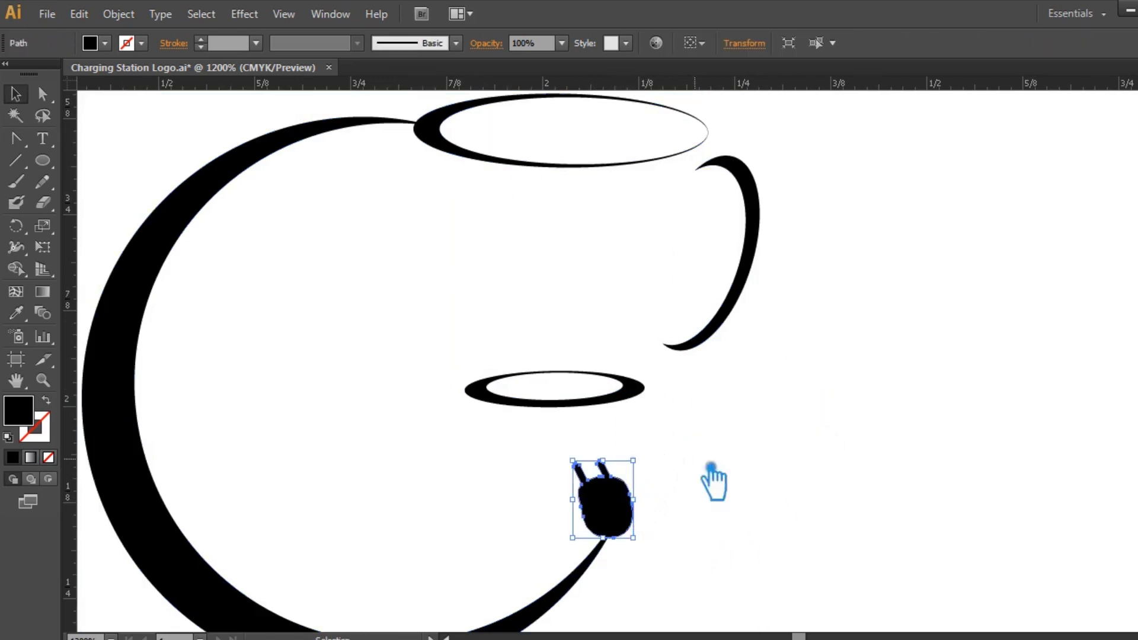
pyautogui.click(714, 478)
pyautogui.scroll(2, 754, 459)
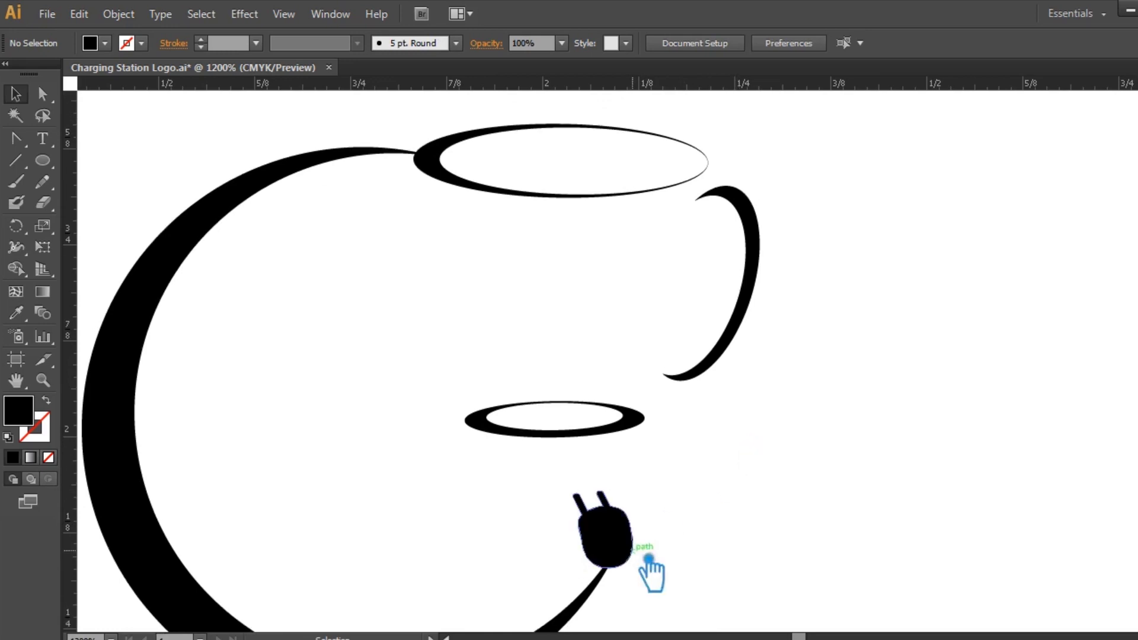
pyautogui.scroll(-2, 723, 533)
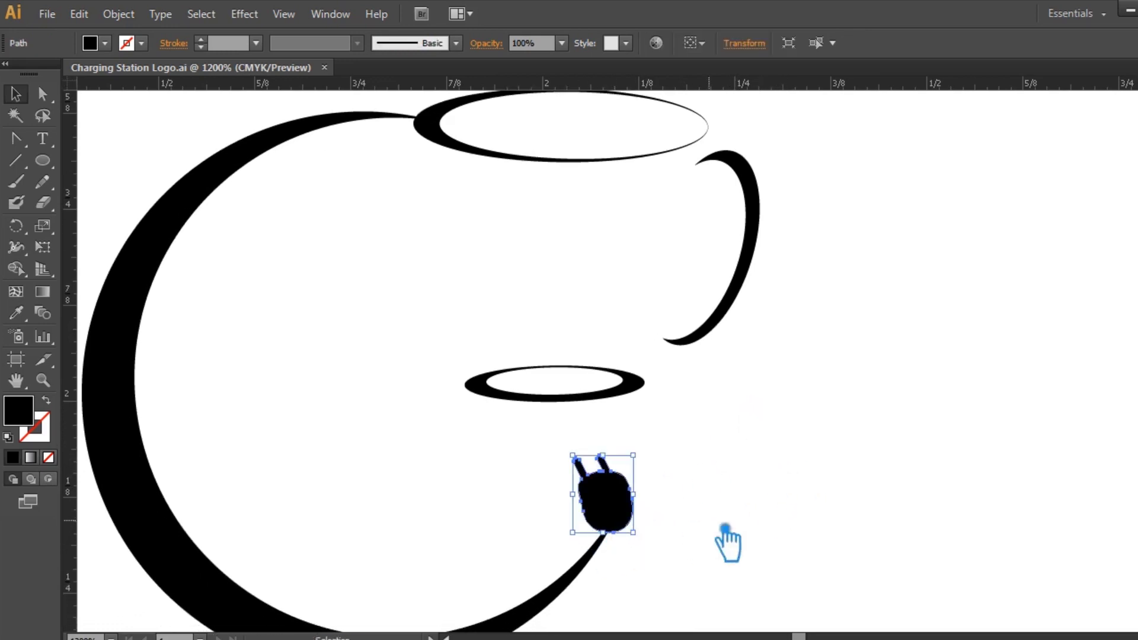
pyautogui.scroll(2, 724, 511)
pyautogui.scroll(3, 724, 511)
pyautogui.scroll(2, 731, 522)
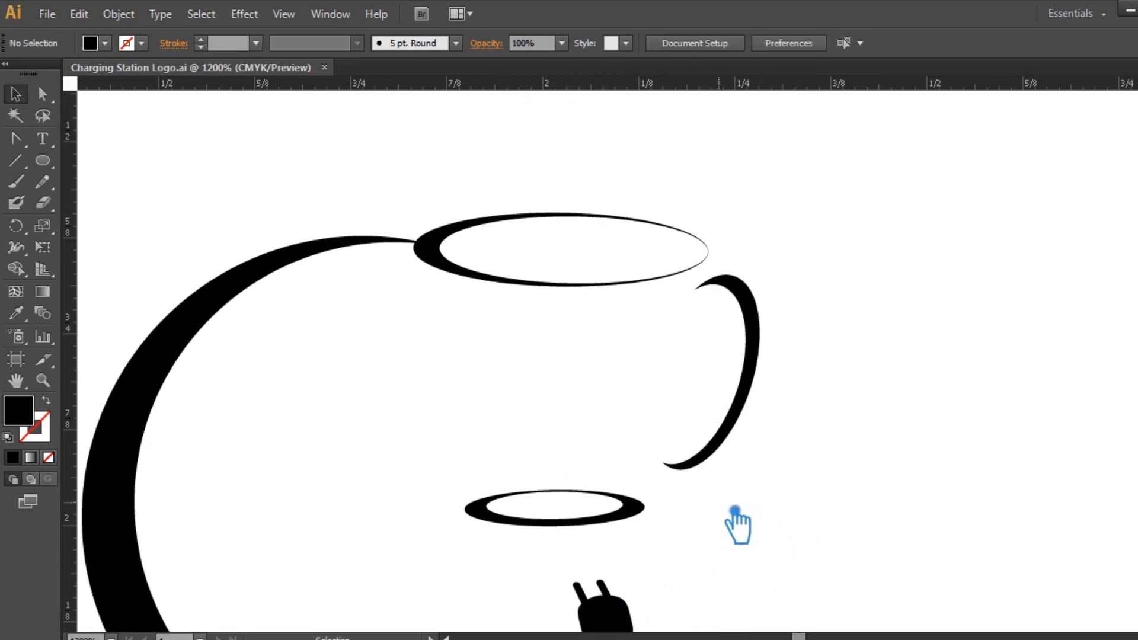
pyautogui.scroll(2, 731, 522)
pyautogui.scroll(1, 615, 287)
pyautogui.scroll(2, 615, 286)
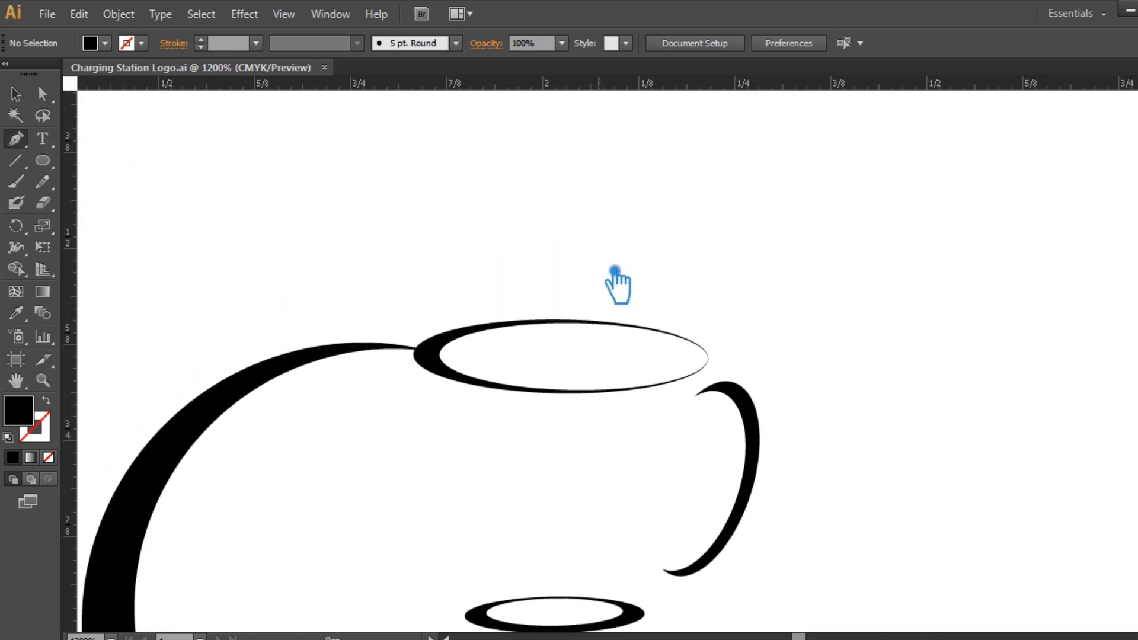
# Draw an S-shaped steam curve and give it a stroke with the elliptical width profile
pyautogui.moveTo(550, 318)
pyautogui.mouseDown()
pyautogui.moveTo(571, 320)
pyautogui.moveTo(569, 230)
pyautogui.moveTo(601, 206)
pyautogui.mouseUp()
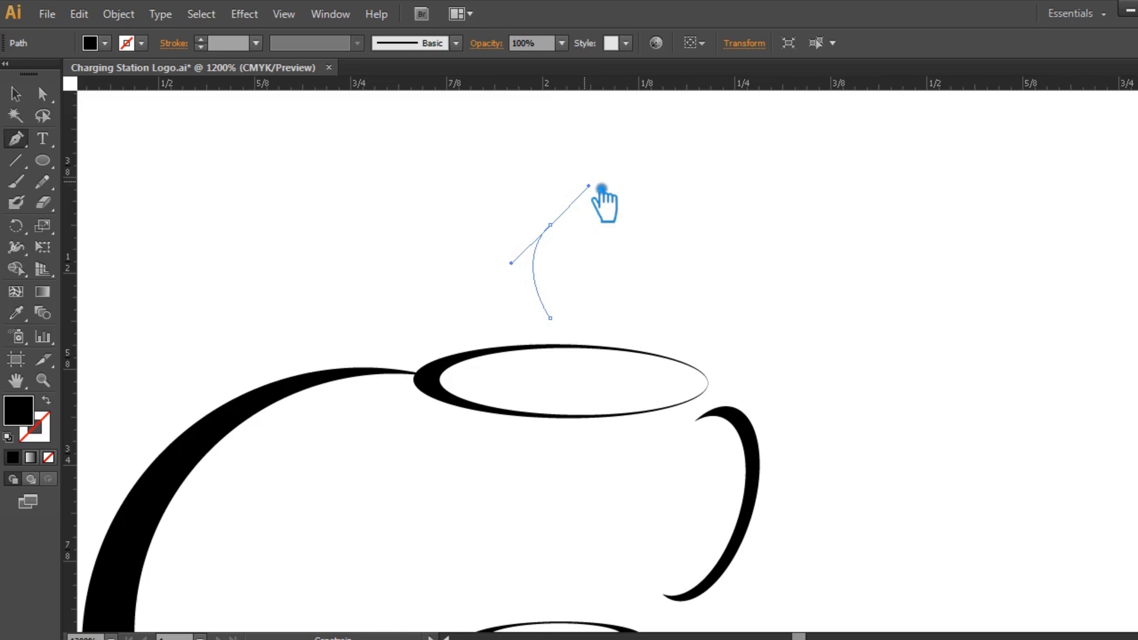
pyautogui.moveTo(551, 145); pyautogui.dragTo(564, 153)
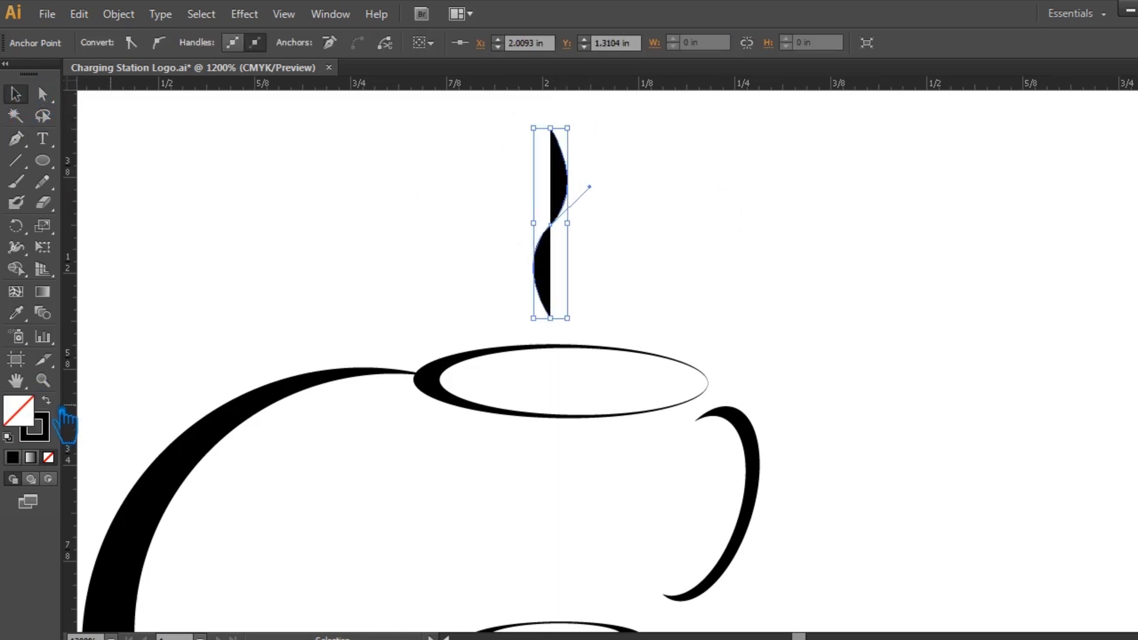
pyautogui.click(583, 220)
pyautogui.click(357, 42)
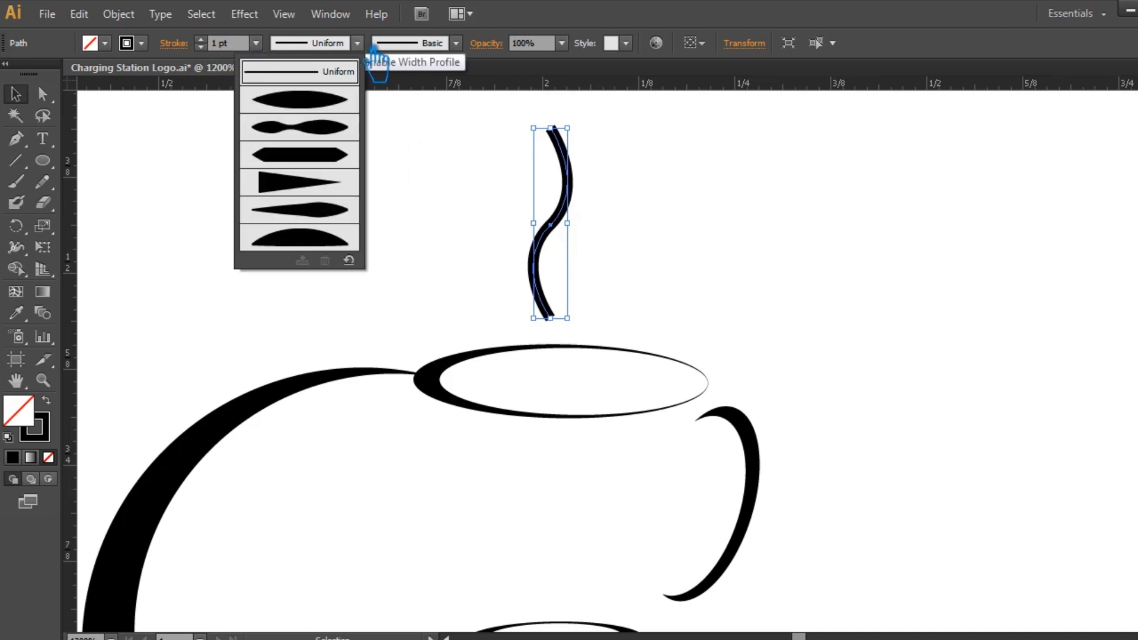
pyautogui.click(310, 119)
# Reshape the steam curve's middle anchor with Direct Selection and adjust its stroke weight
pyautogui.click(702, 246)
pyautogui.click(570, 237)
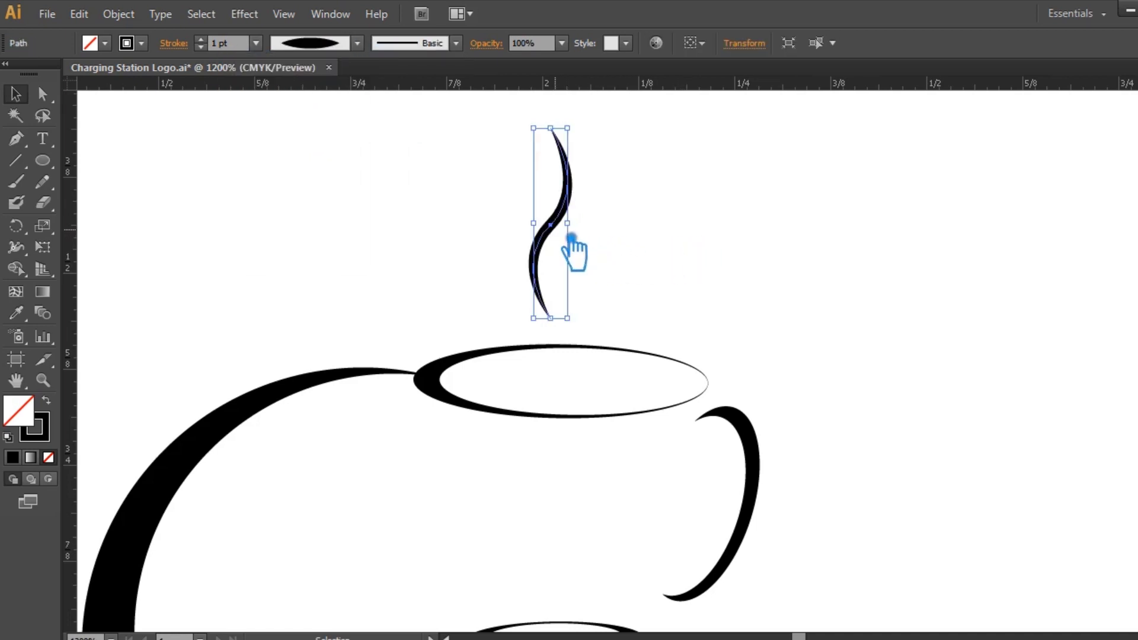
pyautogui.click(669, 219)
pyautogui.click(581, 219)
pyautogui.press('a')
pyautogui.click(551, 225)
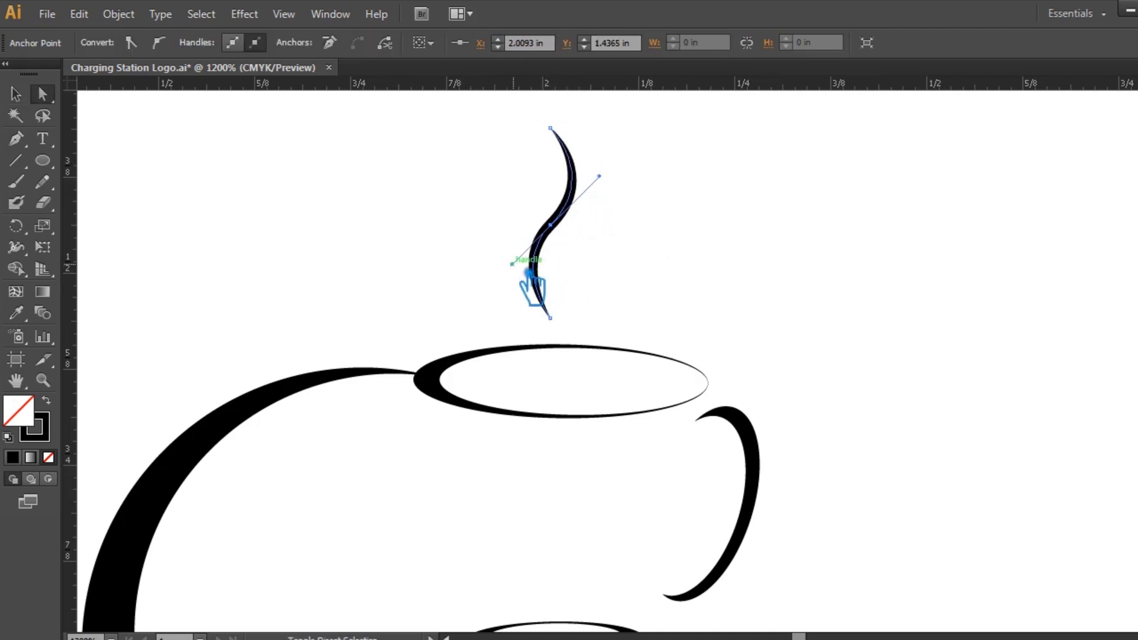
pyautogui.click(611, 198)
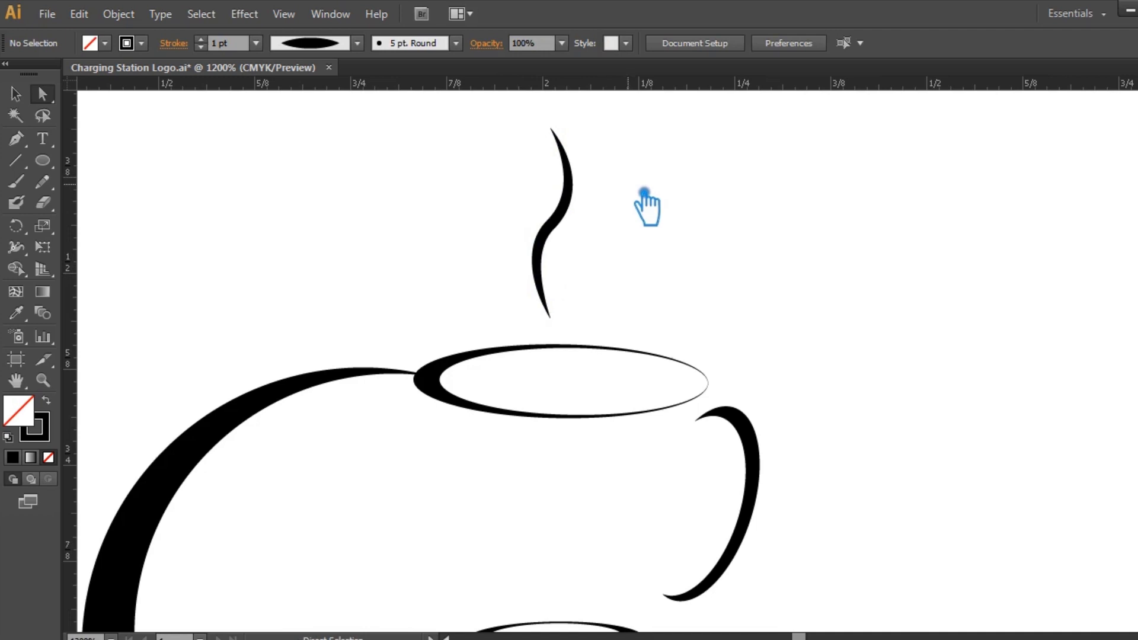
pyautogui.click(551, 225)
pyautogui.moveTo(589, 183); pyautogui.dragTo(592, 178)
pyautogui.click(653, 211)
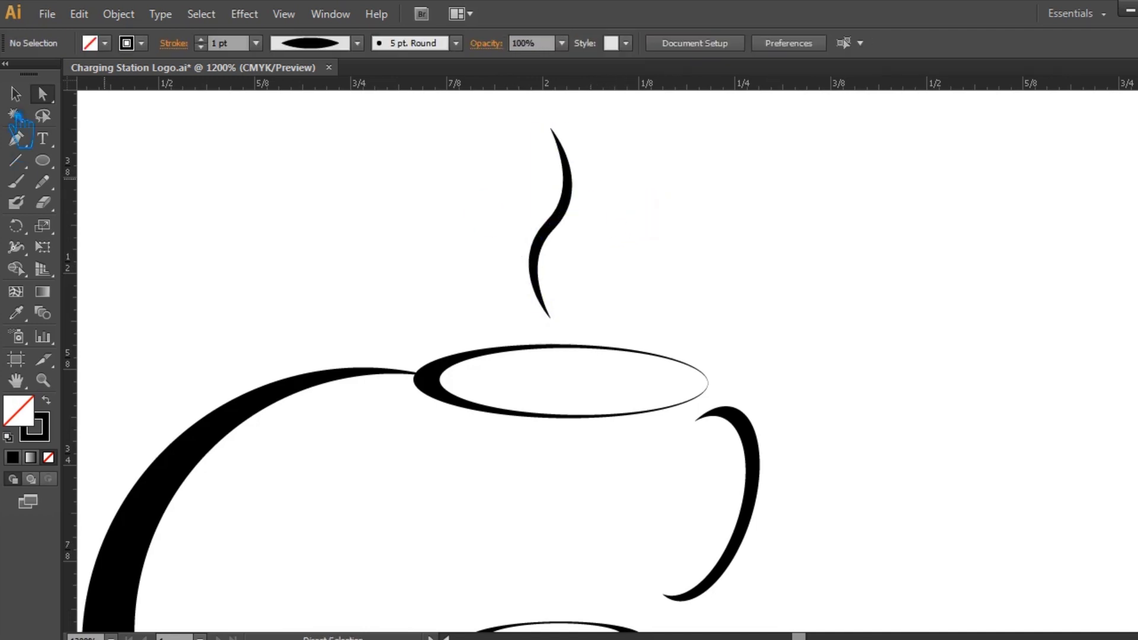
pyautogui.click(583, 210)
pyautogui.click(201, 39)
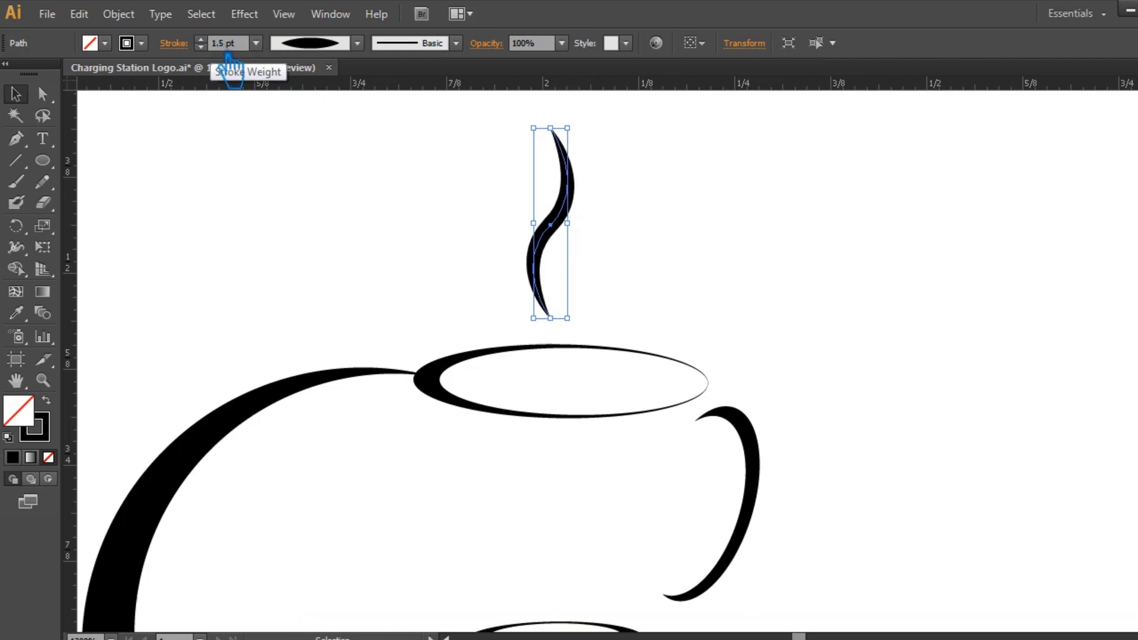
# Set the steam stroke to 1.5 pt and position it above the cup rim
pyautogui.click(801, 255)
pyautogui.moveTo(540, 266); pyautogui.dragTo(527, 306)
pyautogui.click(670, 243)
pyautogui.moveTo(563, 247)
pyautogui.mouseDown()
pyautogui.moveTo(588, 269)
pyautogui.moveTo(585, 242)
pyautogui.mouseUp()
pyautogui.click(730, 254)
pyautogui.moveTo(758, 232); pyautogui.dragTo(642, 338)
pyautogui.click(477, 346)
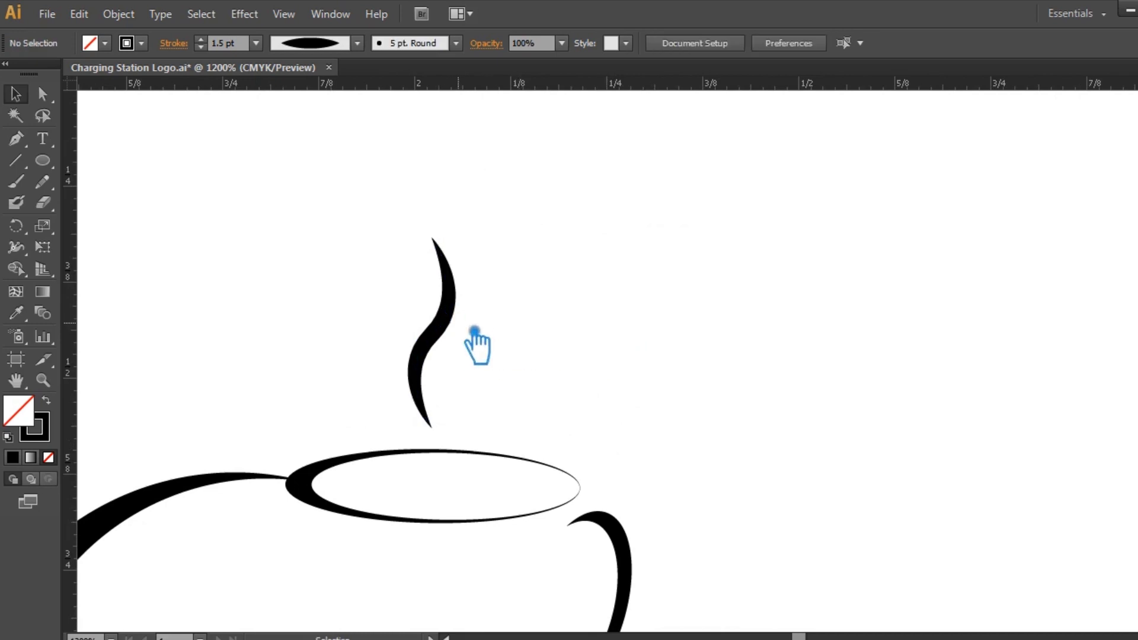
# Duplicate the steam wisp and reflect the copy vertically beside the original
pyautogui.moveTo(465, 332); pyautogui.dragTo(511, 252)
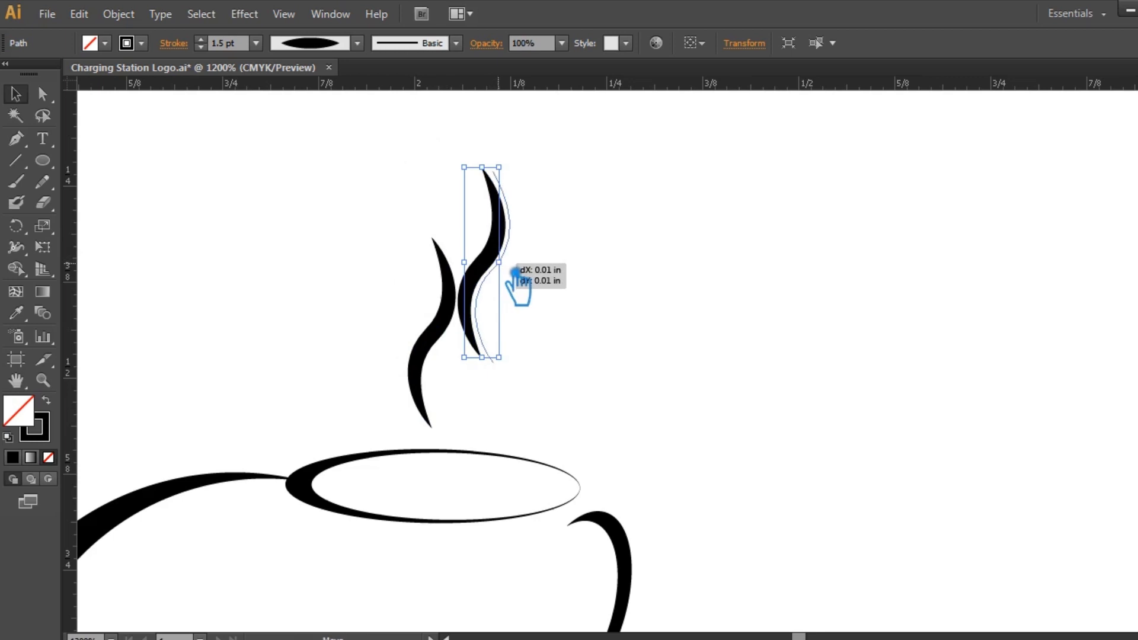
pyautogui.moveTo(511, 252); pyautogui.dragTo(502, 257)
pyautogui.rightClick(501, 256)
pyautogui.click(772, 555)
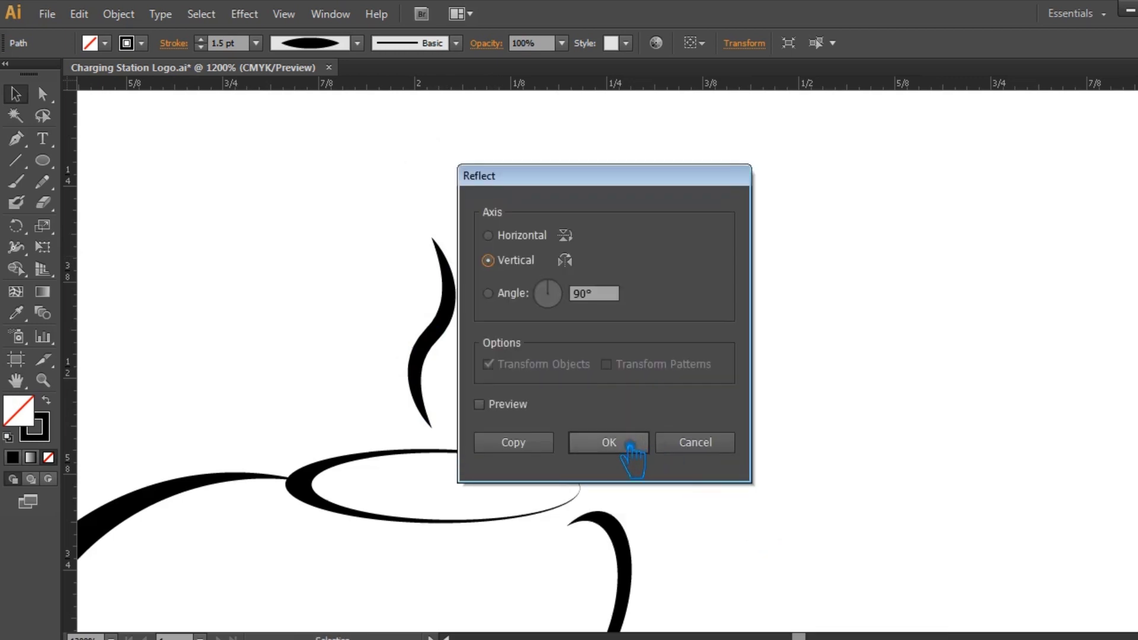
pyautogui.click(630, 445)
pyautogui.moveTo(490, 326); pyautogui.dragTo(519, 386)
pyautogui.moveTo(530, 317); pyautogui.dragTo(508, 465)
# Reposition the left steam wisp and tilt it slightly above the rim
pyautogui.moveTo(447, 349); pyautogui.dragTo(464, 255)
pyautogui.click(534, 391)
pyautogui.click(521, 393)
pyautogui.click(468, 196)
pyautogui.moveTo(469, 184); pyautogui.dragTo(490, 243)
pyautogui.click(490, 243)
pyautogui.click(467, 229)
pyautogui.click(510, 189)
pyautogui.moveTo(465, 261); pyautogui.dragTo(454, 260)
pyautogui.click(553, 236)
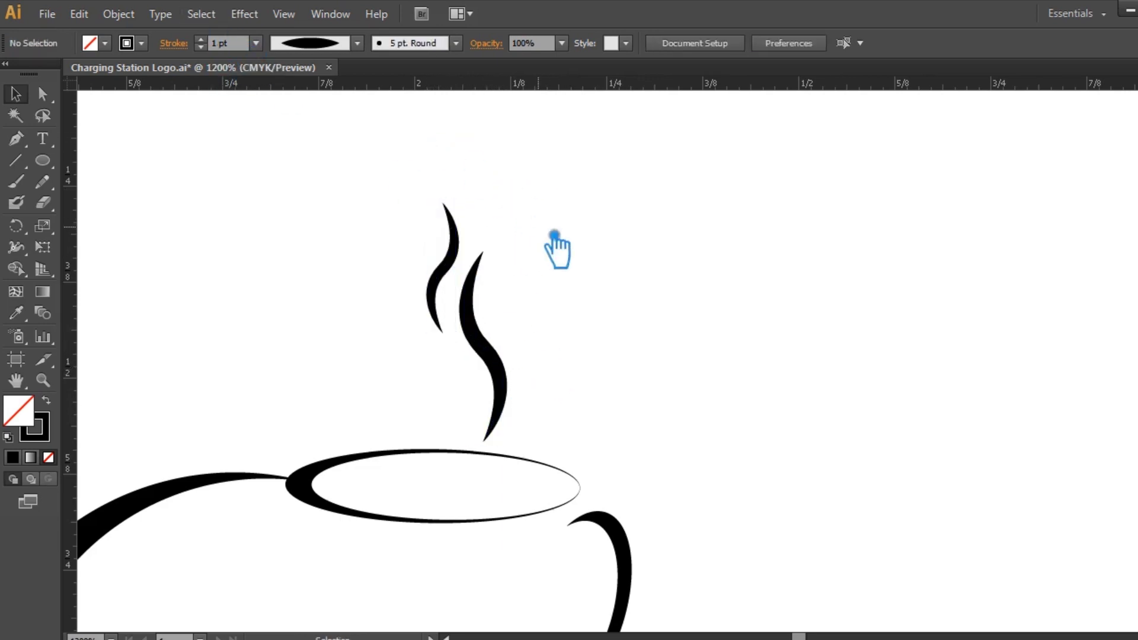
pyautogui.click(442, 272)
pyautogui.moveTo(478, 216); pyautogui.dragTo(522, 205)
pyautogui.click(541, 197)
# Shorten the right wisp and nudge the left wisp down into place
pyautogui.click(490, 354)
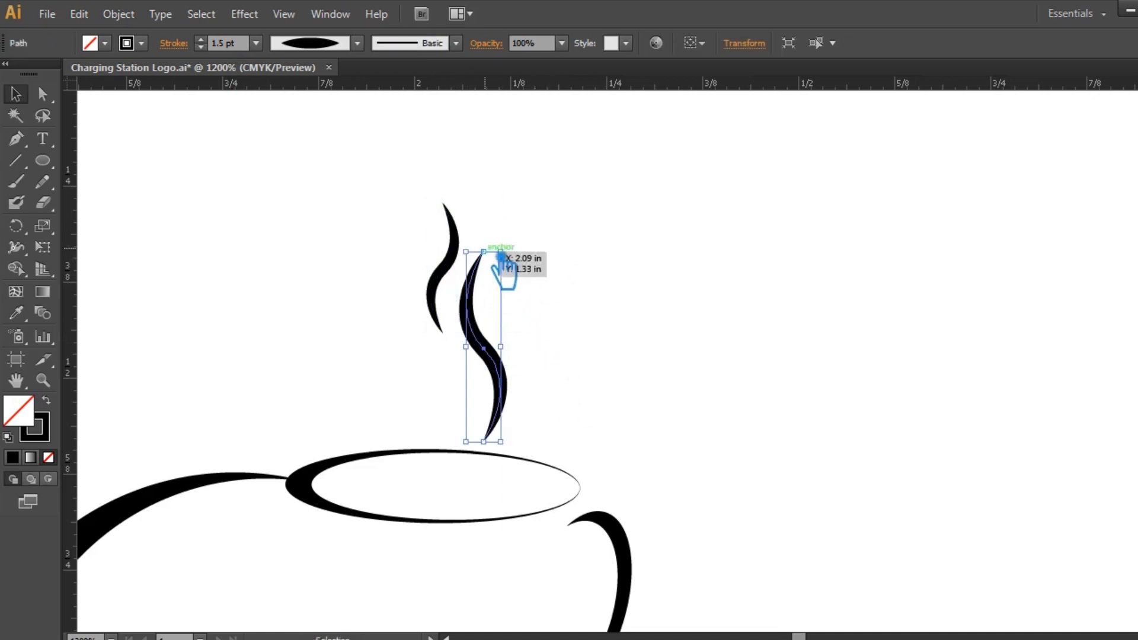
pyautogui.moveTo(520, 261); pyautogui.dragTo(520, 291)
pyautogui.click(580, 272)
pyautogui.click(441, 273)
pyautogui.press('Down')
pyautogui.press('Down')
pyautogui.press('Down')
pyautogui.click(570, 270)
pyautogui.hotkey('ctrl', '-')
pyautogui.hotkey('ctrl', '-')
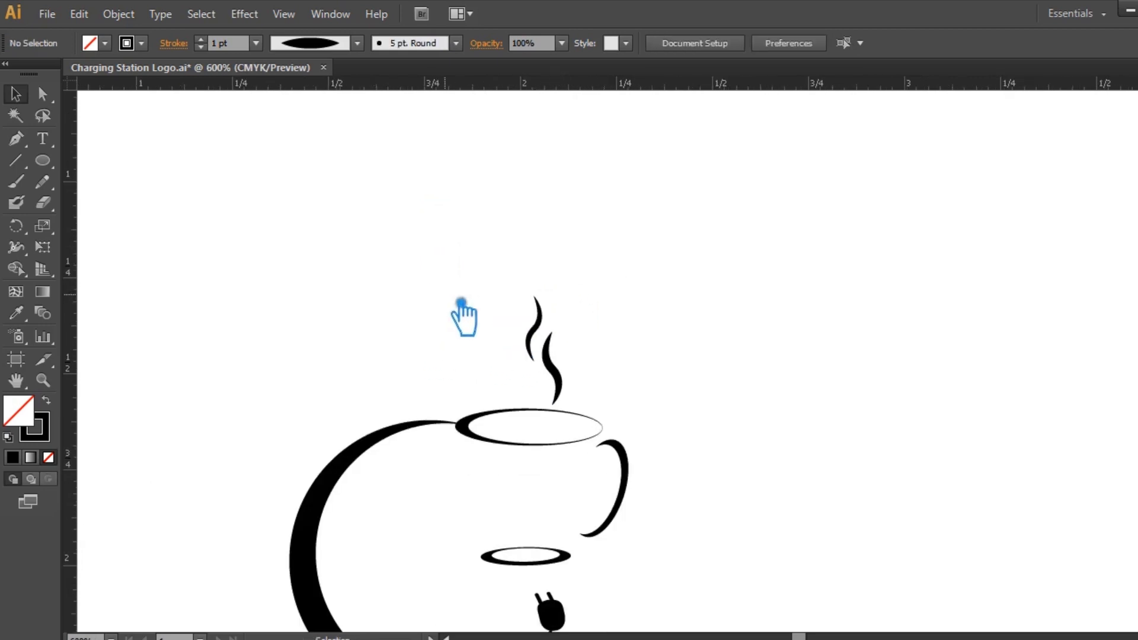
# Nudge both steam wisps left and swap to a black fill with no stroke
pyautogui.moveTo(464, 318); pyautogui.dragTo(639, 392)
pyautogui.press('Left')
pyautogui.press('Left')
pyautogui.press('Left')
pyautogui.click(660, 386)
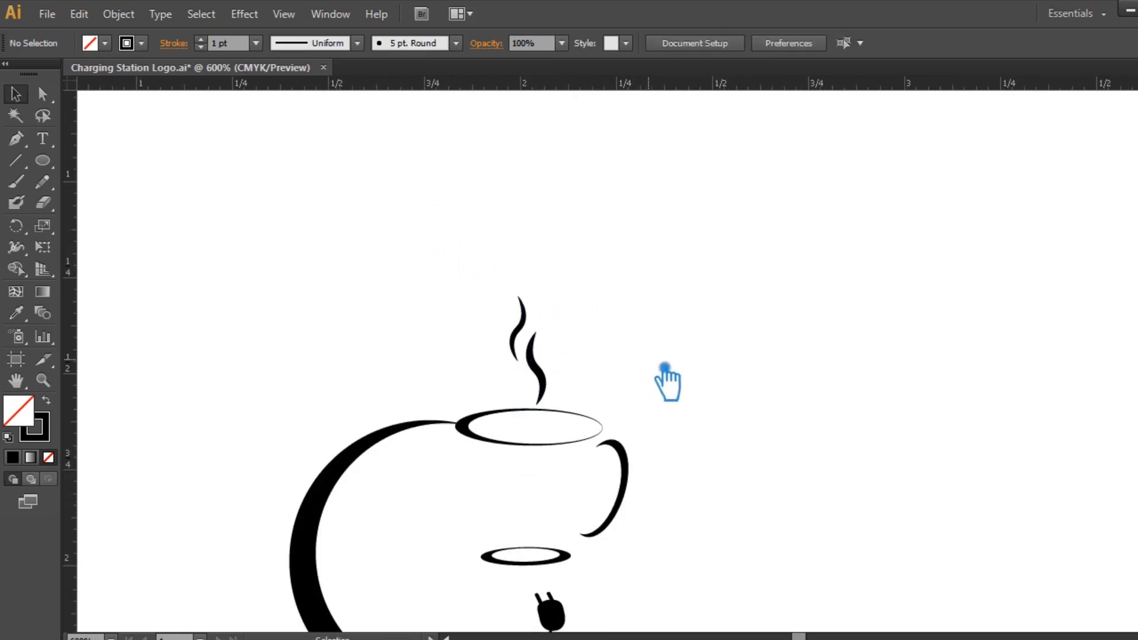
pyautogui.scroll(-1, 665, 365)
pyautogui.scroll(-3, 665, 366)
pyautogui.scroll(-5, 729, 378)
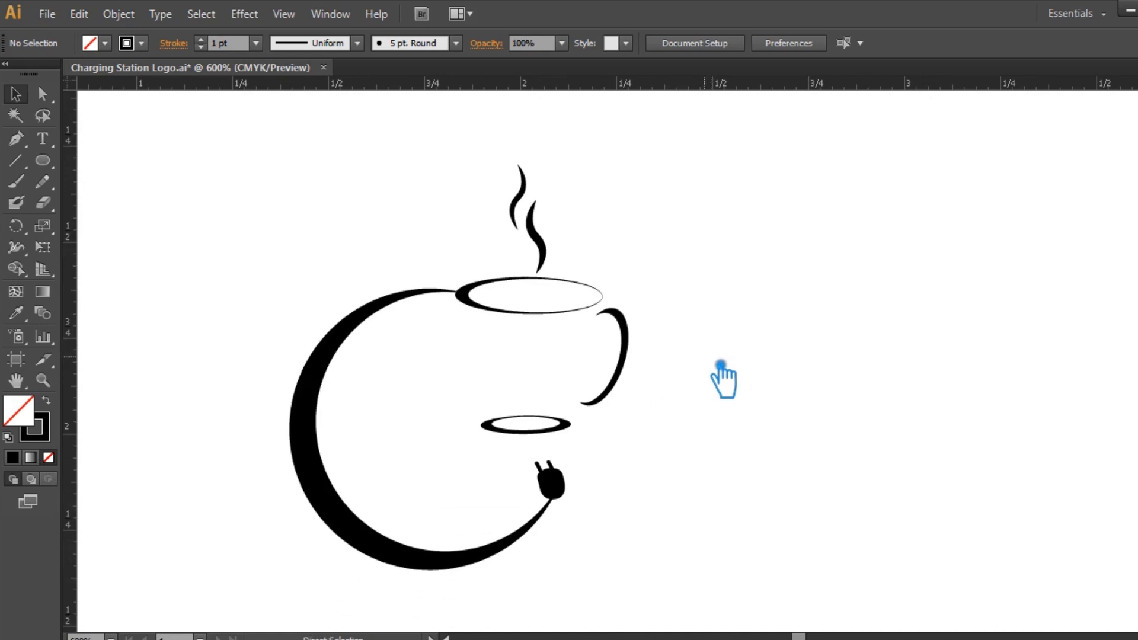
pyautogui.hotkey('shift', 'x')
# Paste a copy of the cup logo and place it right of the original
pyautogui.click(533, 463)
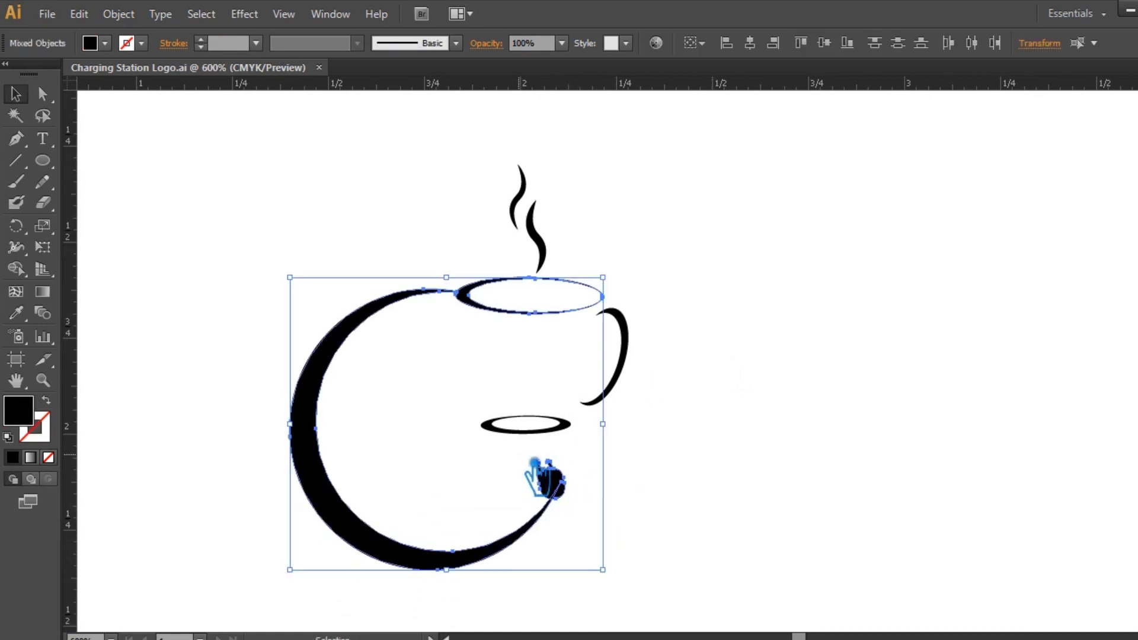
pyautogui.hotkey('ctrl', 'shift', 'F9')
pyautogui.click(1016, 348)
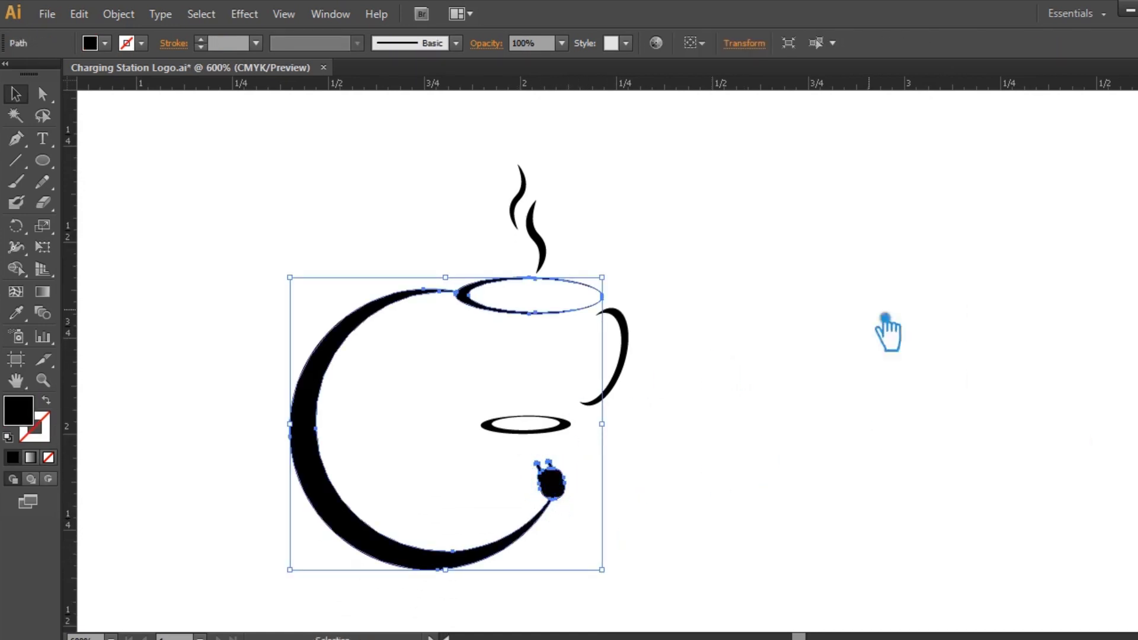
pyautogui.click(826, 363)
pyautogui.moveTo(338, 183); pyautogui.dragTo(902, 305)
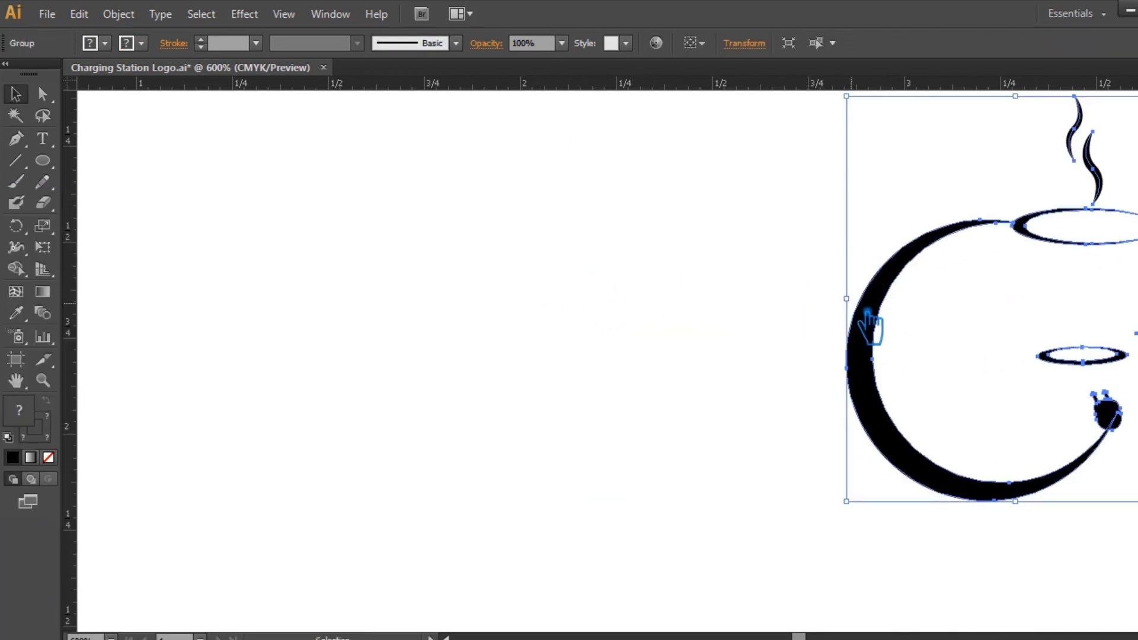
pyautogui.hotkey('ctrl', 'v')
pyautogui.click(685, 294)
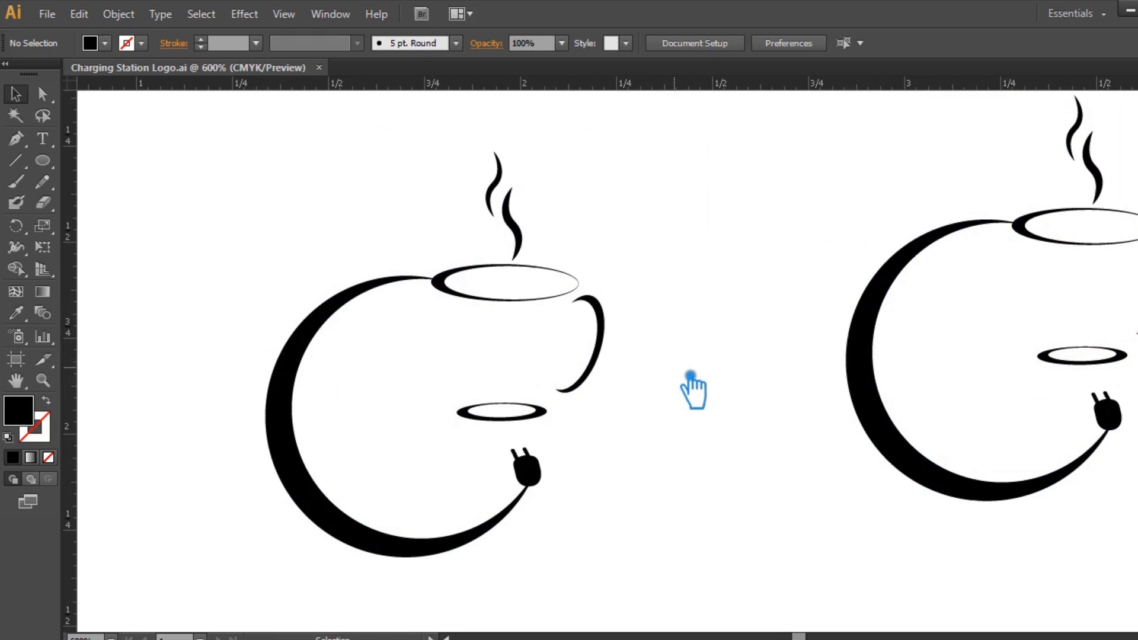
pyautogui.click(891, 324)
pyautogui.hotkey('ctrl', '-')
pyautogui.hotkey('ctrl', '-')
pyautogui.hotkey('ctrl', '-')
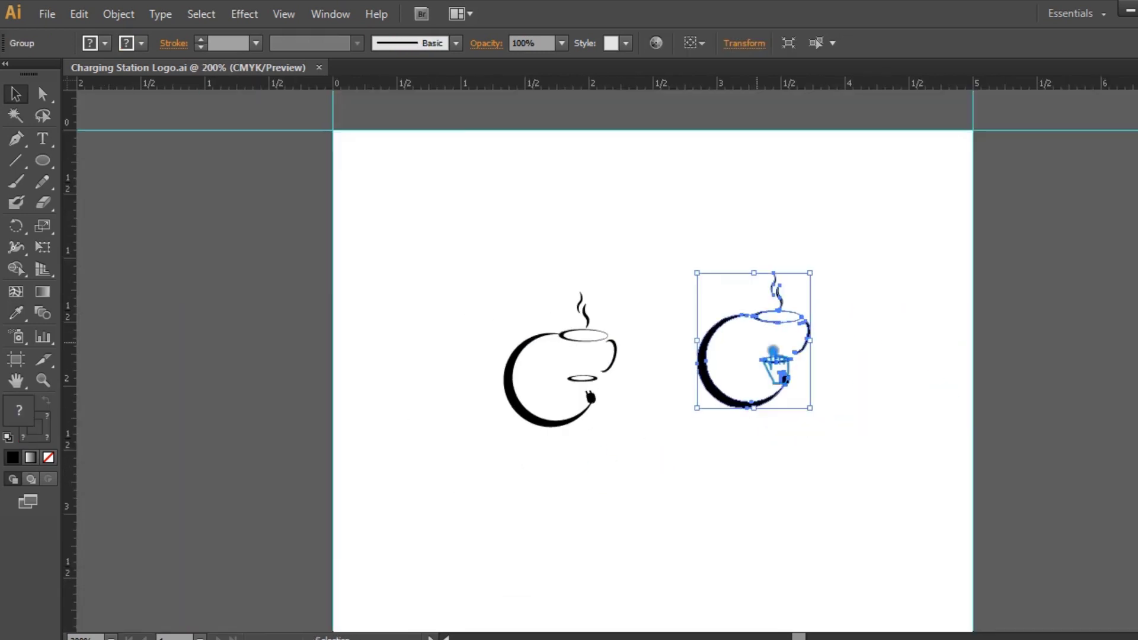
# Move the spare copy onto the pasteboard and merge the logo's shapes in Pathfinder
pyautogui.moveTo(772, 350); pyautogui.dragTo(115, 409)
pyautogui.click(731, 463)
pyautogui.hotkey('ctrl', '+')
pyautogui.moveTo(652, 450)
pyautogui.mouseDown()
pyautogui.moveTo(792, 495)
pyautogui.moveTo(563, 436)
pyautogui.mouseUp()
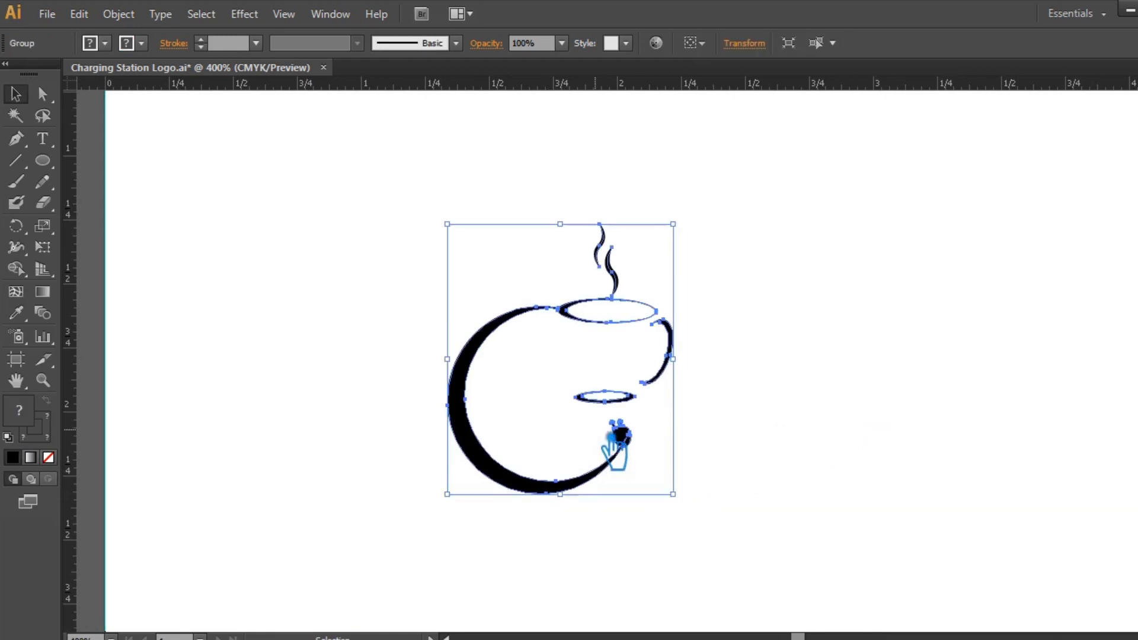
pyautogui.hotkey('shift', 'ctrl', 'F9')
pyautogui.click(987, 352)
pyautogui.click(770, 285)
# Expand the steam wisps' appearance into filled shapes via Object > Expand Appearance
pyautogui.rightClick(604, 261)
pyautogui.click(620, 264)
pyautogui.click(118, 14)
pyautogui.click(157, 224)
pyautogui.click(758, 320)
# Select all the artwork and combine it with a Pathfinder operation
pyautogui.hotkey('ctrl', 'a')
pyautogui.click(1023, 396)
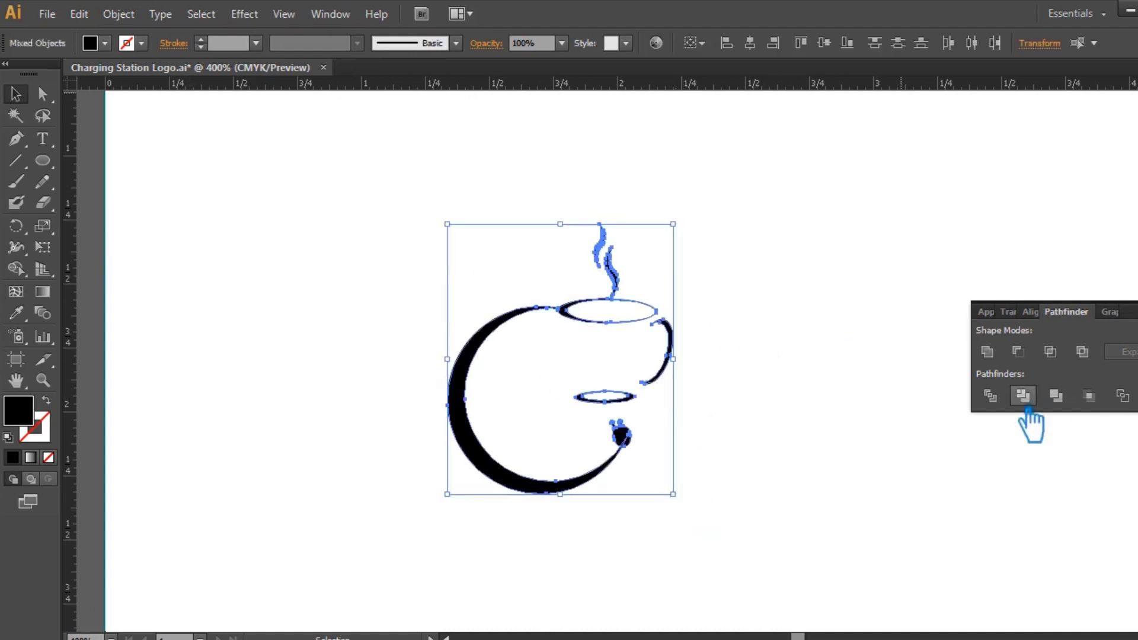
pyautogui.hotkey('shift', 'ctrl', 'F9')
pyautogui.click(871, 342)
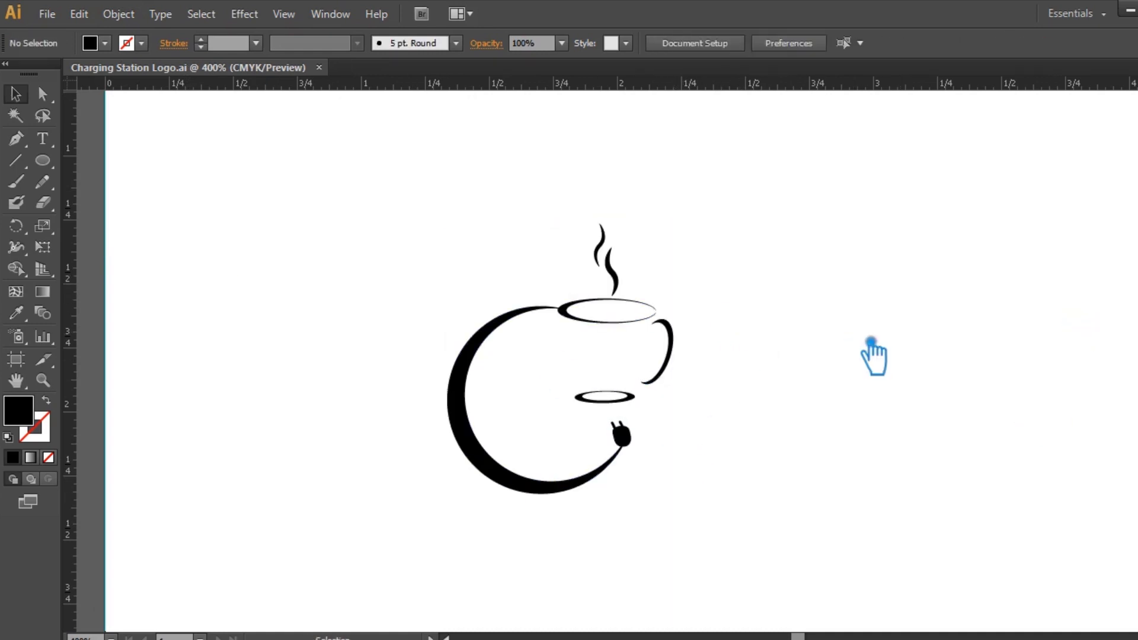
pyautogui.scroll(-2, 806, 380)
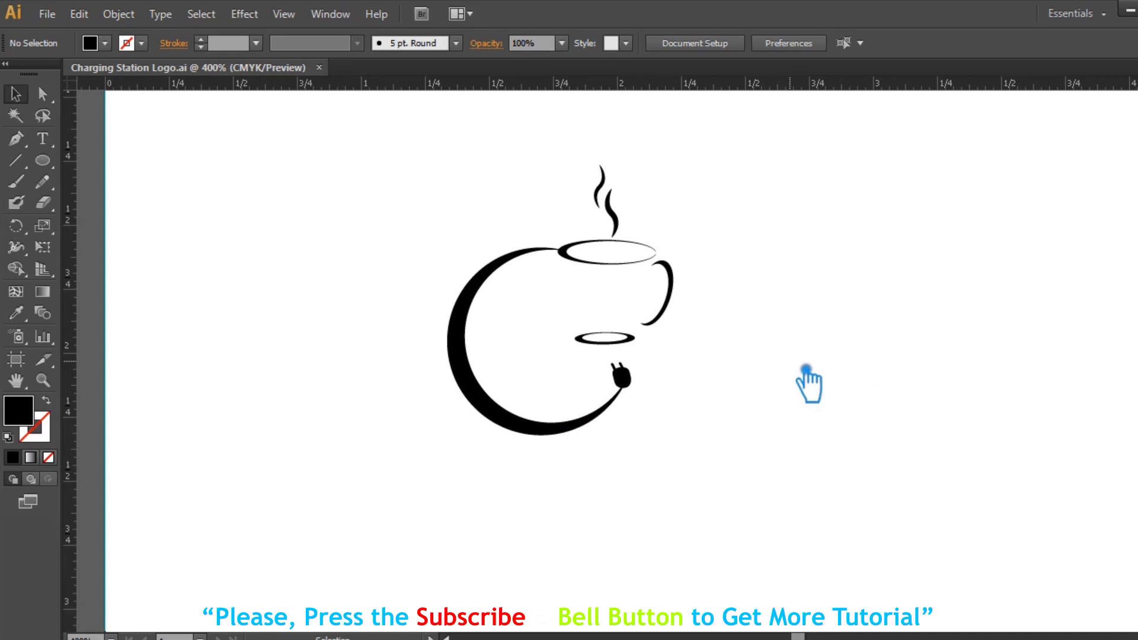
pyautogui.hotkey('ctrl', '=')
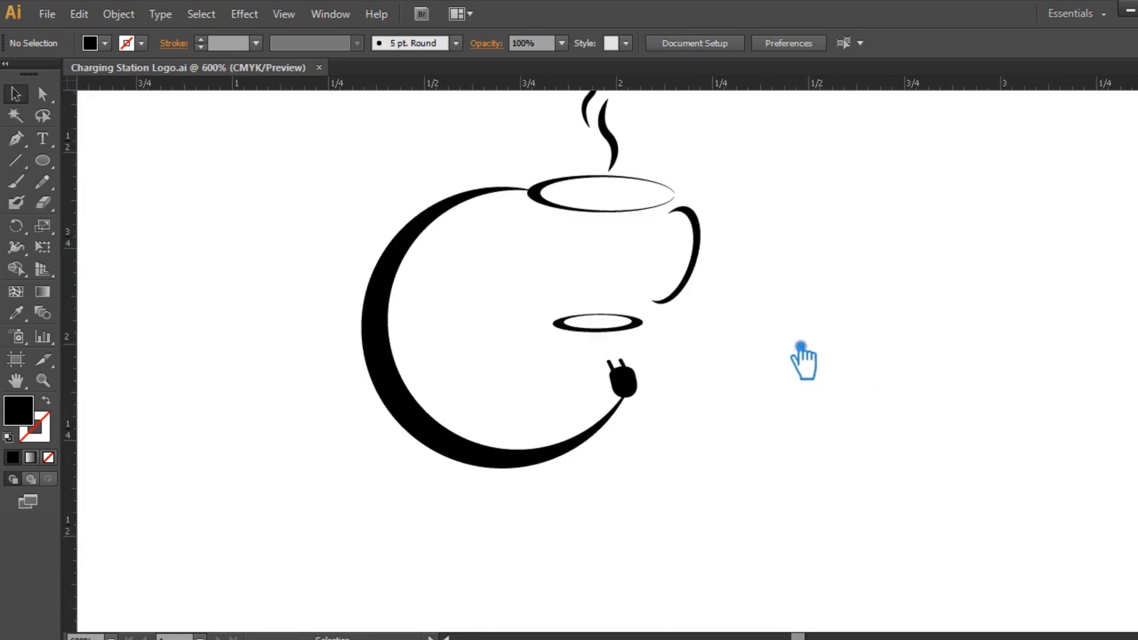
# Draw a closed curved left-wall shape from the base ring up to the rim
pyautogui.press('p')
pyautogui.click(544, 377)
pyautogui.moveTo(521, 247); pyautogui.dragTo(533, 210)
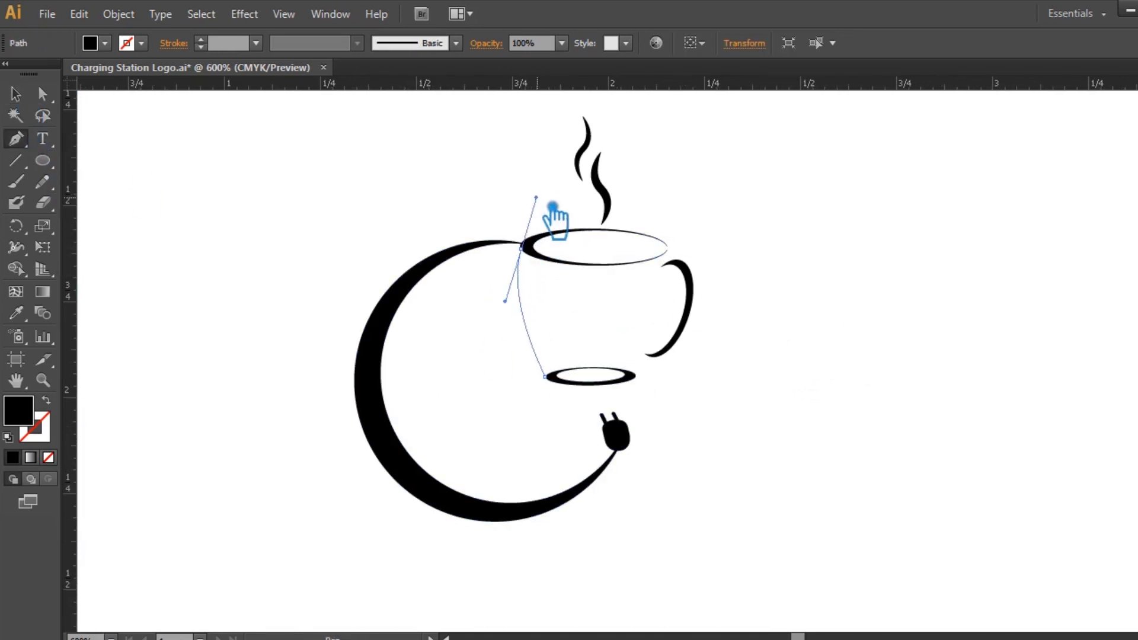
pyautogui.moveTo(544, 377); pyautogui.dragTo(567, 384)
pyautogui.moveTo(572, 436); pyautogui.dragTo(590, 452)
pyautogui.press('v')
pyautogui.click(779, 333)
pyautogui.hotkey('ctrl', '=')
pyautogui.hotkey('ctrl', '=')
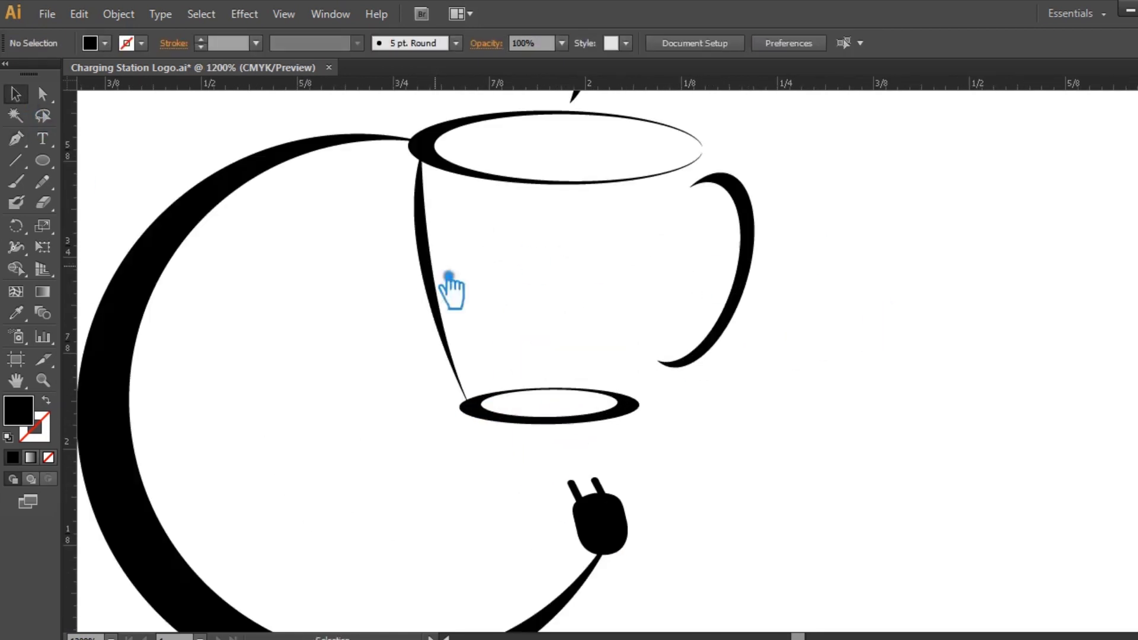
# Refine the wall's anchors with Direct Selection, snapping its top onto the rim
pyautogui.press('a')
pyautogui.moveTo(407, 267)
pyautogui.mouseDown()
pyautogui.moveTo(457, 382)
pyautogui.moveTo(409, 337)
pyautogui.mouseUp()
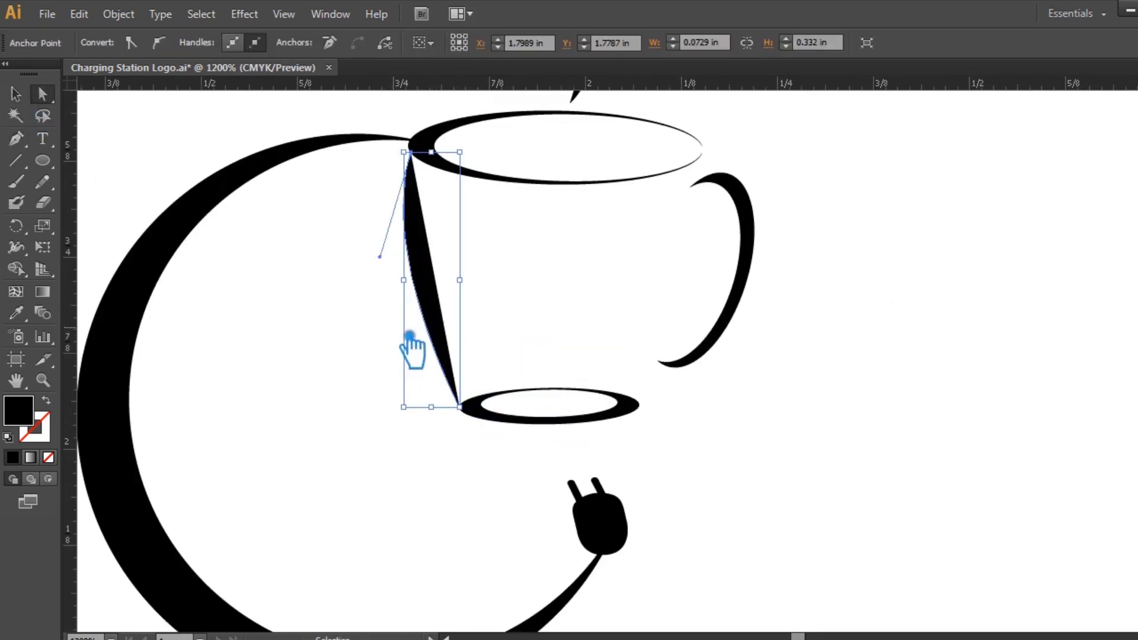
pyautogui.moveTo(410, 153); pyautogui.dragTo(427, 159)
pyautogui.hotkey('ctrl', 'z')
pyautogui.click(406, 305)
pyautogui.click(458, 355)
pyautogui.moveTo(457, 356); pyautogui.dragTo(422, 311)
pyautogui.moveTo(432, 203); pyautogui.dragTo(442, 145)
pyautogui.press('v')
pyautogui.click(318, 325)
# Select all the artwork and ungroup the logo pieces
pyautogui.hotkey('ctrl', 'a')
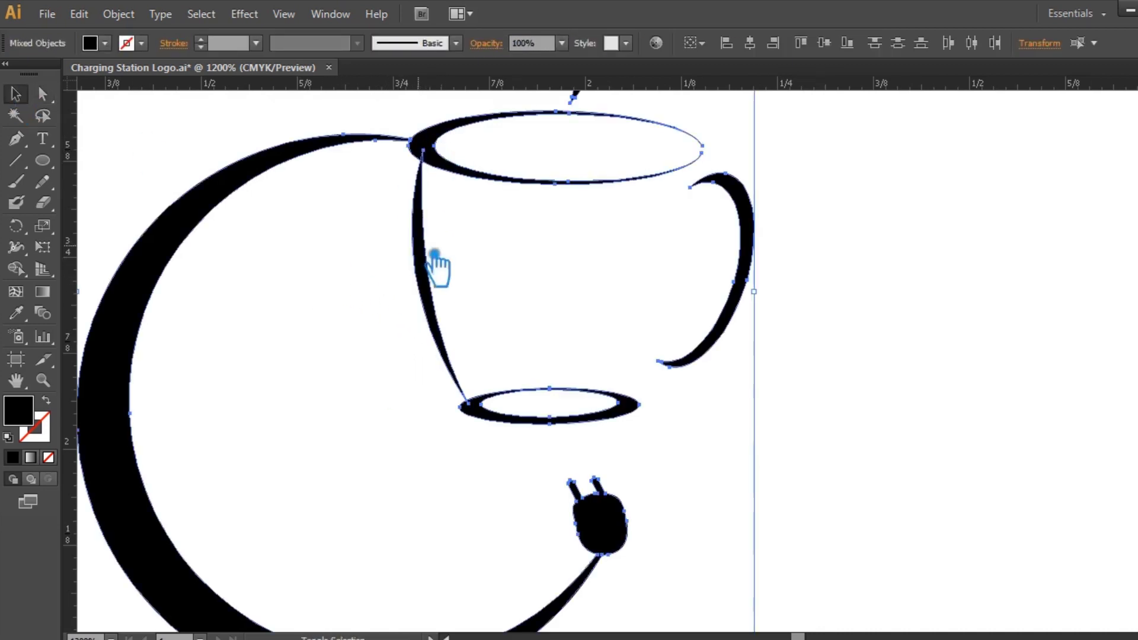
pyautogui.hotkey('ctrl', '-')
pyautogui.rightClick(587, 202)
pyautogui.click(658, 309)
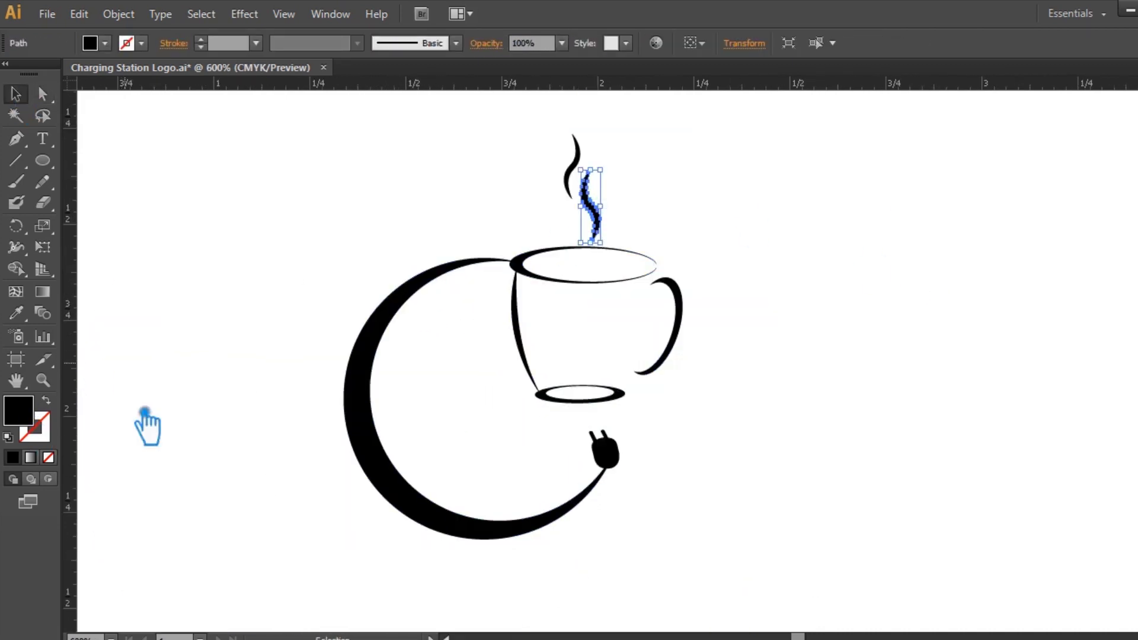
# Fill the C and cup with a linear gradient whose left stop is #440000 dark red
pyautogui.hotkey('ctrl', 'z')
pyautogui.click(427, 178)
pyautogui.click(355, 391)
pyautogui.click(1118, 347)
pyautogui.moveTo(1122, 353); pyautogui.dragTo(1113, 351)
pyautogui.doubleClick(967, 362)
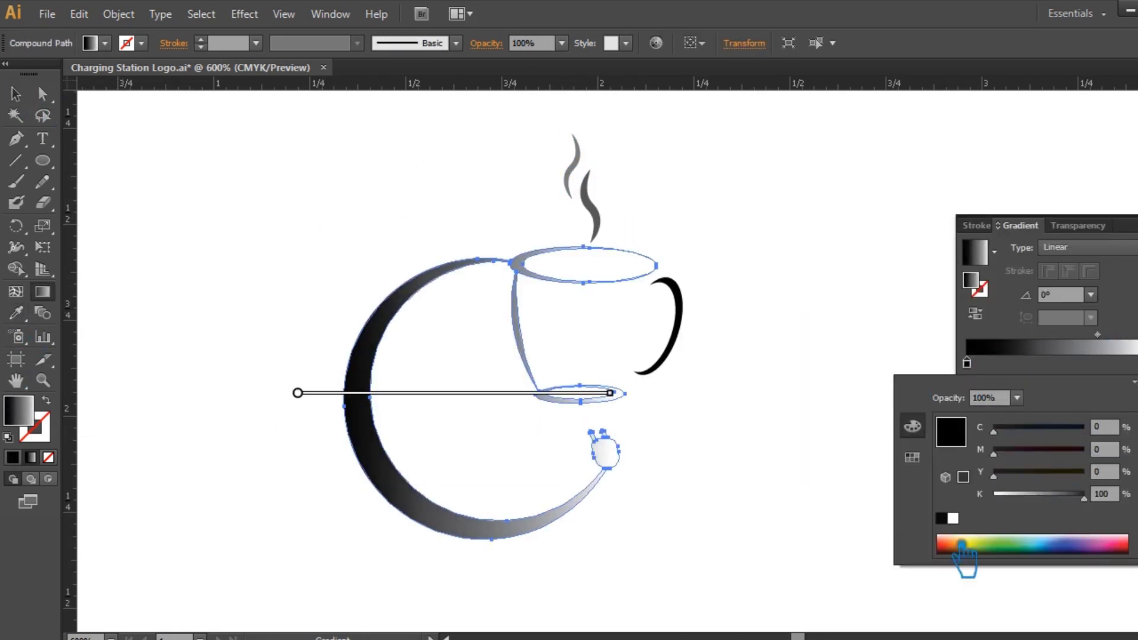
pyautogui.doubleClick(942, 439)
pyautogui.click(811, 235)
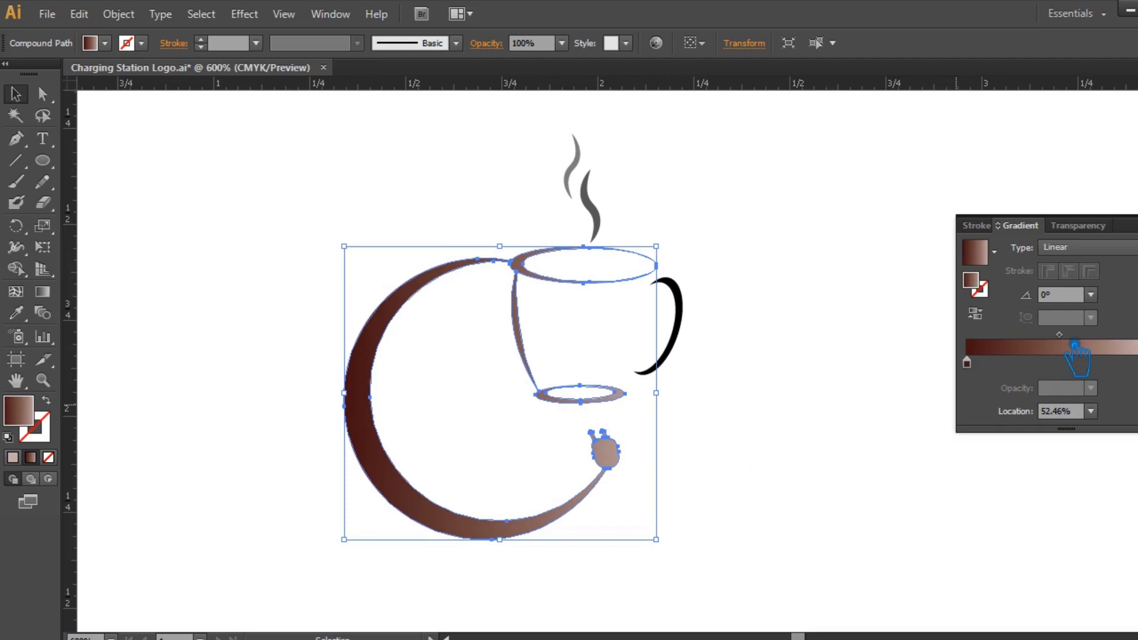
pyautogui.click(303, 177)
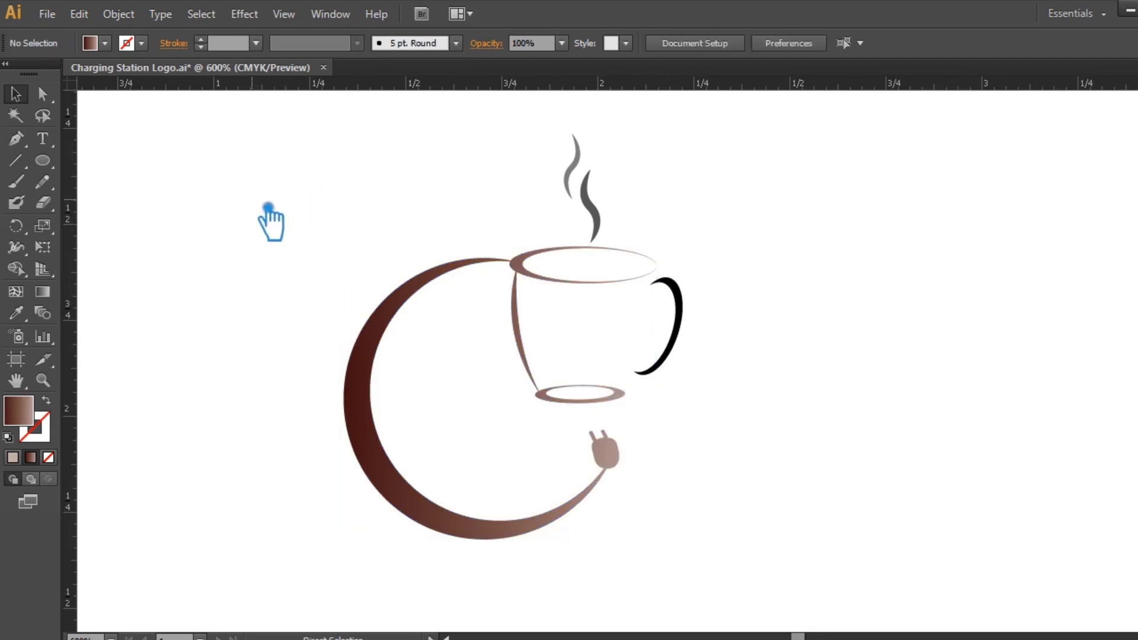
pyautogui.hotkey('alt', 'Tab')
pyautogui.moveTo(265, 308); pyautogui.dragTo(173, 307)
# Paste the CHARGING STATION text from the browser and place it beside the plug
pyautogui.hotkey('ctrl', 'c')
pyautogui.hotkey('alt', 'Tab')
pyautogui.hotkey('ctrl', 'v')
pyautogui.moveTo(794, 522); pyautogui.dragTo(374, 515)
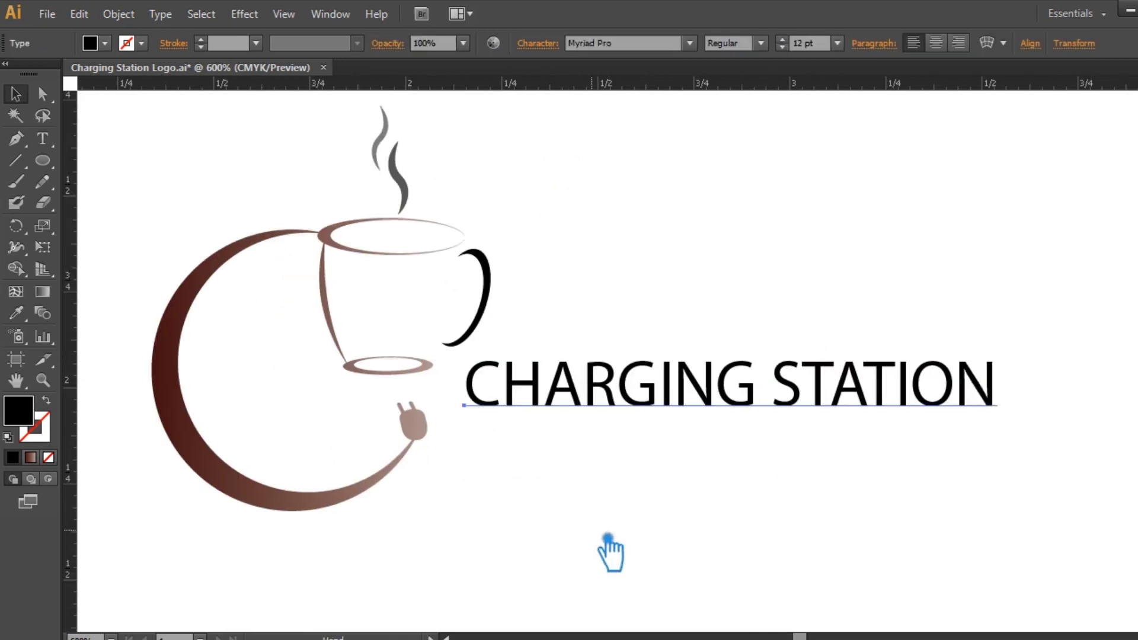
pyautogui.moveTo(591, 405); pyautogui.dragTo(571, 441)
pyautogui.hotkey('ctrl', '-')
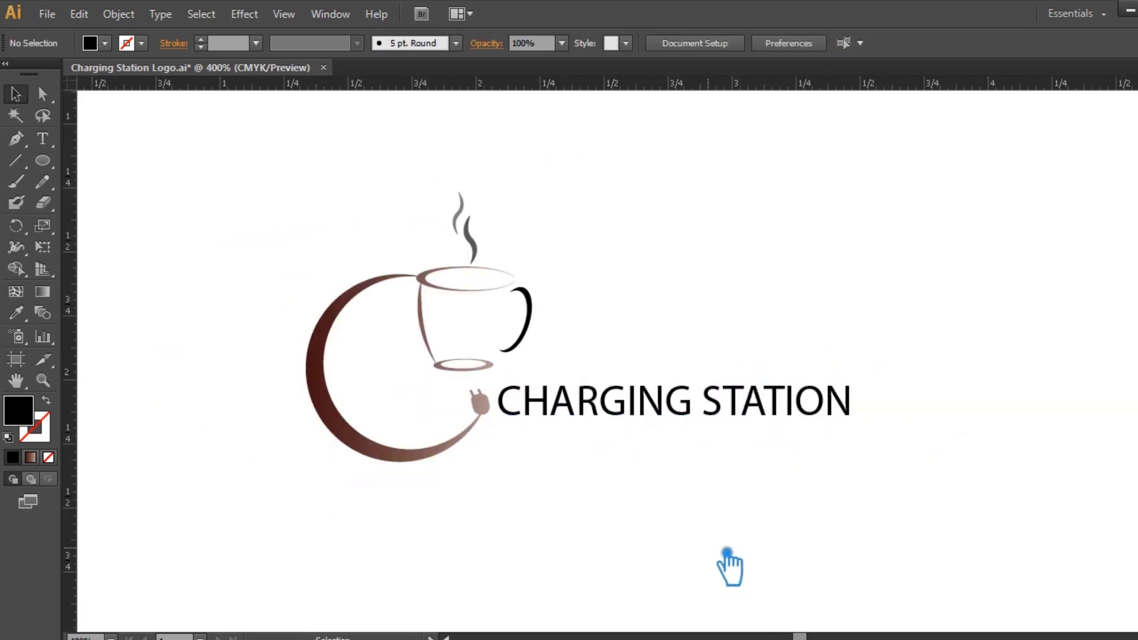
# Eyedropper the C's brown gradient onto the cup handle and adjust its stop
pyautogui.click(504, 323)
pyautogui.click(16, 313)
pyautogui.click(290, 356)
pyautogui.hotkey('ctrl', 'F9')
pyautogui.moveTo(1074, 347); pyautogui.dragTo(1061, 349)
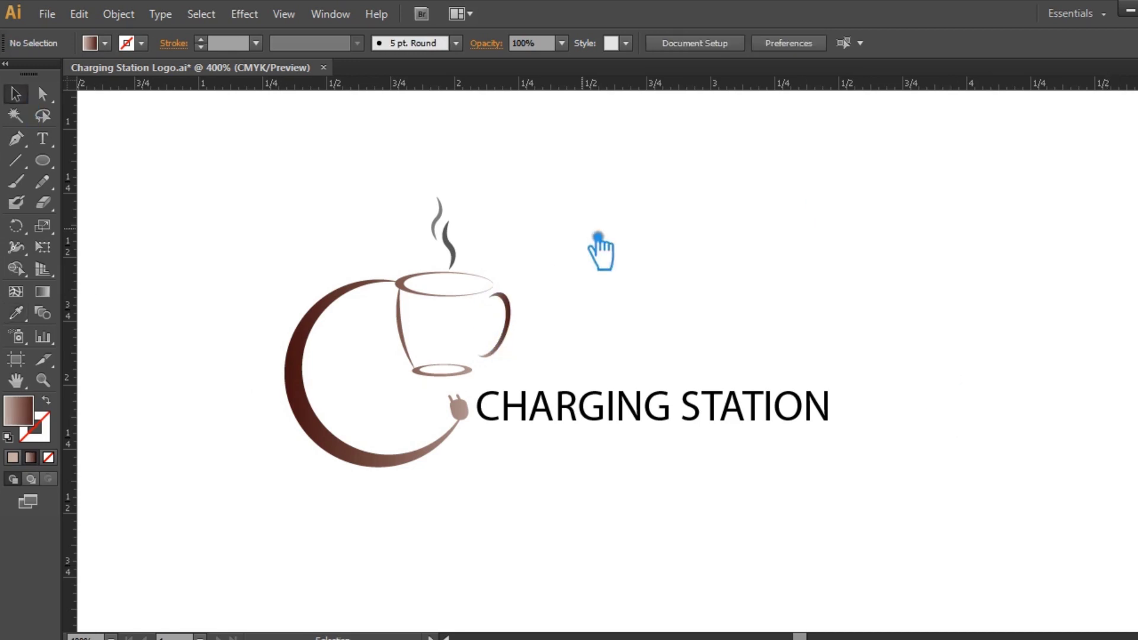
# Zoom in and delete the stray anchor point at the cup's lower corner
pyautogui.scroll(2, 538, 227)
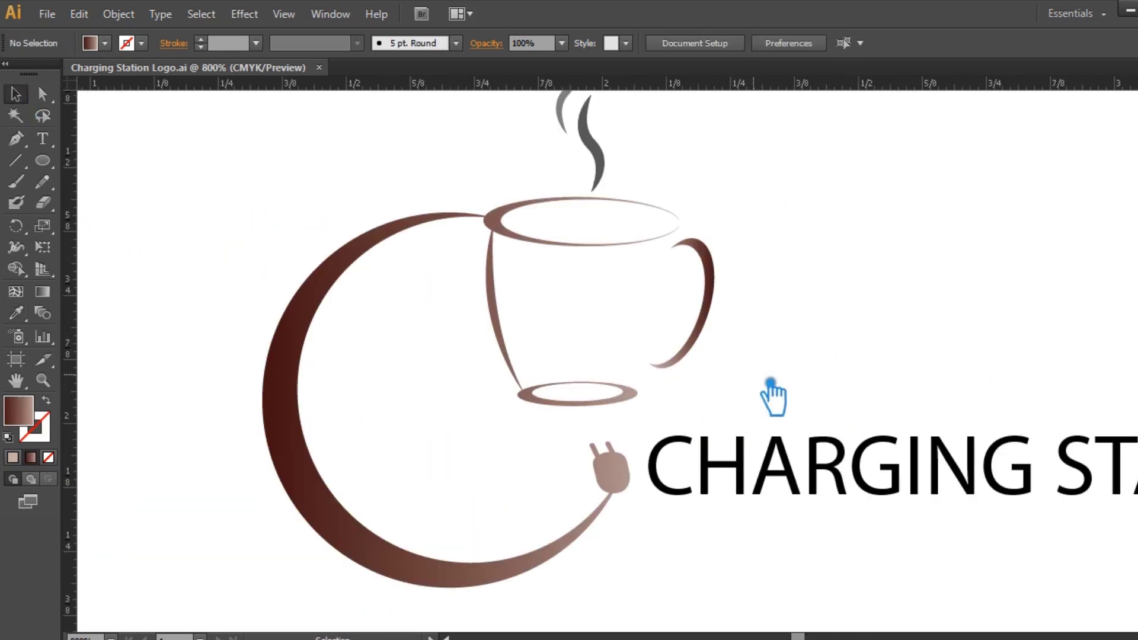
pyautogui.scroll(2, 770, 394)
pyautogui.click(409, 409)
pyautogui.press('p')
pyautogui.scroll(2, 474, 403)
pyautogui.keyDown('ctrl'); pyautogui.click(247, 541); pyautogui.keyUp('ctrl')
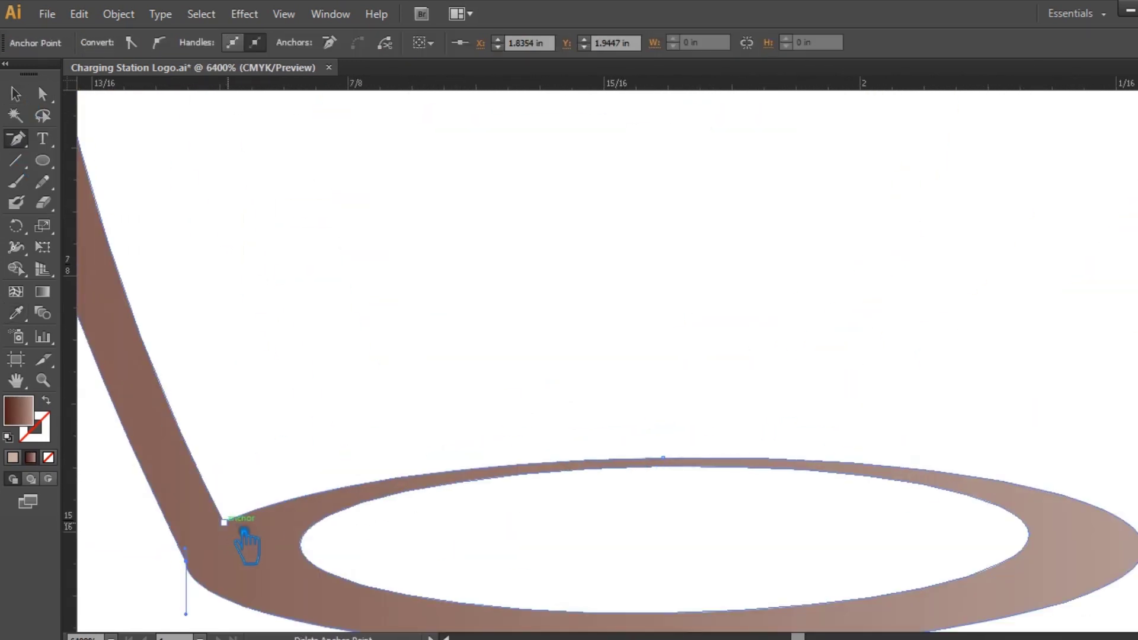
pyautogui.scroll(-2, 272, 446)
pyautogui.scroll(4, 667, 326)
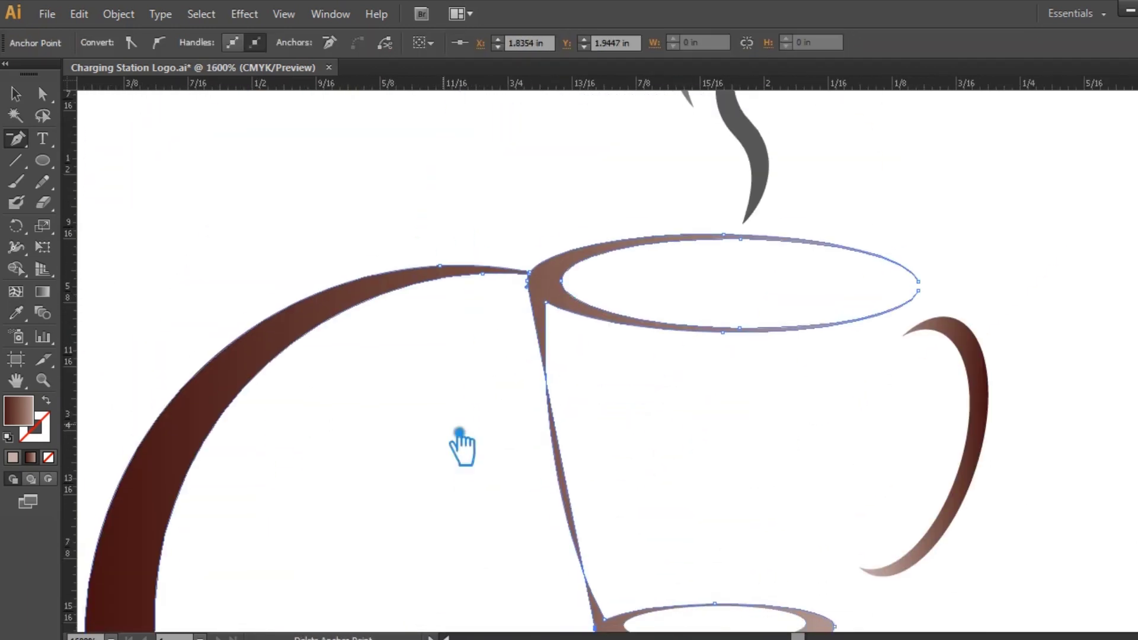
pyautogui.scroll(-1, 458, 445)
pyautogui.press('v')
# Set the steam wisps' fill to a lighter grey in the Color Picker
pyautogui.click(470, 220)
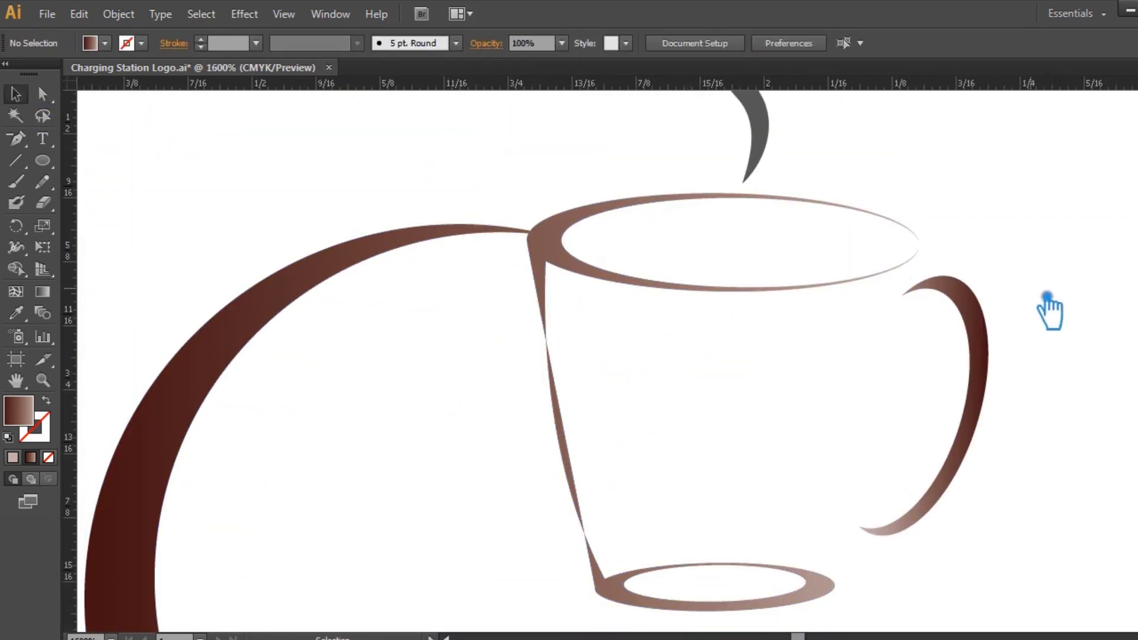
pyautogui.scroll(-3, 1047, 309)
pyautogui.click(526, 261)
pyautogui.doubleClick(18, 409)
pyautogui.click(788, 223)
pyautogui.doubleClick(18, 409)
pyautogui.click(787, 224)
pyautogui.click(889, 237)
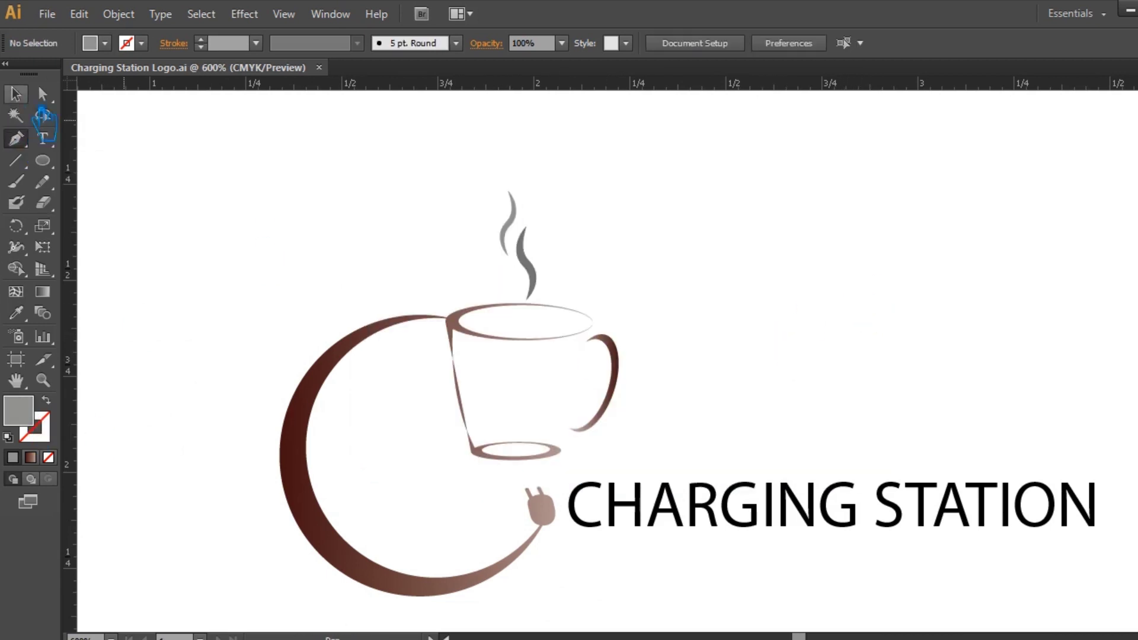
# Delete the leading C so the text reads HARGING STATION, and move it toward the plug
pyautogui.hotkey('ctrl', '-')
pyautogui.hotkey('ctrl', '-')
pyautogui.moveTo(505, 407); pyautogui.dragTo(528, 406)
pyautogui.press('BackSpace')
pyautogui.press('Escape')
pyautogui.moveTo(613, 380); pyautogui.dragTo(630, 379)
pyautogui.click(612, 478)
pyautogui.click(686, 363)
# Change the text's font to Birch Std Regular
pyautogui.click(622, 42)
pyautogui.scroll(-3, 622, 43)
pyautogui.scroll(-3, 622, 42)
pyautogui.scroll(-3, 623, 51)
pyautogui.scroll(-3, 611, 59)
pyautogui.click(761, 43)
pyautogui.click(759, 152)
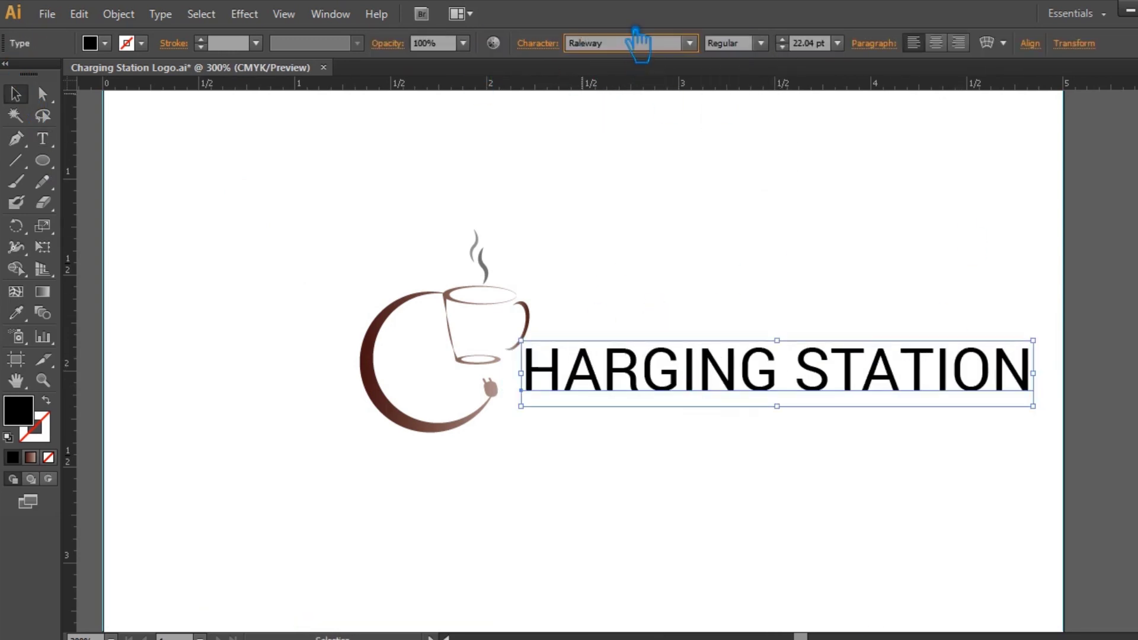
pyautogui.scroll(10, 681, 47)
pyautogui.scroll(-2, 620, 46)
pyautogui.scroll(-2, 620, 47)
pyautogui.scroll(-2, 620, 47)
pyautogui.scroll(-2, 620, 46)
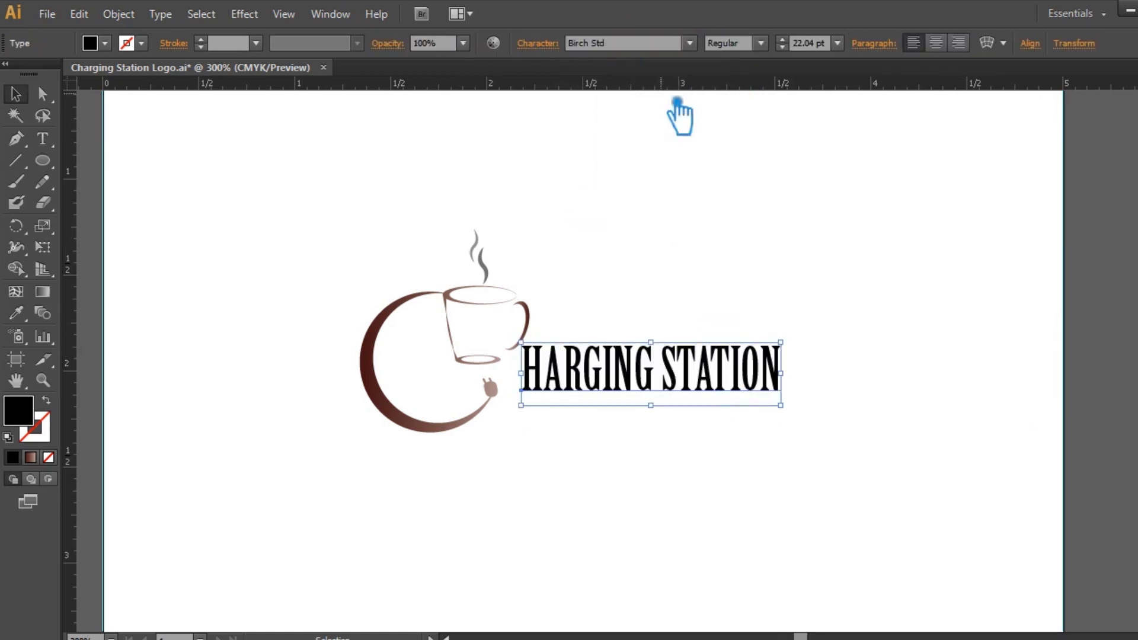
# Widen the letter tracking and nudge the text beside the plug
pyautogui.click(537, 43)
pyautogui.click(541, 152)
pyautogui.click(470, 376)
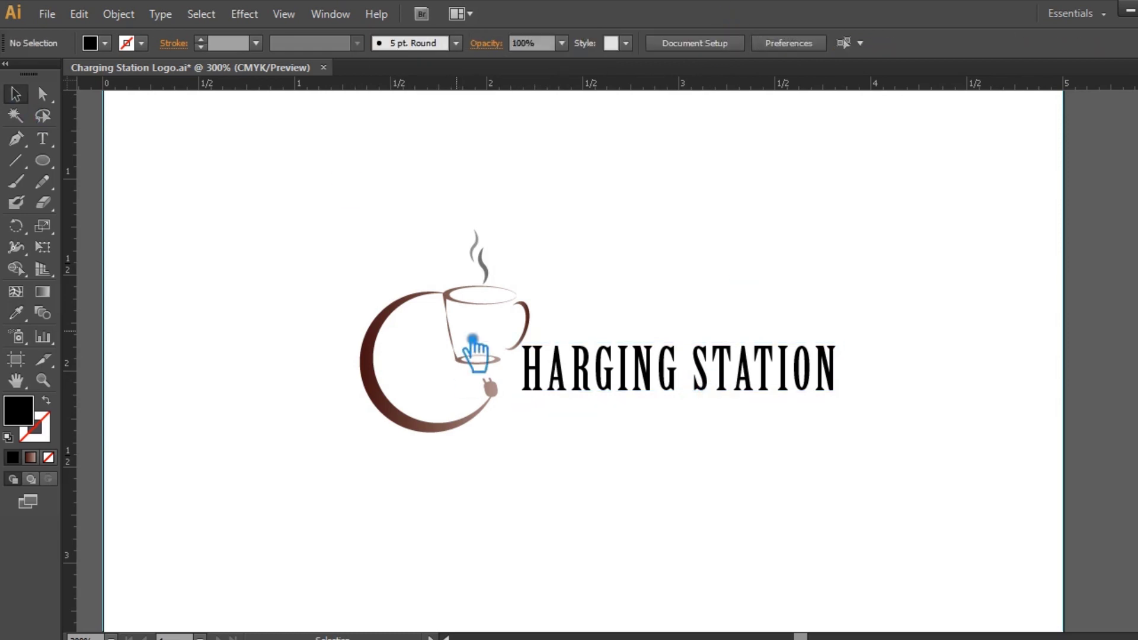
pyautogui.moveTo(744, 366); pyautogui.dragTo(726, 373)
pyautogui.click(729, 272)
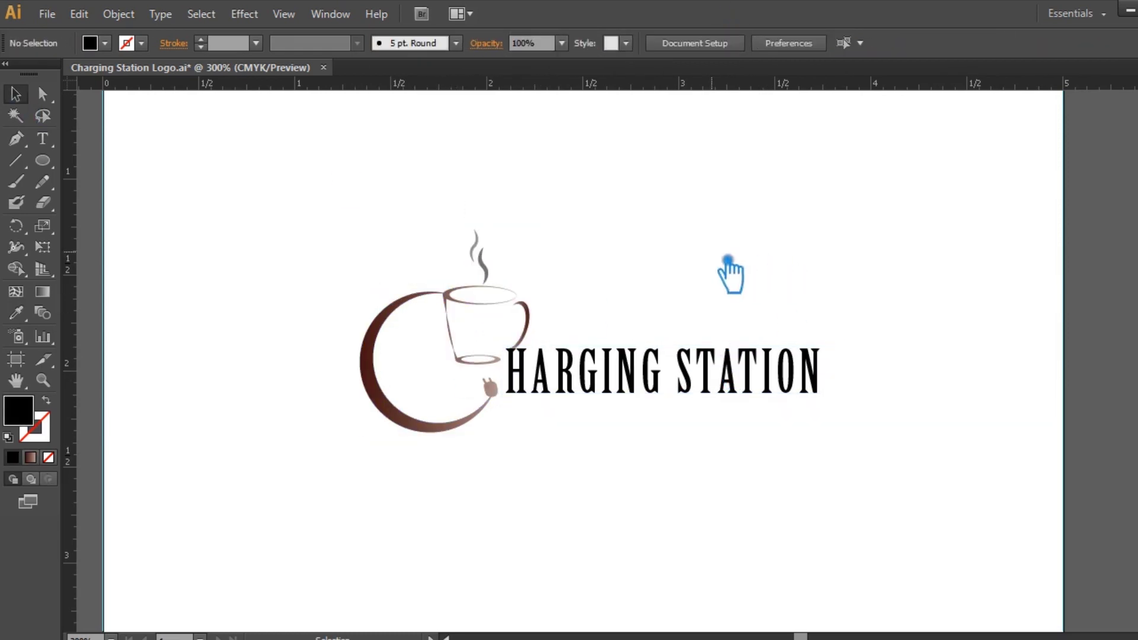
pyautogui.hotkey('ctrl', '+')
pyautogui.hotkey('ctrl', '+')
# Nudge the HARGING STATION lettering slightly up and left
pyautogui.rightClick(445, 293)
pyautogui.click(604, 394)
pyautogui.click(642, 397)
pyautogui.click(757, 176)
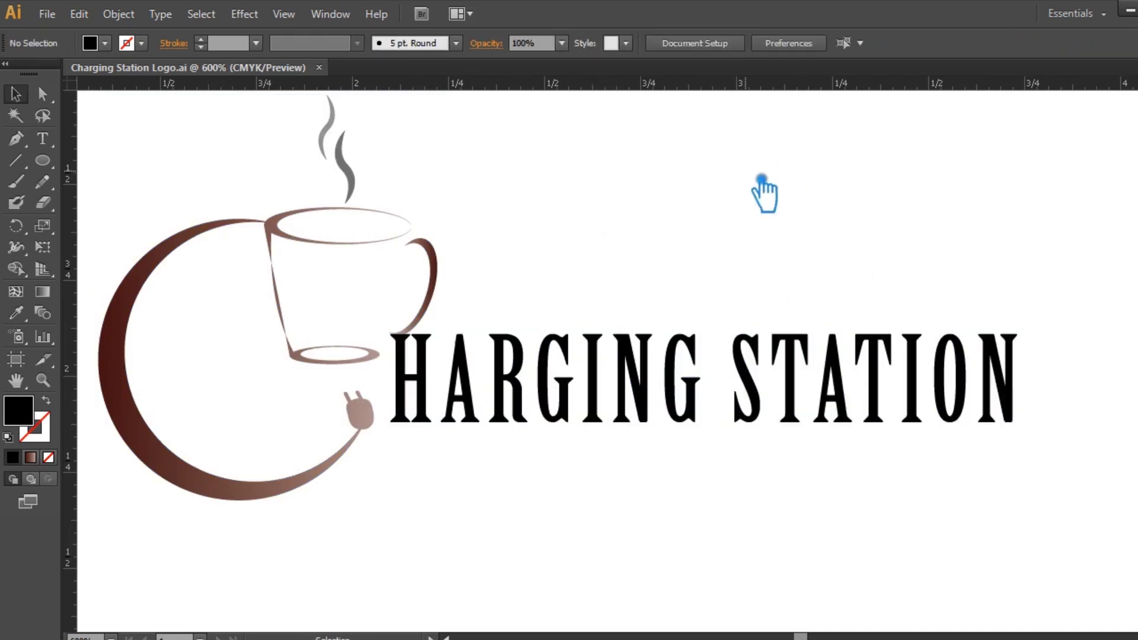
pyautogui.scroll(2, 422, 351)
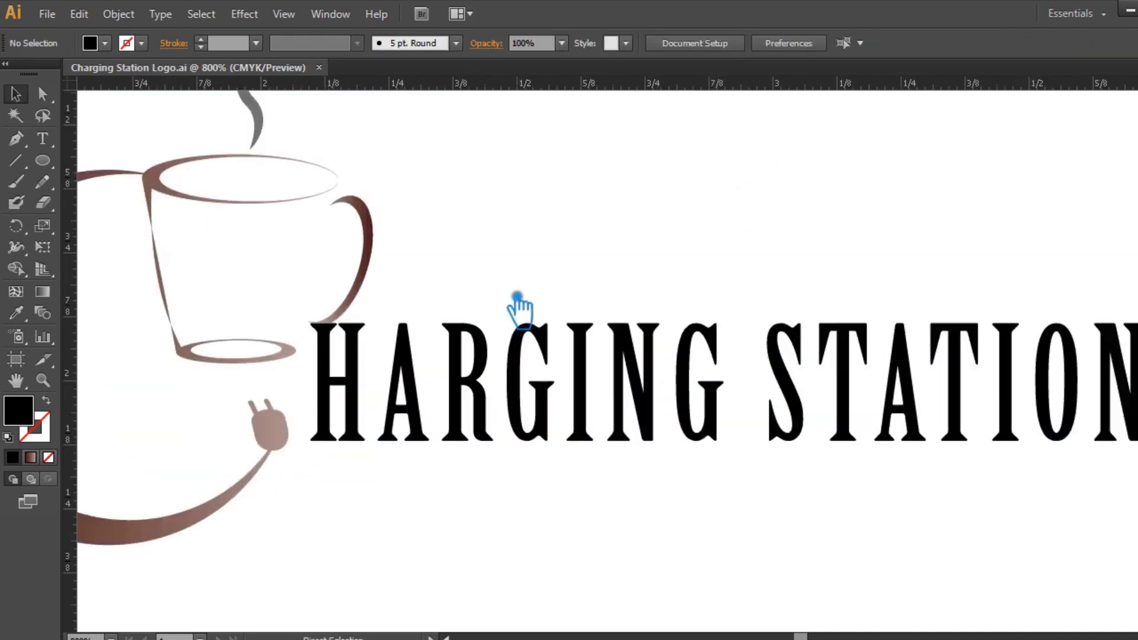
pyautogui.moveTo(425, 343); pyautogui.dragTo(413, 325)
pyautogui.click(572, 217)
# Try a Pathfinder Unite of lettering and cup handle, then undo it
pyautogui.click(613, 397)
pyautogui.keyDown('shift'); pyautogui.click(436, 263); pyautogui.keyUp('shift')
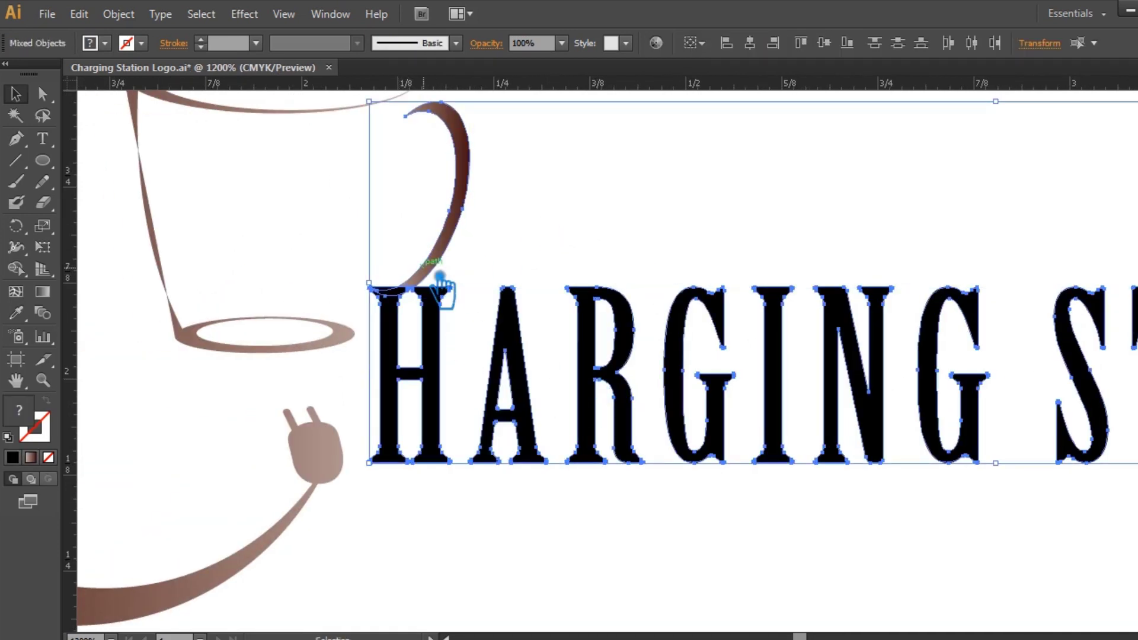
pyautogui.hotkey('ctrl', 'shift', 'F9')
pyautogui.click(987, 351)
pyautogui.hotkey('ctrl', 'z')
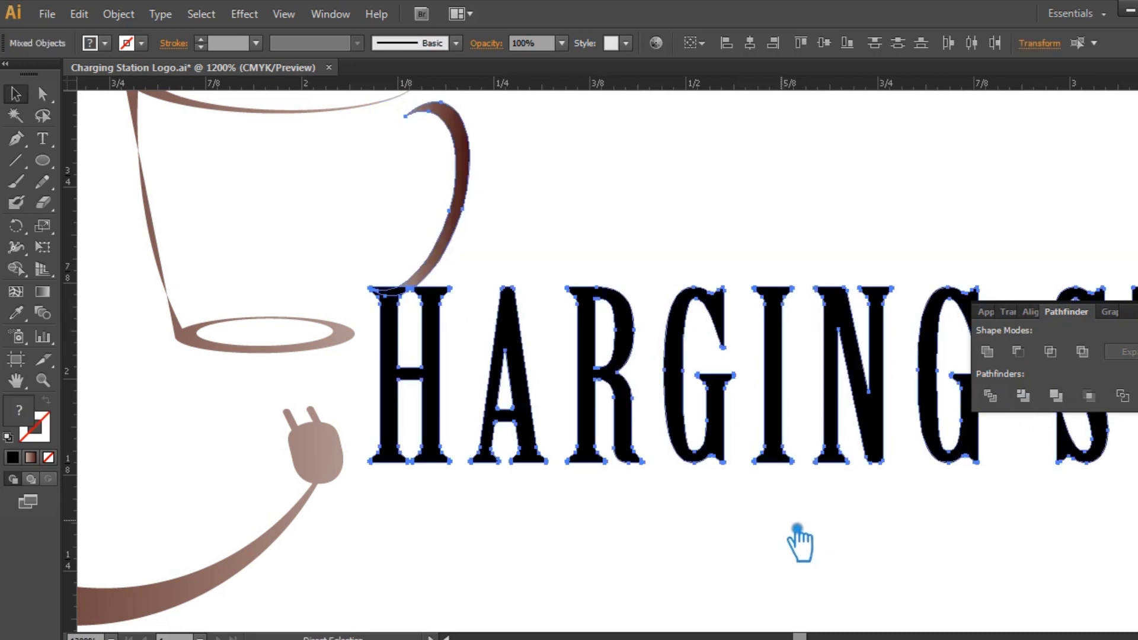
pyautogui.click(851, 480)
pyautogui.click(887, 462)
pyautogui.click(795, 480)
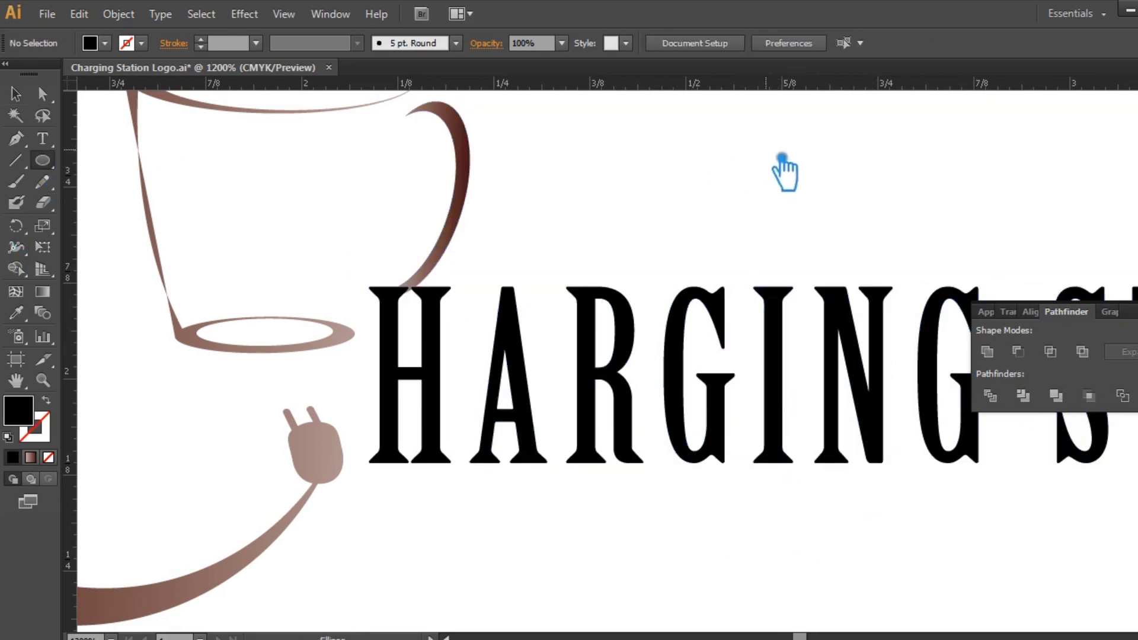
# Draw a small ellipse filled with the cup handle's brown gradient
pyautogui.moveTo(794, 170); pyautogui.dragTo(834, 189)
pyautogui.click(479, 181)
pyautogui.press('v')
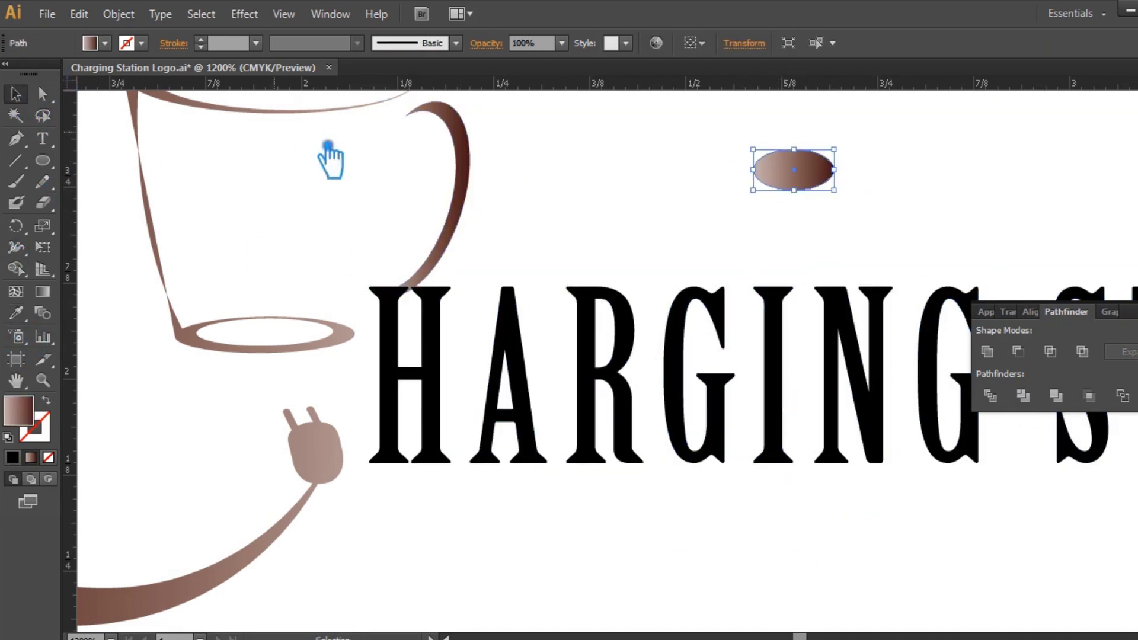
pyautogui.click(619, 180)
# Unite the cup handle with the lettering and move the brown ellipse left of the logo
pyautogui.moveTo(483, 307); pyautogui.dragTo(388, 256)
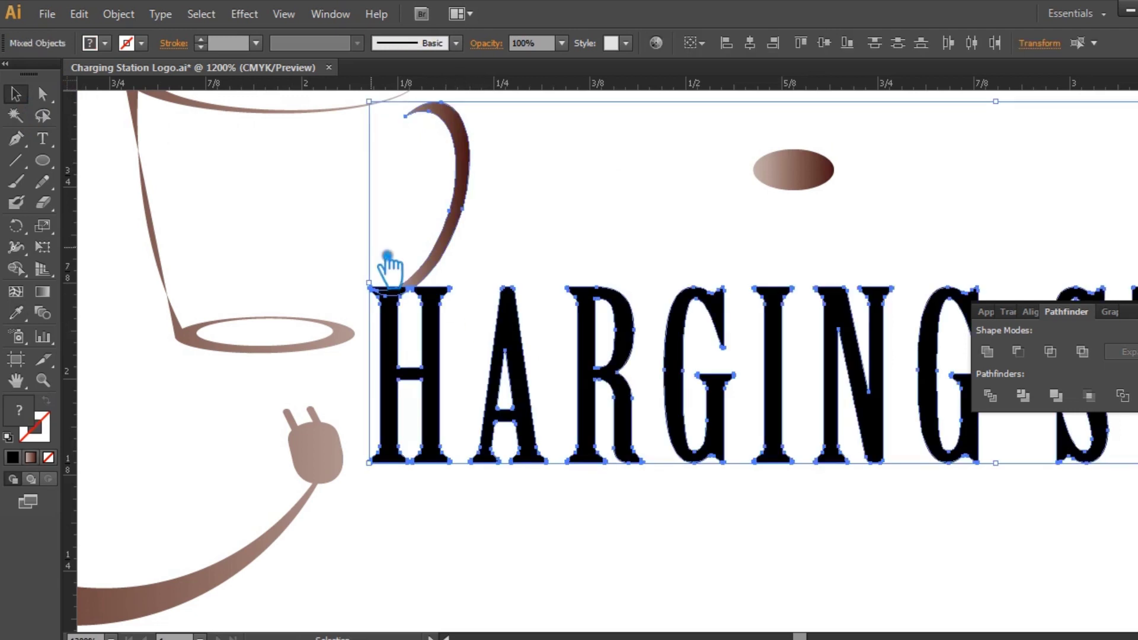
pyautogui.click(1012, 360)
pyautogui.click(1023, 216)
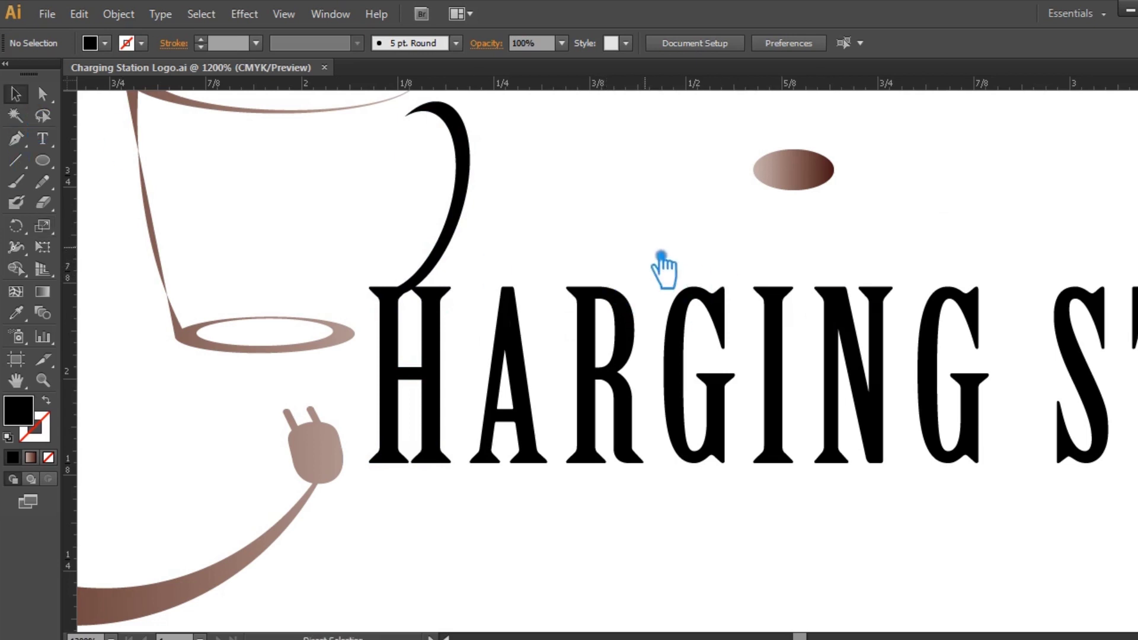
pyautogui.moveTo(628, 256); pyautogui.dragTo(758, 304)
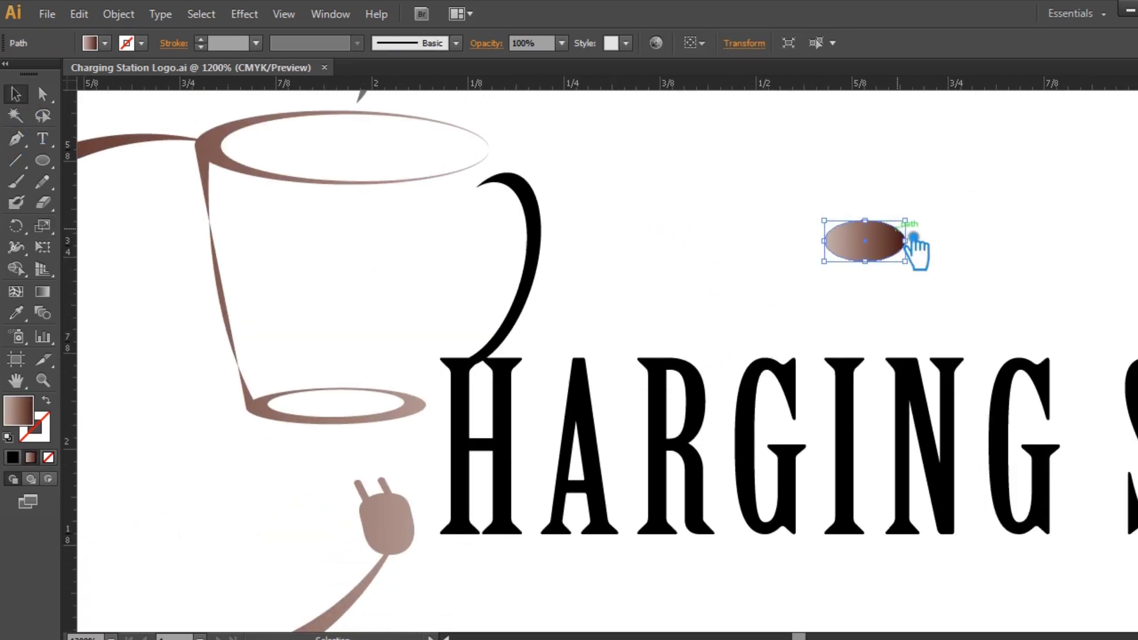
pyautogui.click(866, 243)
pyautogui.scroll(-2, 866, 261)
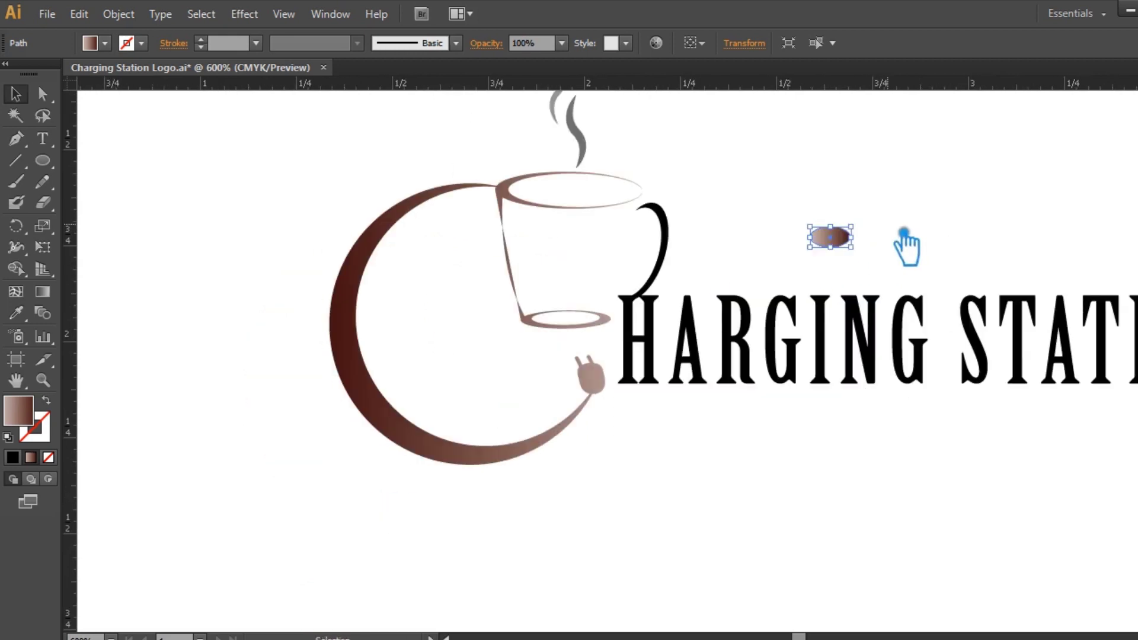
pyautogui.moveTo(140, 447); pyautogui.dragTo(140, 447)
pyautogui.click(895, 496)
pyautogui.moveTo(895, 496); pyautogui.dragTo(741, 555)
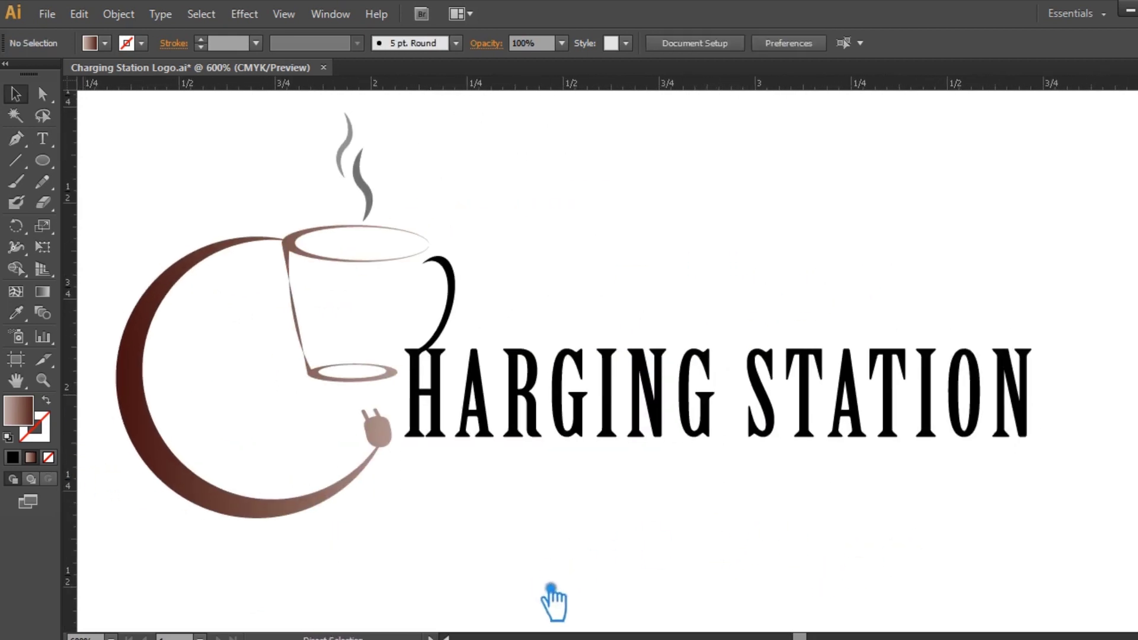
pyautogui.moveTo(552, 600); pyautogui.dragTo(728, 540)
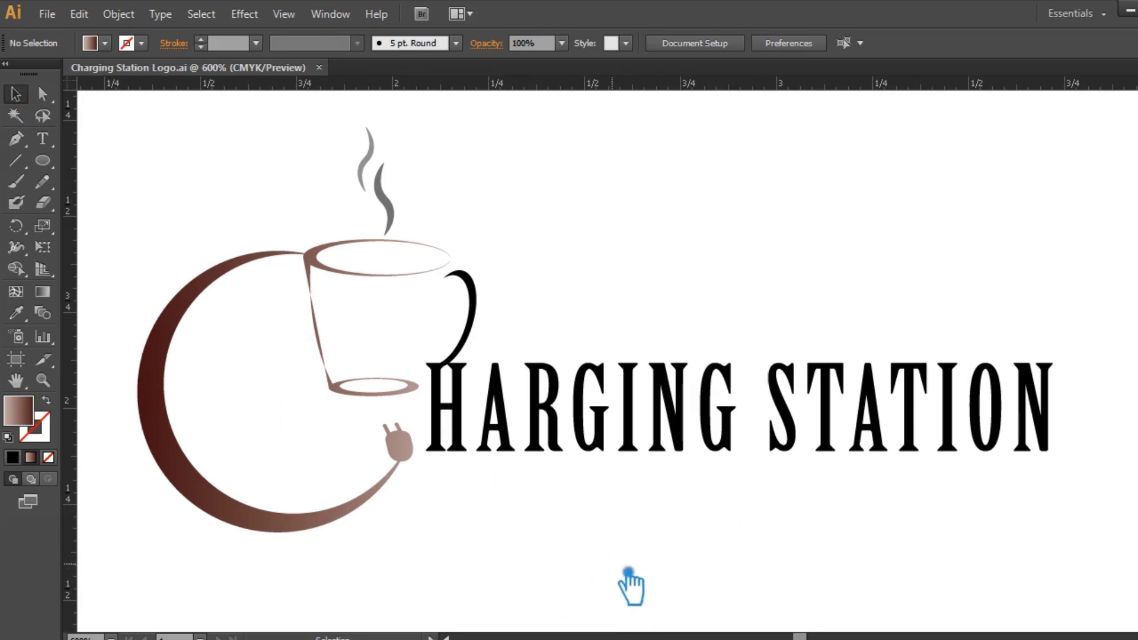
# Drag a third grey steam wisp into position among the others above the cup
pyautogui.scroll(2, 590, 516)
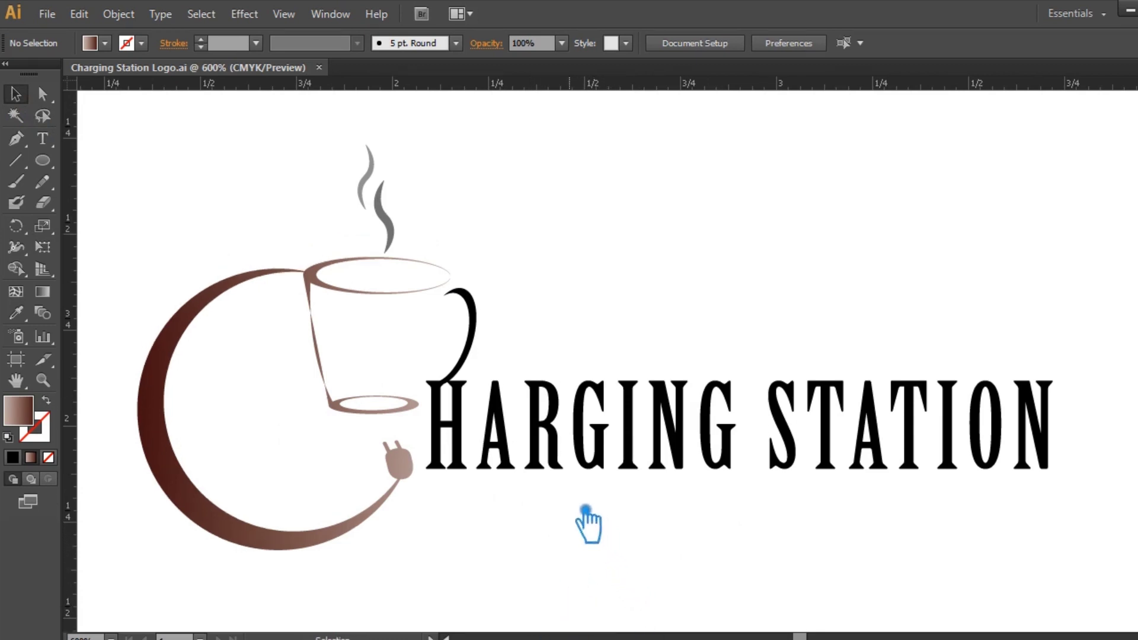
pyautogui.moveTo(415, 264); pyautogui.dragTo(373, 201)
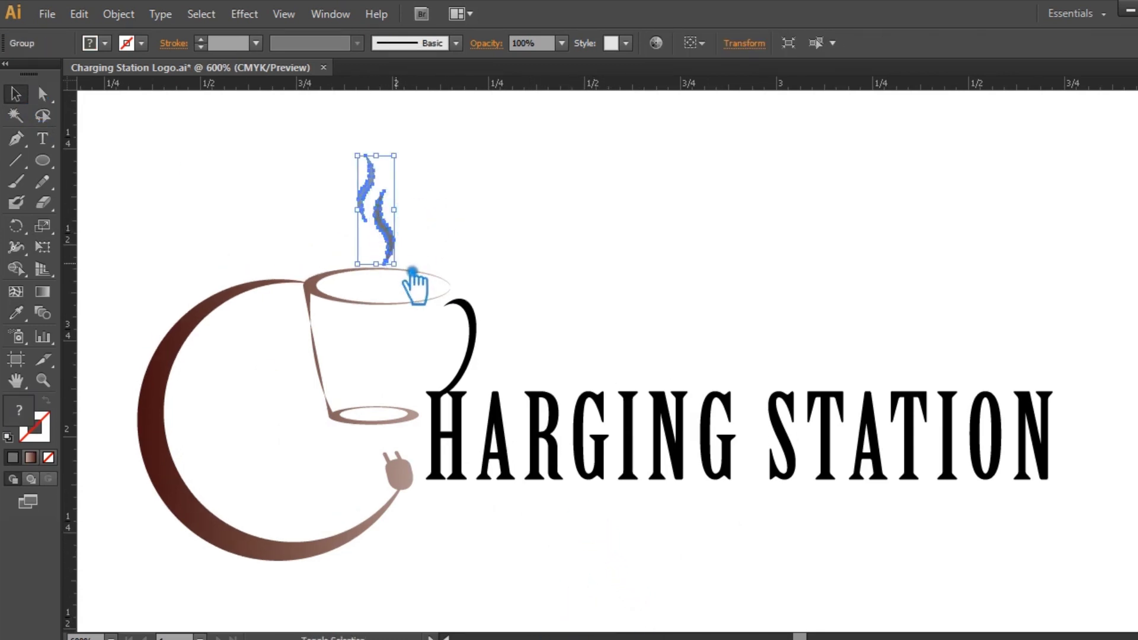
pyautogui.click(468, 249)
pyautogui.moveTo(398, 241); pyautogui.dragTo(399, 216)
pyautogui.moveTo(396, 163); pyautogui.dragTo(414, 153)
pyautogui.click(567, 243)
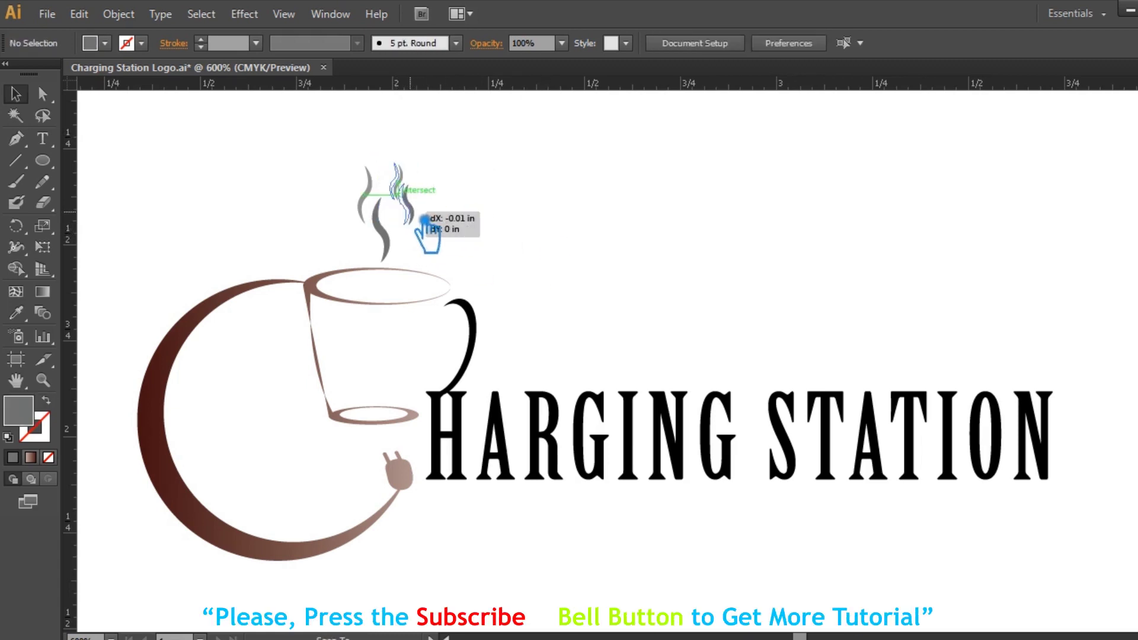
pyautogui.click(465, 287)
pyautogui.click(657, 244)
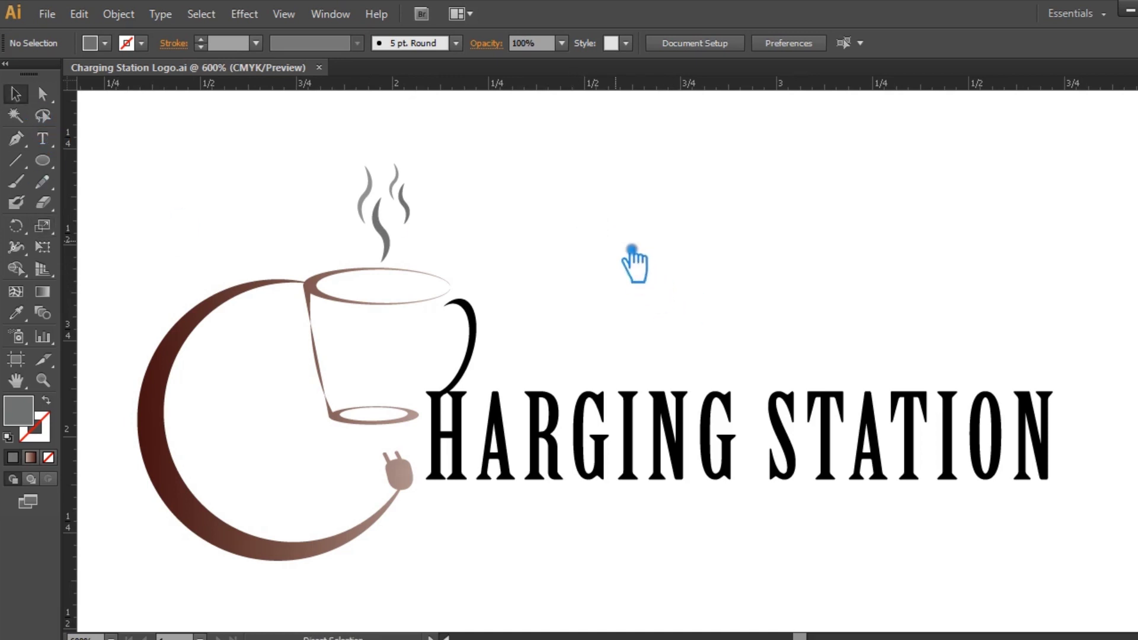
pyautogui.click(685, 436)
pyautogui.click(610, 247)
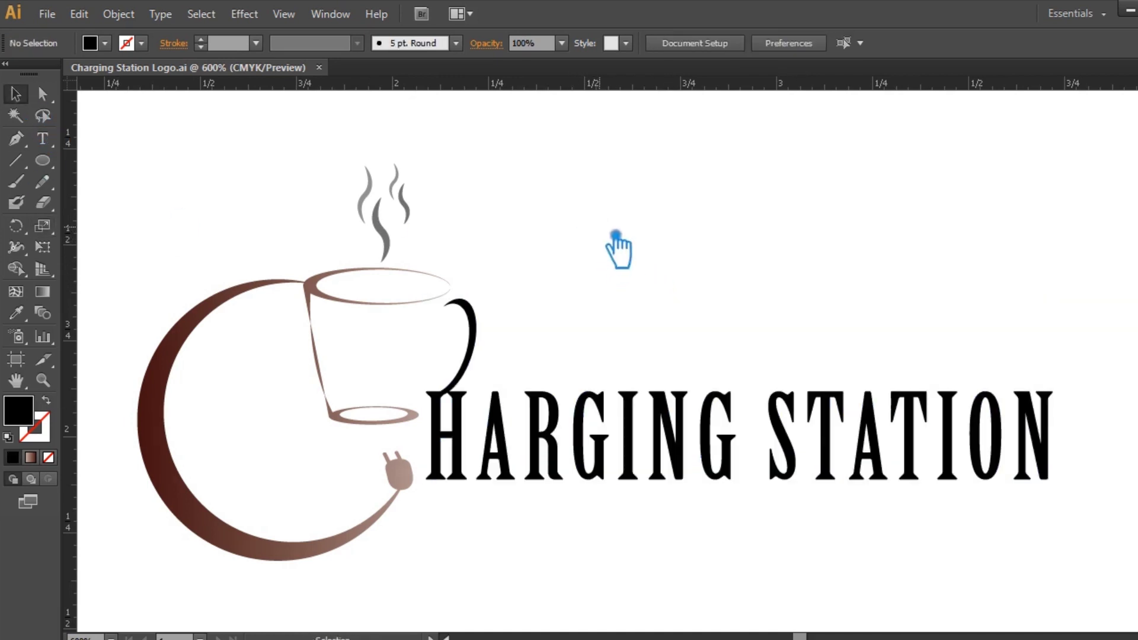
# Eyedropper the ellipse's brown gradient onto the lettering and darken it via a gradient stop
pyautogui.hotkey('ctrl', '-')
pyautogui.click(536, 350)
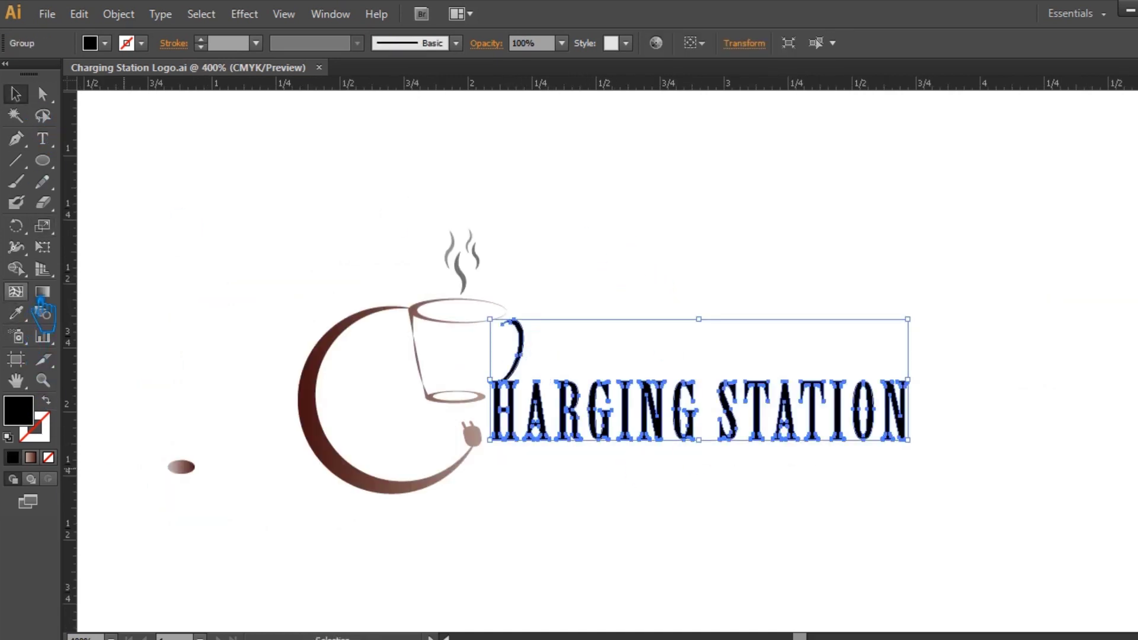
pyautogui.click(181, 467)
pyautogui.click(249, 172)
pyautogui.click(687, 415)
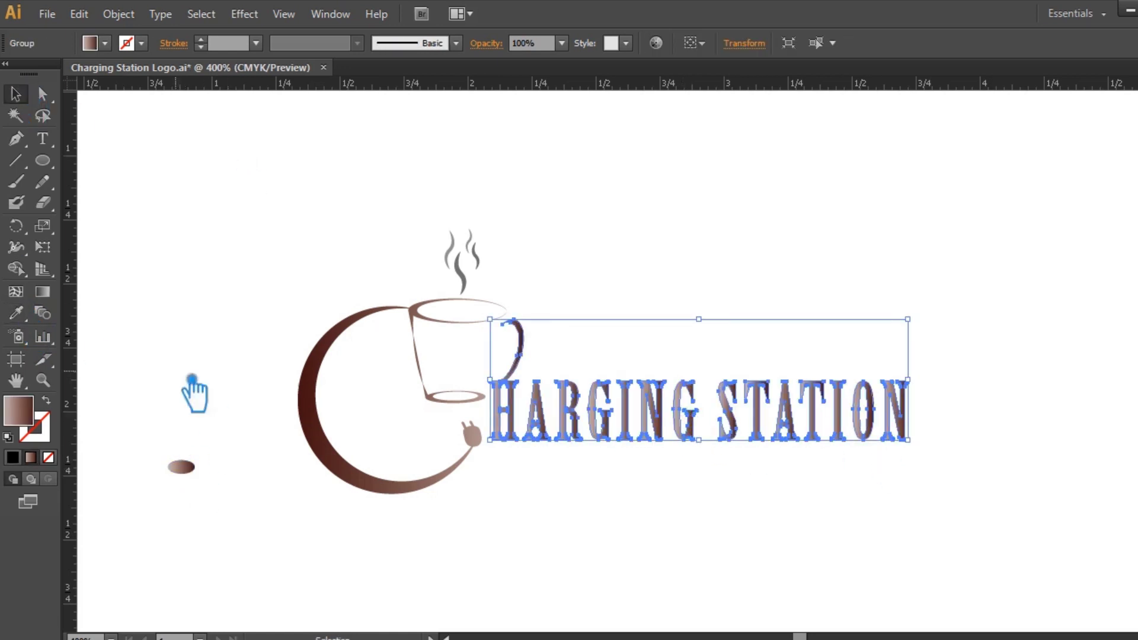
pyautogui.hotkey('ctrl', '+')
pyautogui.hotkey('ctrl', 'F9')
pyautogui.moveTo(1089, 356); pyautogui.dragTo(1060, 355)
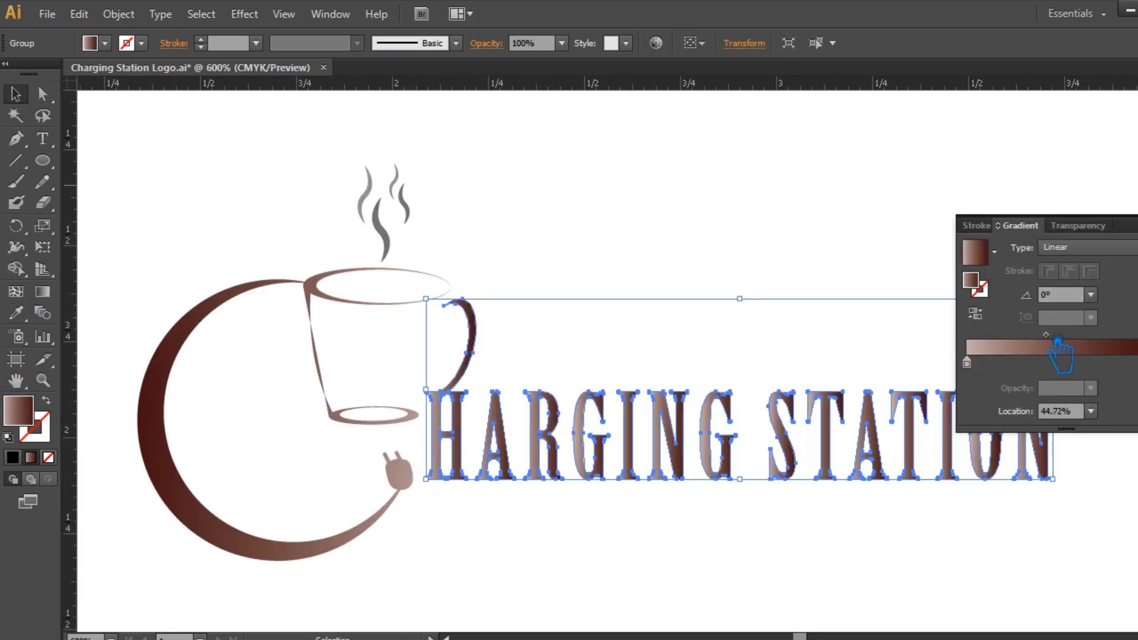
pyautogui.click(858, 193)
# Save the logo document with Ctrl+S
pyautogui.moveTo(818, 264); pyautogui.dragTo(852, 246)
pyautogui.hotkey('ctrl', 's')
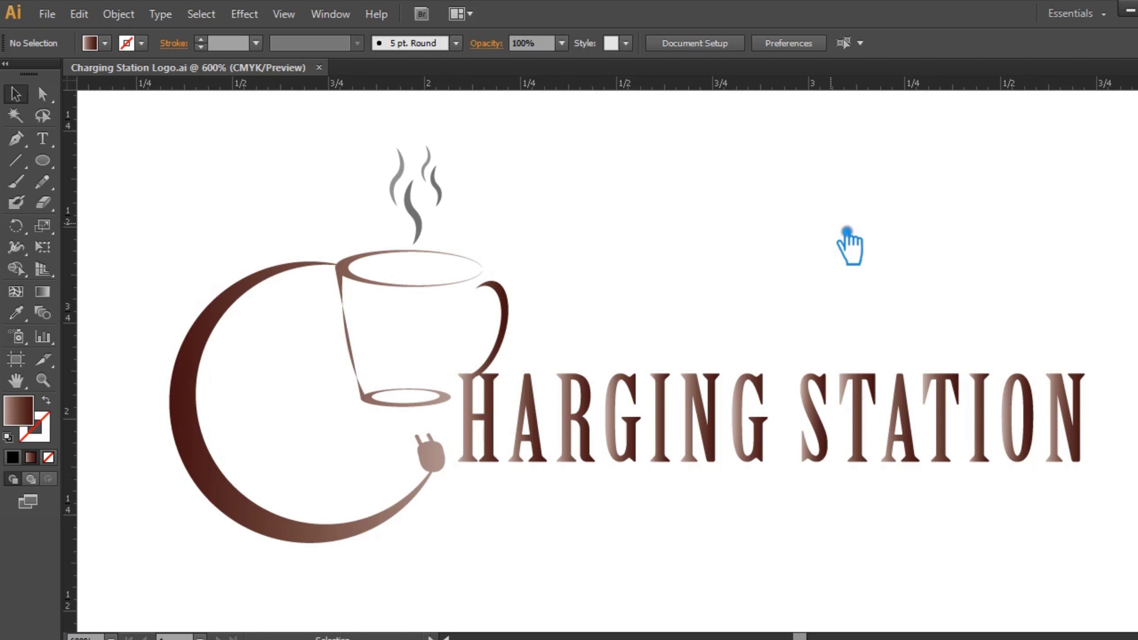
pyautogui.click(876, 407)
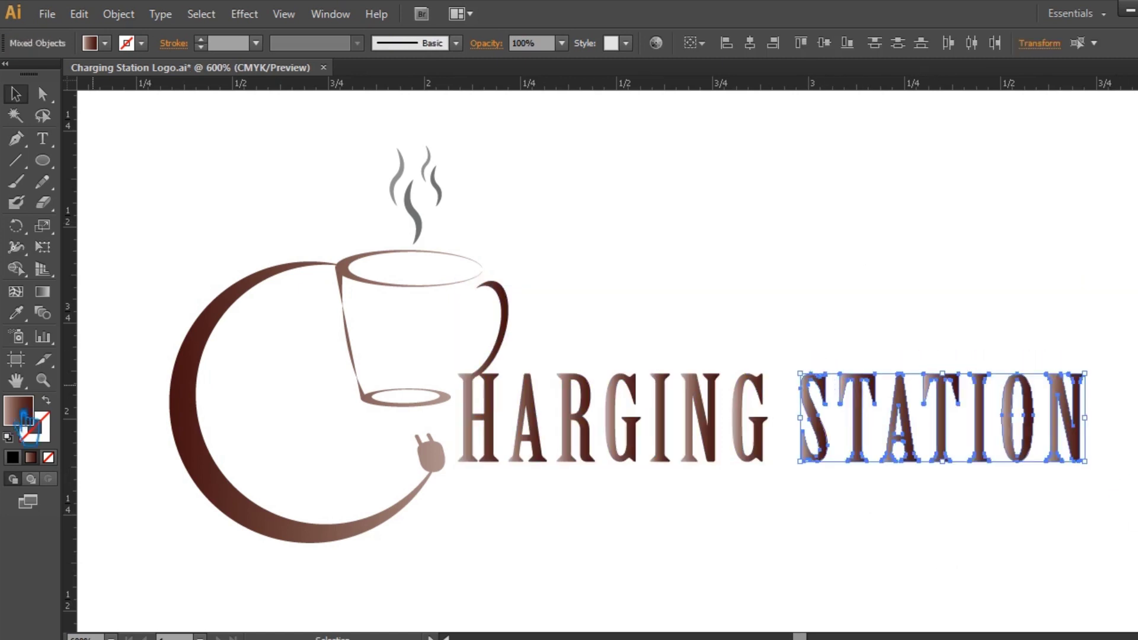
# Switch STATION from the gradient to a solid fill, trying a light blue
pyautogui.click(12, 457)
pyautogui.press('i')
pyautogui.click(1082, 127)
pyautogui.doubleClick(17, 409)
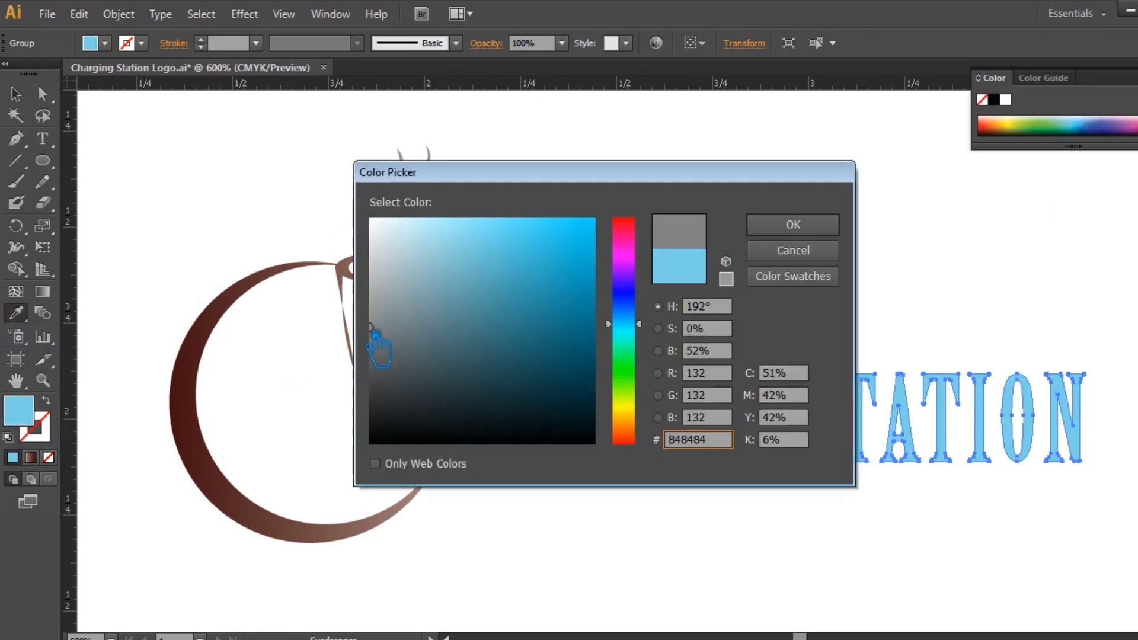
pyautogui.press('Return')
pyautogui.click(894, 437)
pyautogui.click(414, 373)
# Try other hues and a mid grey for STATION in the Color Picker
pyautogui.doubleClick(18, 409)
pyautogui.click(623, 442)
pyautogui.press('Return')
pyautogui.doubleClick(18, 409)
pyautogui.click(372, 355)
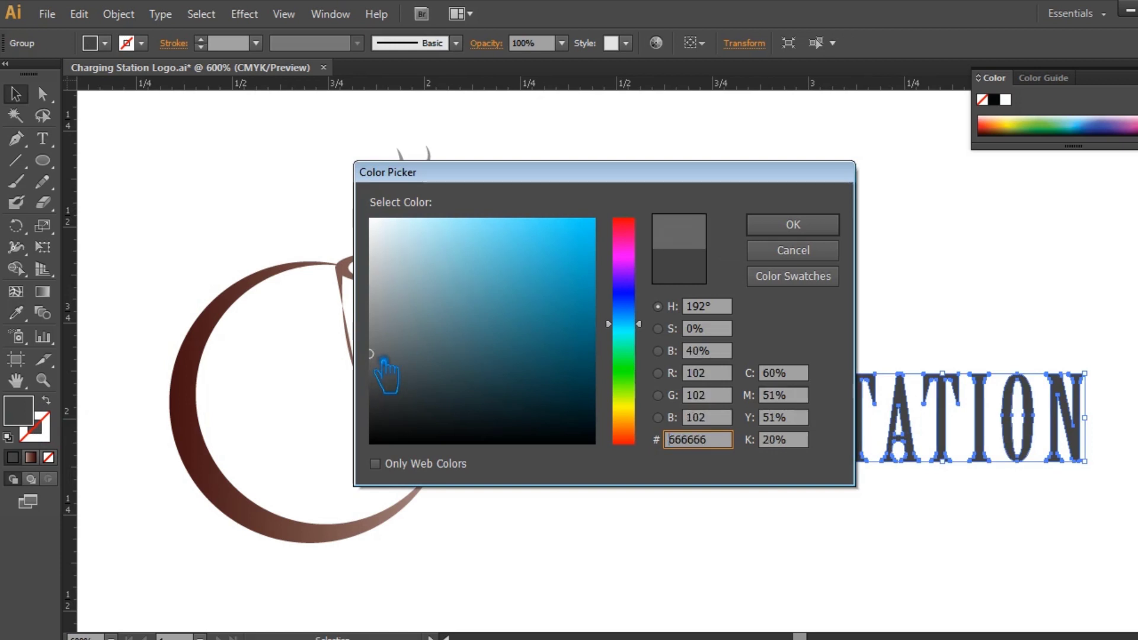
pyautogui.click(793, 225)
pyautogui.click(882, 178)
# Set STATION to pure black and save the logo
pyautogui.click(927, 432)
pyautogui.doubleClick(18, 409)
pyautogui.click(391, 477)
pyautogui.click(813, 219)
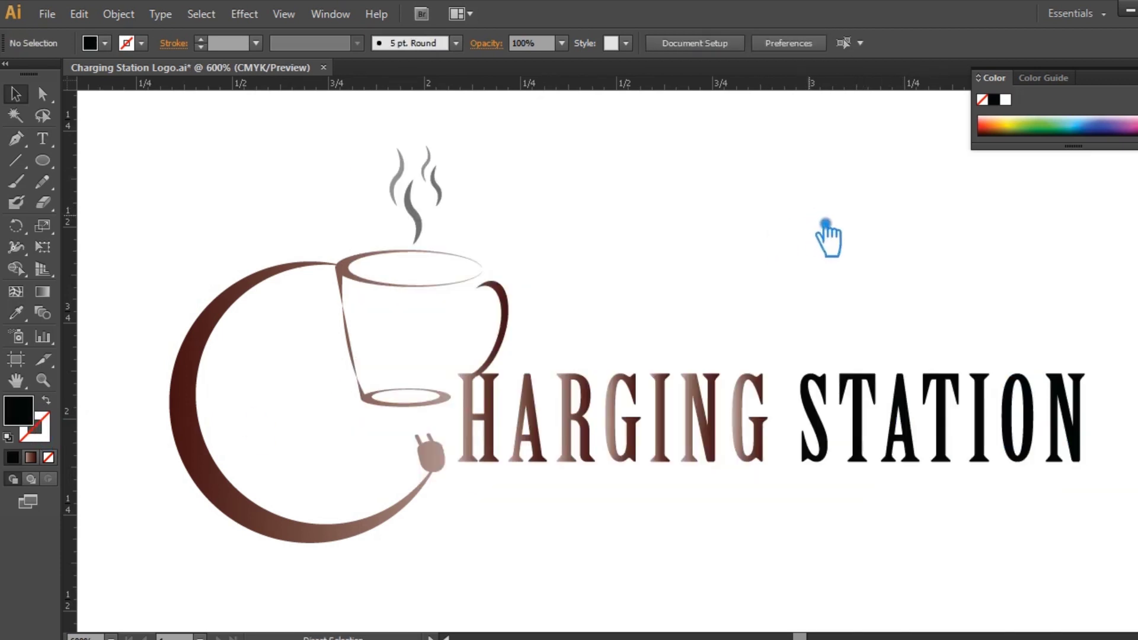
pyautogui.hotkey('ctrl', 's')
pyautogui.press('s')
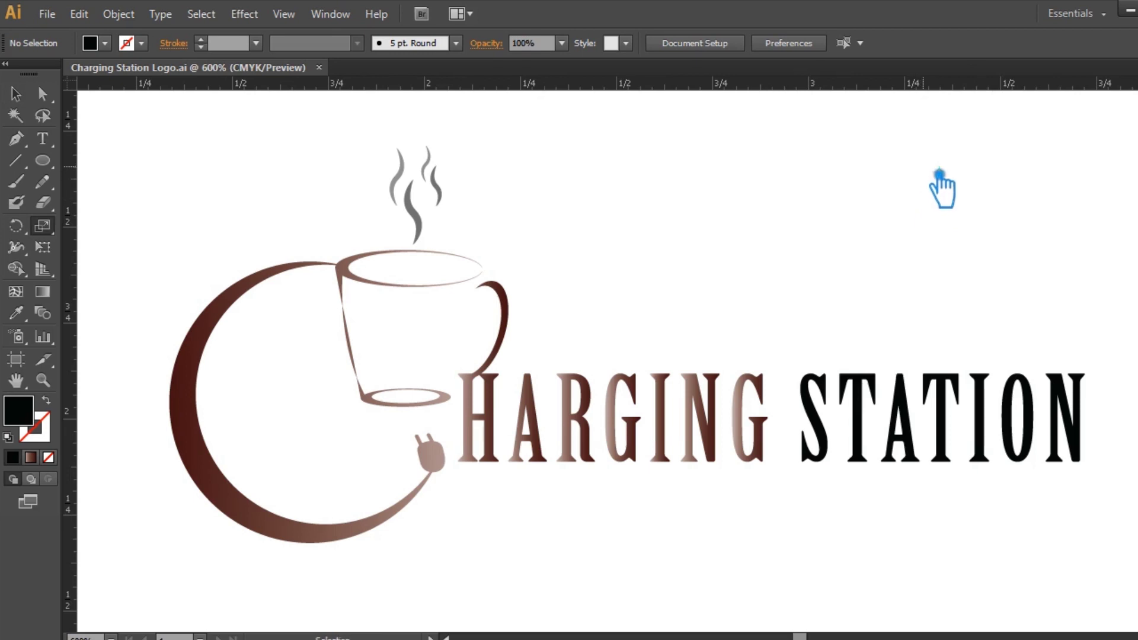